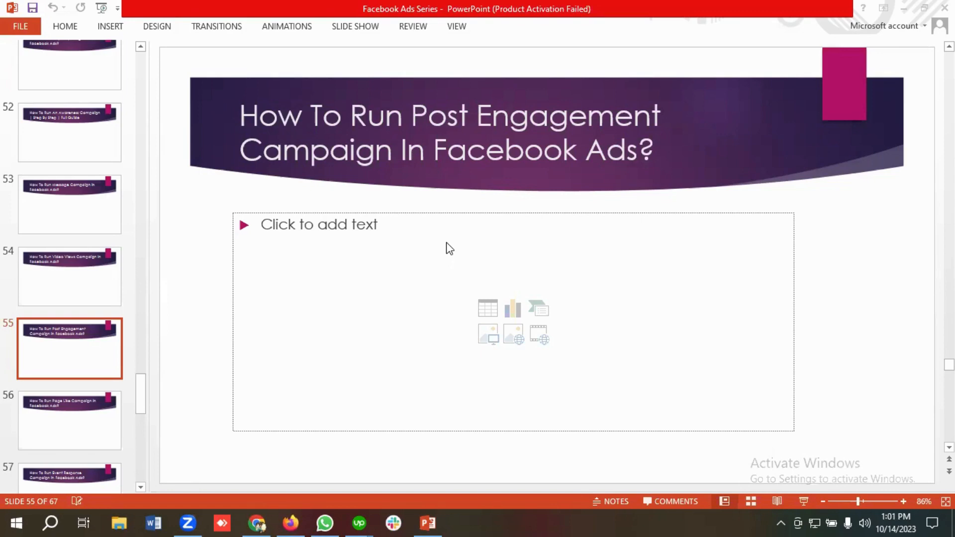
Switch to Firefox and look over the Queen's Fashion Facebook page, its page details and its latest post.
{"action": "left_click", "coordinate": [291, 523]}
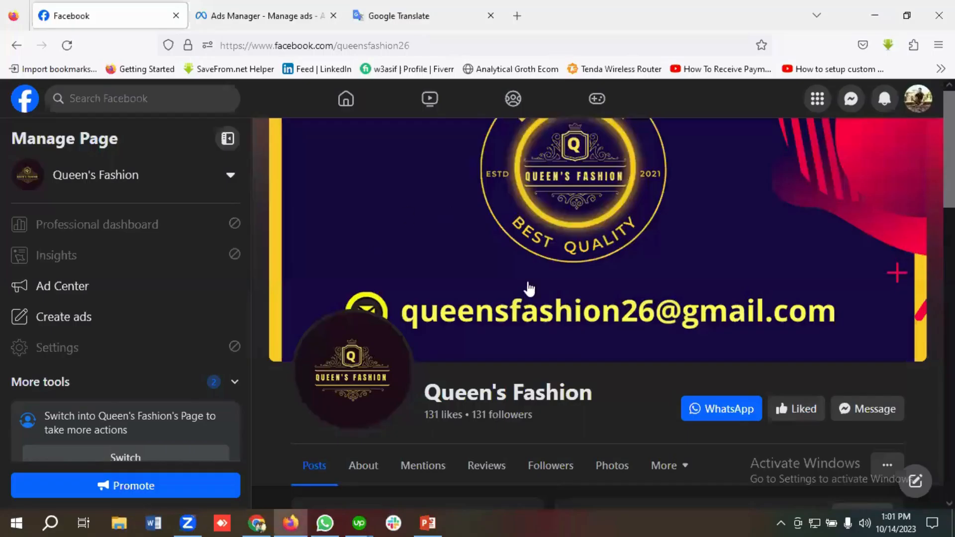
{"action": "scroll", "coordinate": [505, 245], "scroll_direction": "down", "scroll_amount": 4}
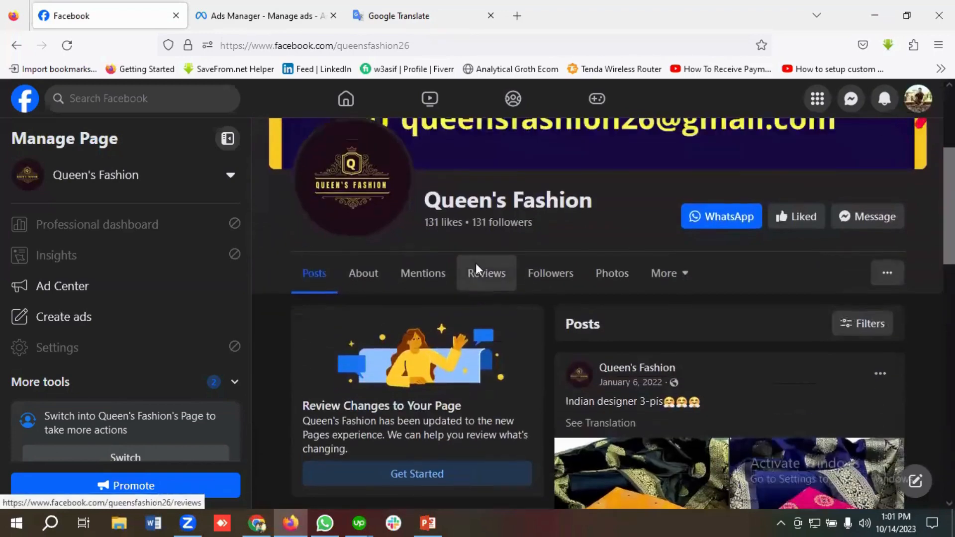
{"action": "scroll", "coordinate": [476, 264], "scroll_direction": "up", "scroll_amount": 2}
{"action": "scroll", "coordinate": [603, 324], "scroll_direction": "down", "scroll_amount": 1}
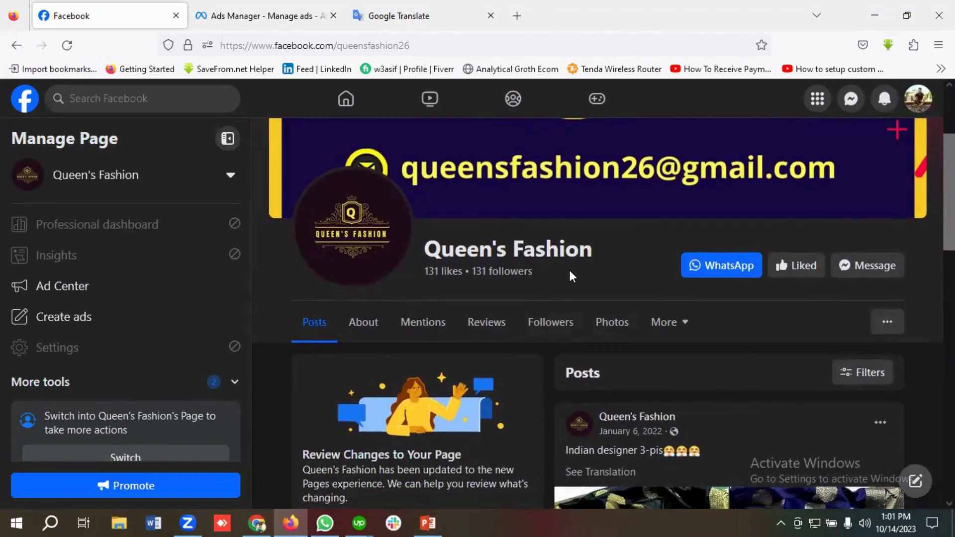
{"action": "scroll", "coordinate": [569, 270], "scroll_direction": "down", "scroll_amount": 7}
{"action": "scroll", "coordinate": [683, 340], "scroll_direction": "down", "scroll_amount": 3}
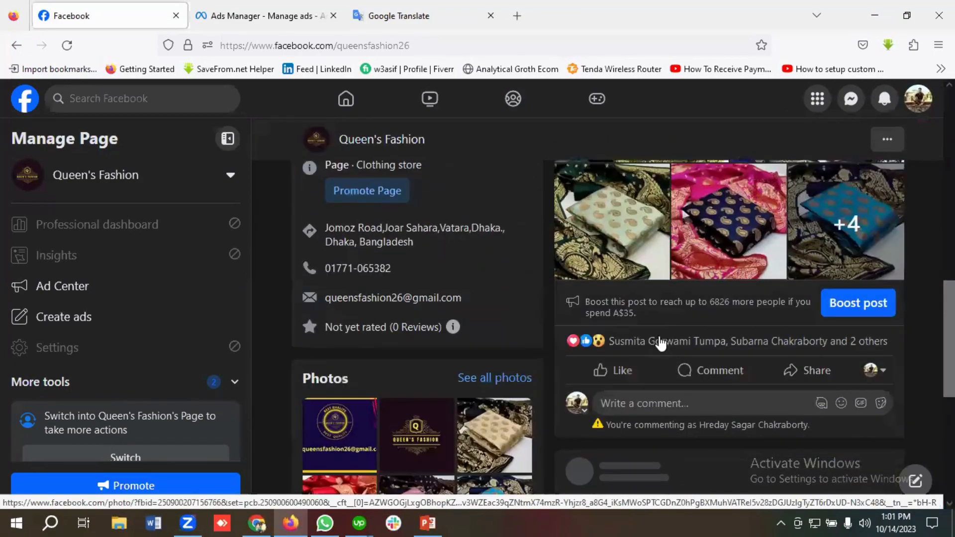
{"action": "scroll", "coordinate": [660, 341], "scroll_direction": "up", "scroll_amount": 4}
{"action": "scroll", "coordinate": [568, 269], "scroll_direction": "up", "scroll_amount": 5}
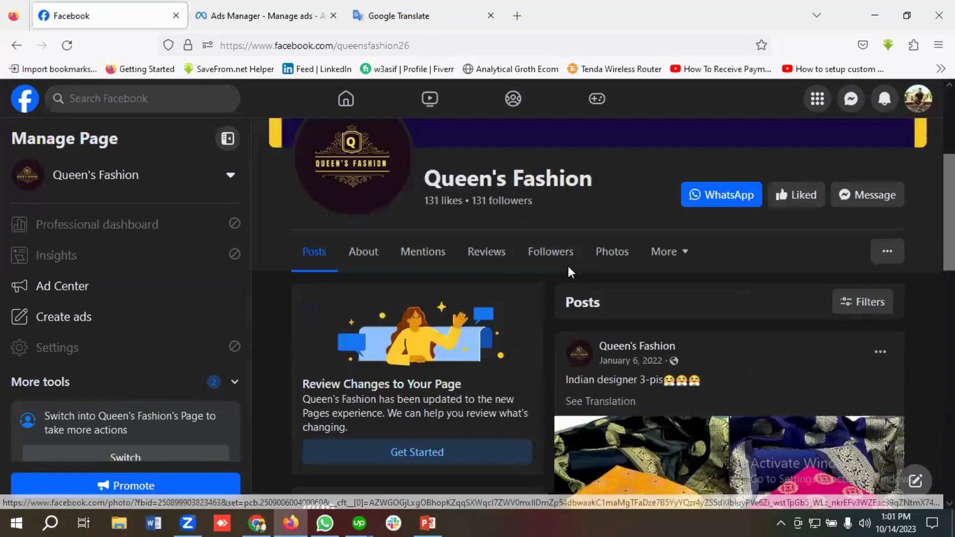
Open the campaign notes in Google Translate and review ad set 1's age range, gender, location, daily budget and ad types.
{"action": "left_click", "coordinate": [418, 12]}
{"action": "scroll", "coordinate": [223, 287], "scroll_direction": "down", "scroll_amount": 3}
{"action": "scroll", "coordinate": [223, 287], "scroll_direction": "up", "scroll_amount": 3}
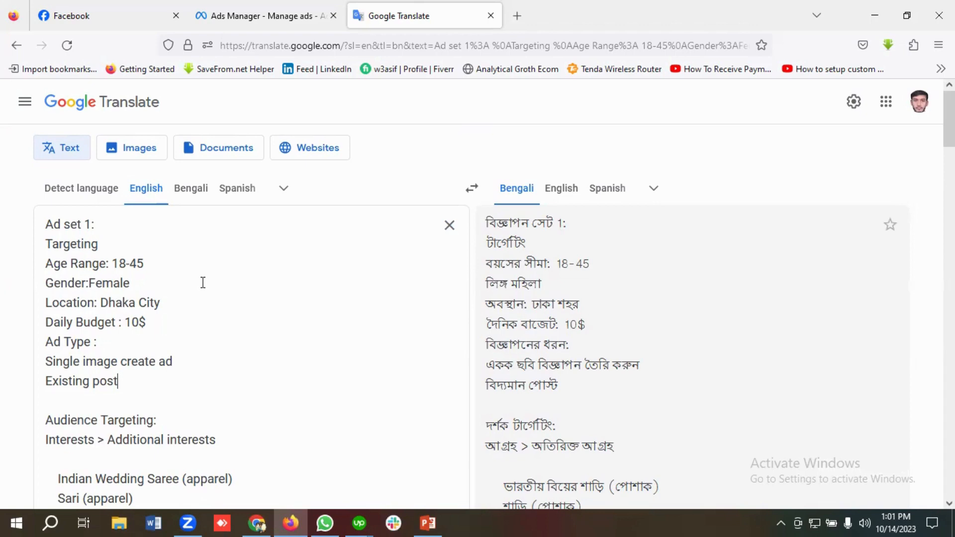
{"action": "scroll", "coordinate": [203, 282], "scroll_direction": "down", "scroll_amount": 2}
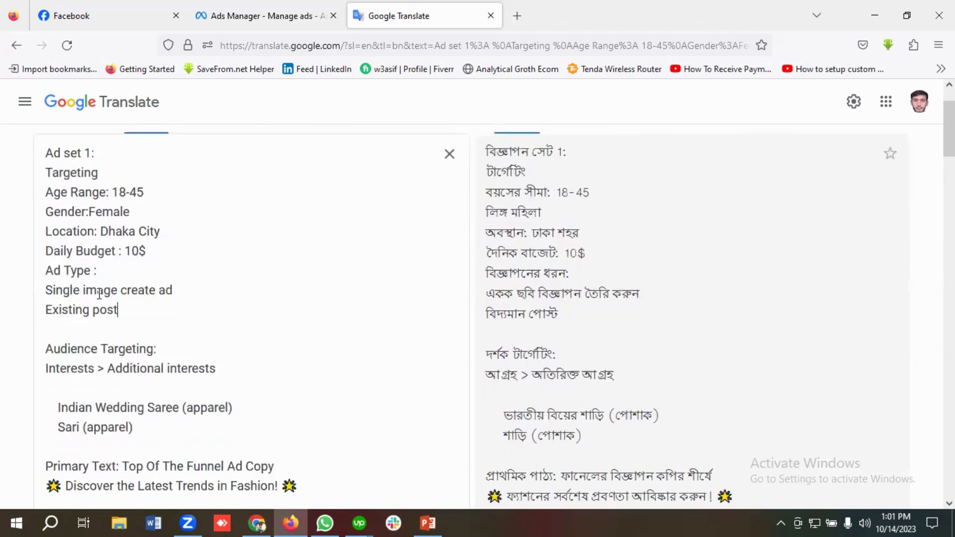
{"action": "left_click_drag", "start_coordinate": [123, 310], "coordinate": [35, 312]}
{"action": "left_click", "coordinate": [135, 312]}
{"action": "scroll", "coordinate": [142, 312], "scroll_direction": "up", "scroll_amount": 2}
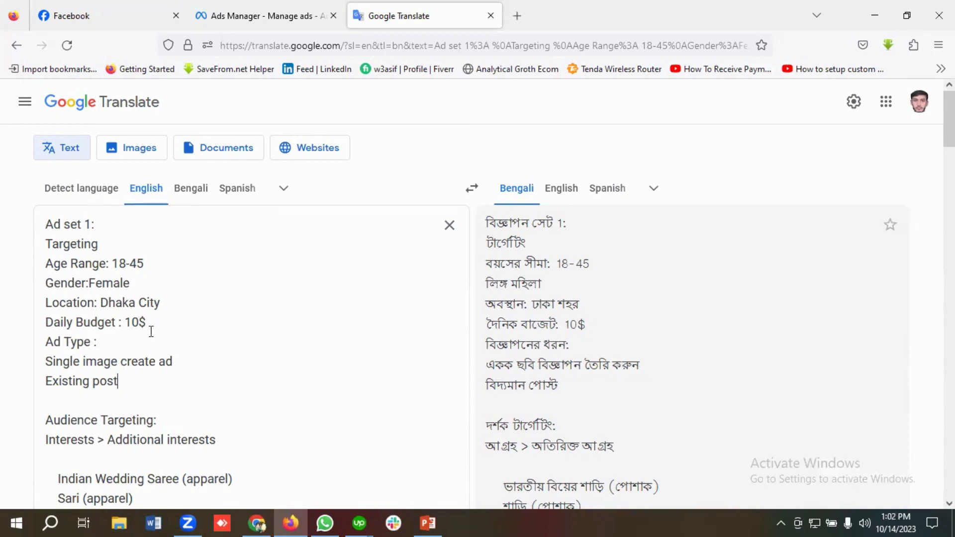
Read through ad set 1's audience interests and primary ad text, continuing to the ad set 2 notes.
{"action": "scroll", "coordinate": [182, 324], "scroll_direction": "down", "scroll_amount": 1}
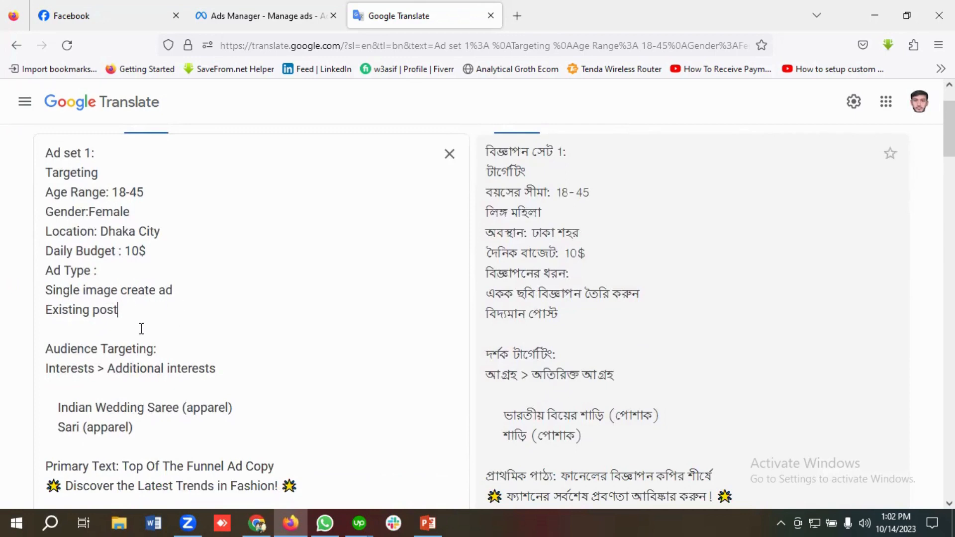
{"action": "scroll", "coordinate": [199, 309], "scroll_direction": "down", "scroll_amount": 1}
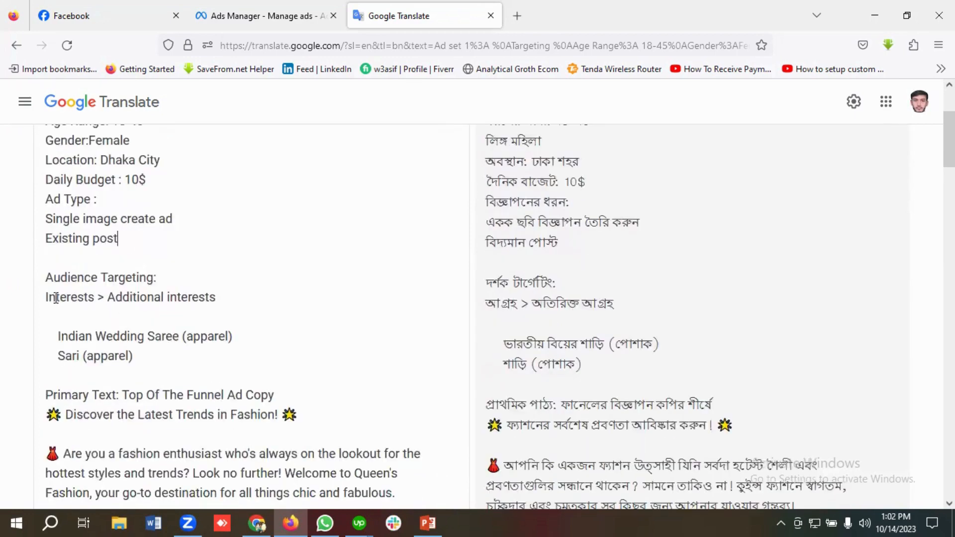
{"action": "scroll", "coordinate": [187, 277], "scroll_direction": "down", "scroll_amount": 1}
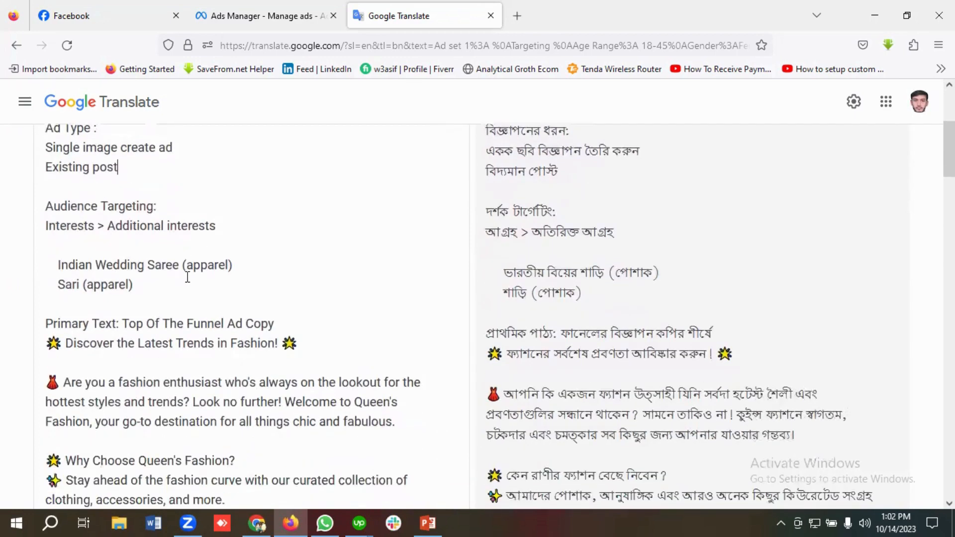
{"action": "scroll", "coordinate": [193, 280], "scroll_direction": "down", "scroll_amount": 1}
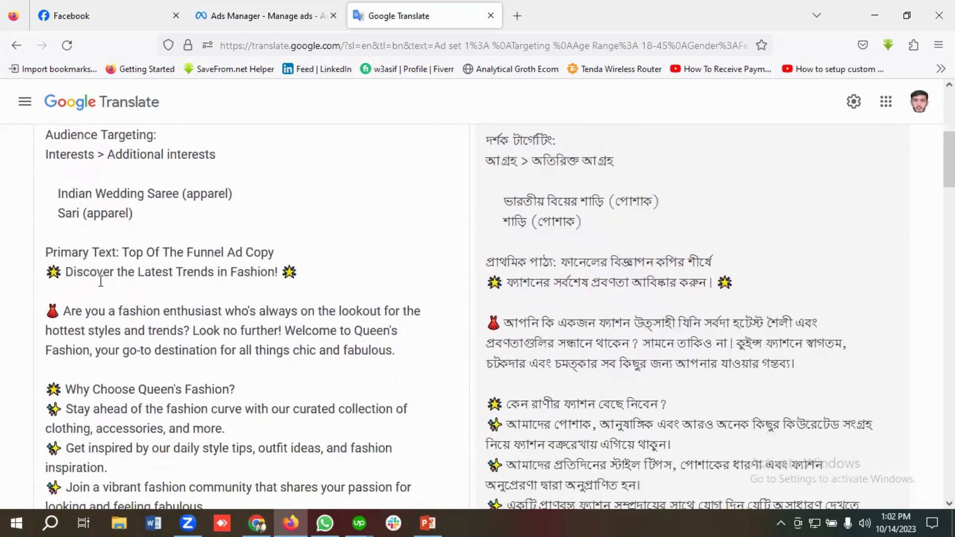
{"action": "scroll", "coordinate": [147, 272], "scroll_direction": "down", "scroll_amount": 1}
{"action": "scroll", "coordinate": [119, 266], "scroll_direction": "down", "scroll_amount": 3}
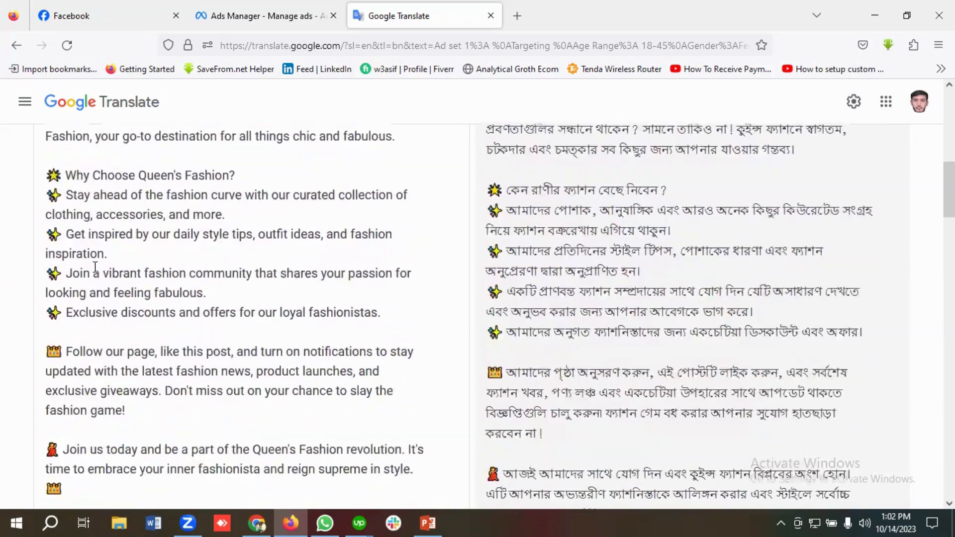
{"action": "scroll", "coordinate": [132, 276], "scroll_direction": "down", "scroll_amount": 3}
{"action": "scroll", "coordinate": [136, 280], "scroll_direction": "down", "scroll_amount": 3}
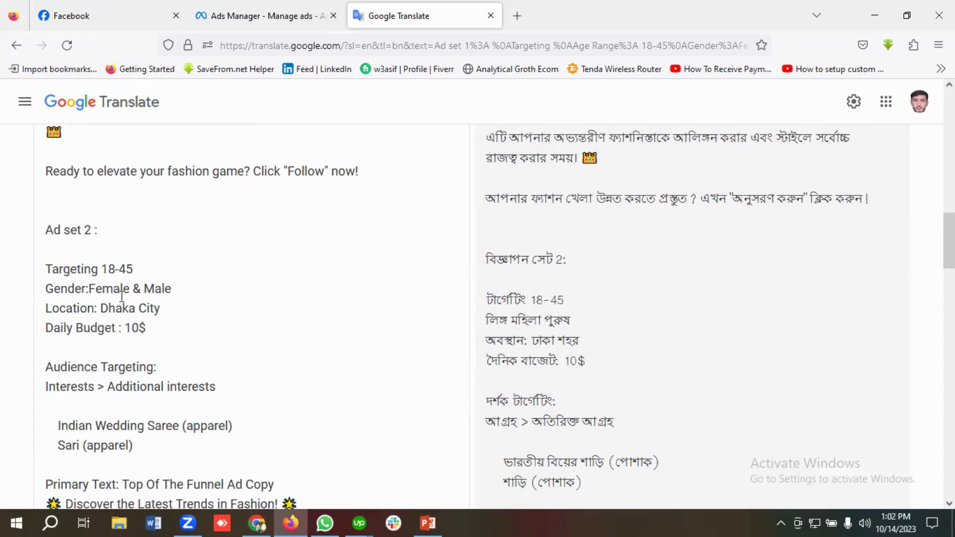
Compare the gender targeting lines of ad set 1 and ad set 2 in the notes.
{"action": "left_click_drag", "start_coordinate": [188, 292], "coordinate": [46, 289]}
{"action": "left_click", "coordinate": [77, 290]}
{"action": "scroll", "coordinate": [113, 299], "scroll_direction": "up", "scroll_amount": 1}
{"action": "scroll", "coordinate": [113, 298], "scroll_direction": "up", "scroll_amount": 15}
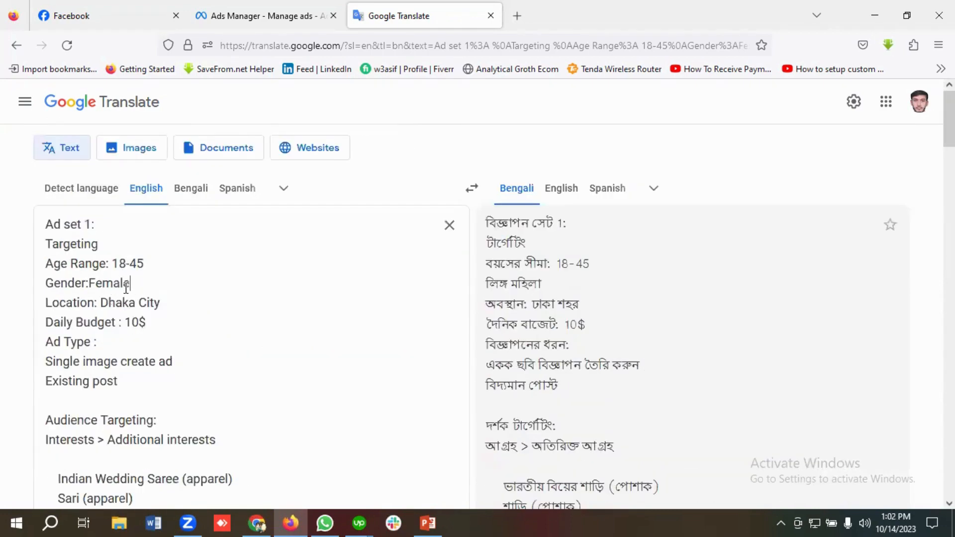
{"action": "left_click_drag", "start_coordinate": [128, 284], "coordinate": [45, 284]}
{"action": "left_click", "coordinate": [99, 285]}
{"action": "scroll", "coordinate": [142, 285], "scroll_direction": "down", "scroll_amount": 15}
{"action": "scroll", "coordinate": [145, 288], "scroll_direction": "down", "scroll_amount": 10}
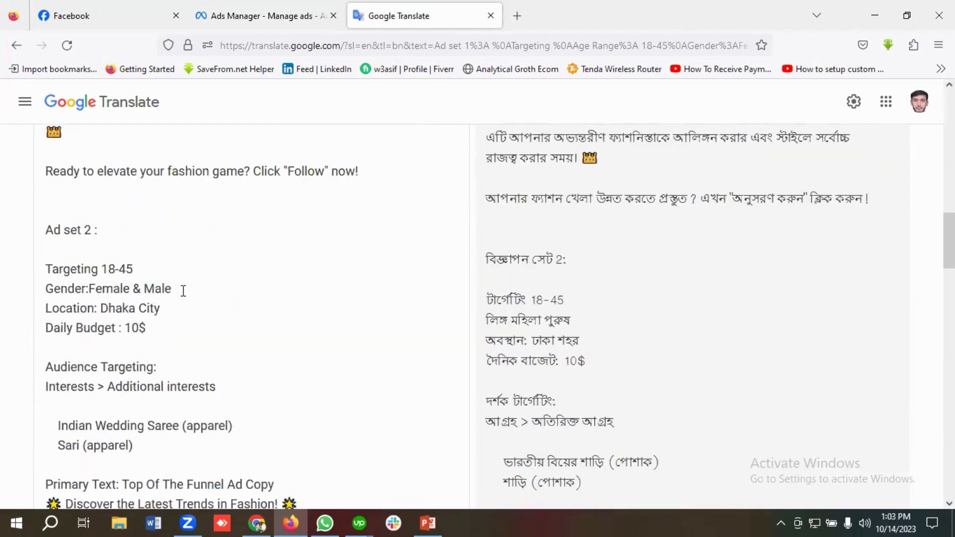
{"action": "left_click_drag", "start_coordinate": [175, 287], "coordinate": [44, 288]}
{"action": "left_click", "coordinate": [107, 289]}
{"action": "left_click_drag", "start_coordinate": [182, 295], "coordinate": [43, 291]}
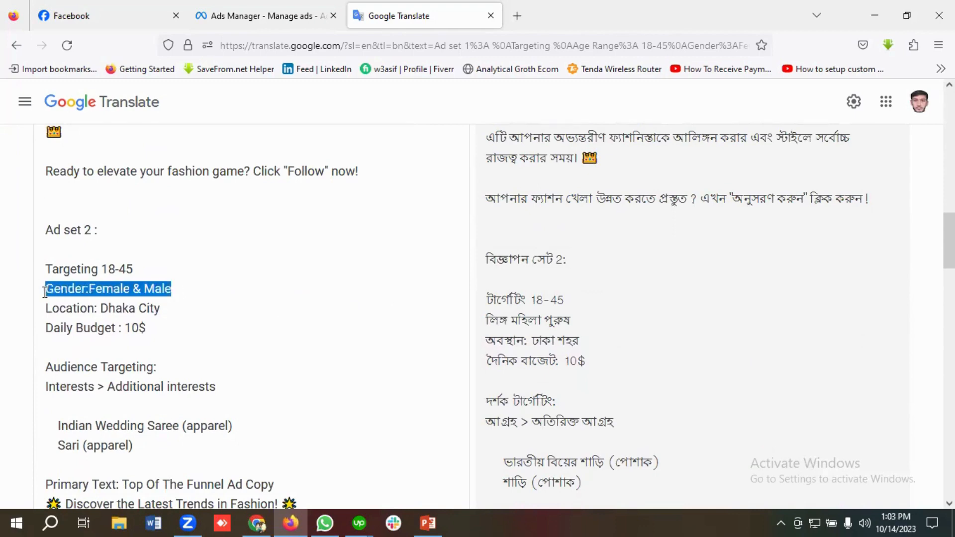
{"action": "left_click", "coordinate": [95, 292]}
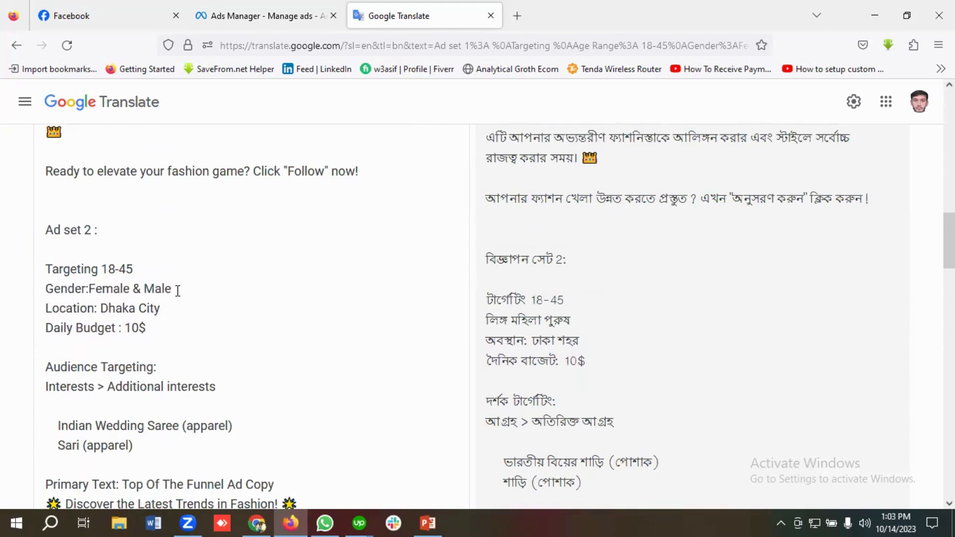
{"action": "left_click_drag", "start_coordinate": [179, 291], "coordinate": [44, 289]}
{"action": "left_click", "coordinate": [52, 290]}
Return to the ad set 1 notes and examine the location targeting line.
{"action": "scroll", "coordinate": [129, 289], "scroll_direction": "down", "scroll_amount": 1}
{"action": "scroll", "coordinate": [129, 289], "scroll_direction": "down", "scroll_amount": 3}
{"action": "scroll", "coordinate": [128, 289], "scroll_direction": "up", "scroll_amount": 15}
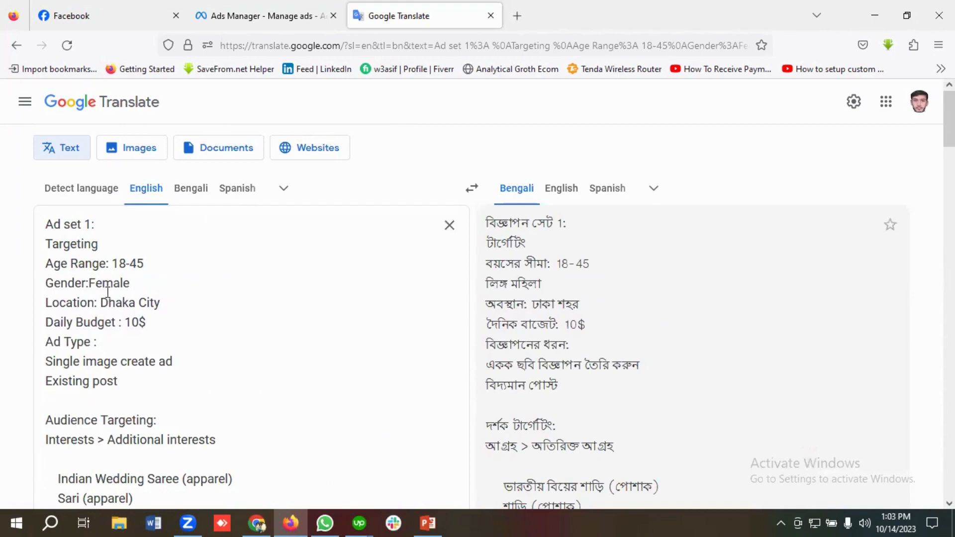
{"action": "scroll", "coordinate": [113, 296], "scroll_direction": "down", "scroll_amount": 2}
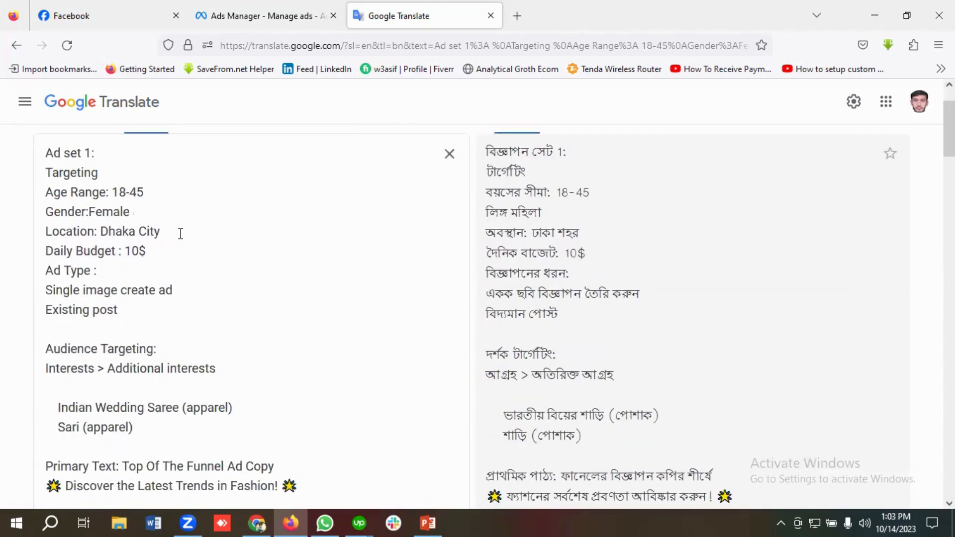
{"action": "left_click_drag", "start_coordinate": [179, 234], "coordinate": [46, 235]}
{"action": "left_click", "coordinate": [116, 232]}
{"action": "scroll", "coordinate": [95, 250], "scroll_direction": "up", "scroll_amount": 2}
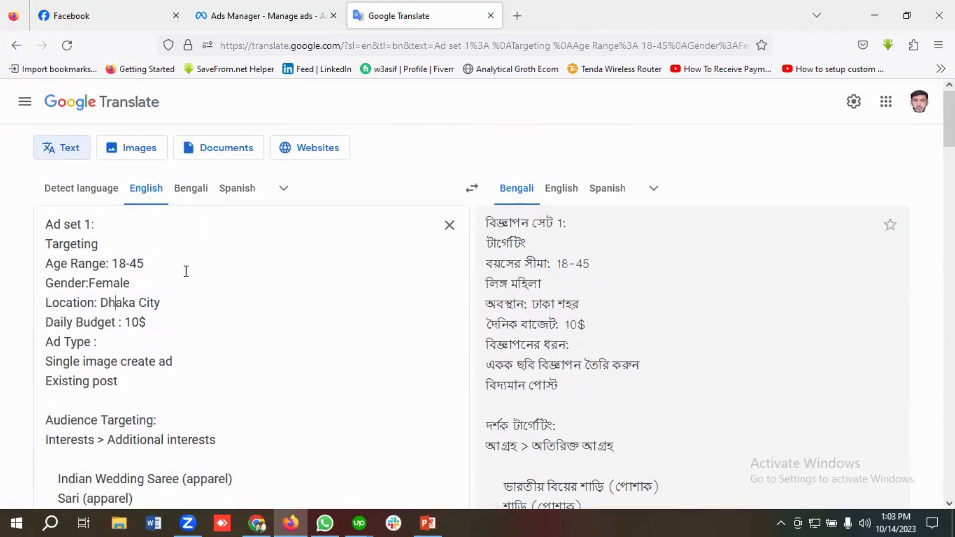
Renumber the ad set that targets entire Bangladesh as "Ad set 3" in the notes.
{"action": "scroll", "coordinate": [186, 276], "scroll_direction": "down", "scroll_amount": 10}
{"action": "scroll", "coordinate": [189, 281], "scroll_direction": "down", "scroll_amount": 20}
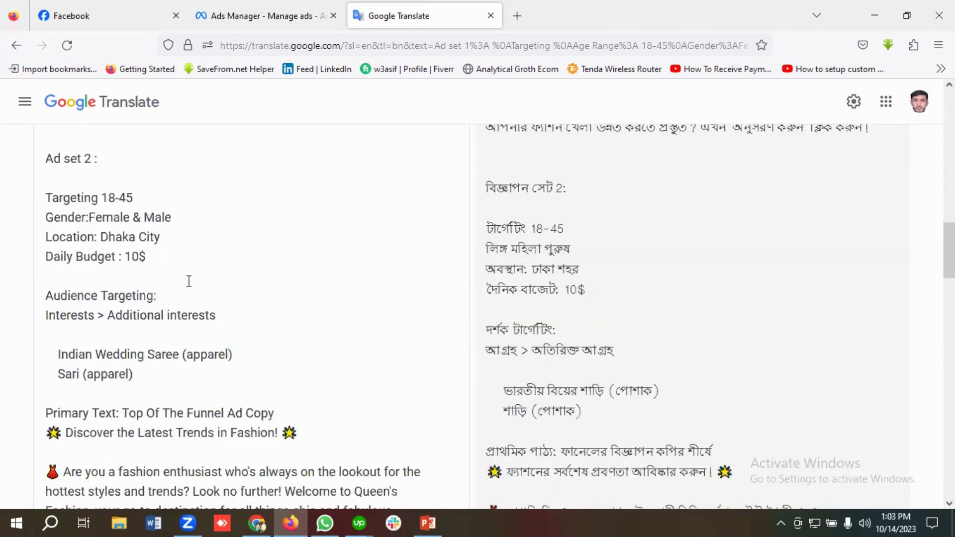
{"action": "scroll", "coordinate": [189, 281], "scroll_direction": "down", "scroll_amount": 8}
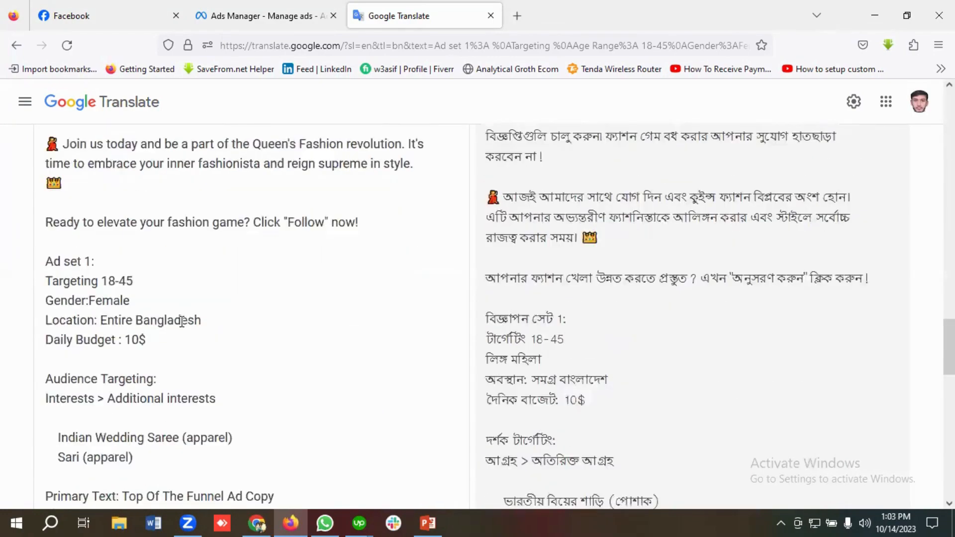
{"action": "scroll", "coordinate": [153, 289], "scroll_direction": "up", "scroll_amount": 2}
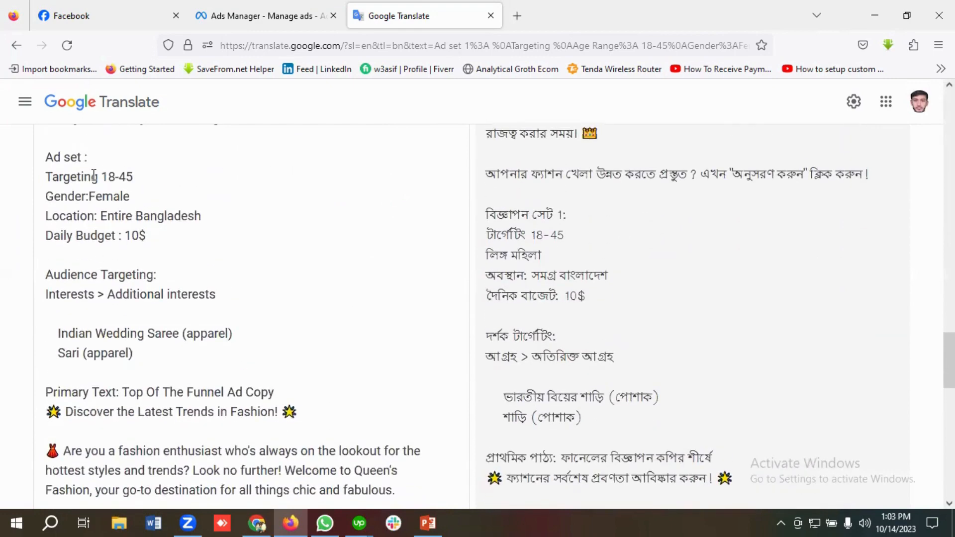
{"action": "type", "text": "3"}
{"action": "scroll", "coordinate": [160, 224], "scroll_direction": "down", "scroll_amount": 1}
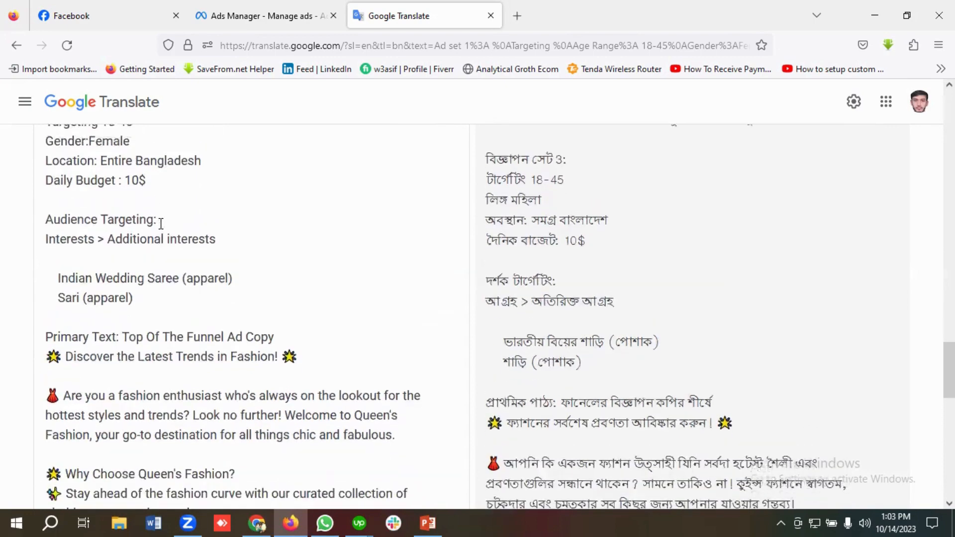
{"action": "scroll", "coordinate": [160, 223], "scroll_direction": "up", "scroll_amount": 1}
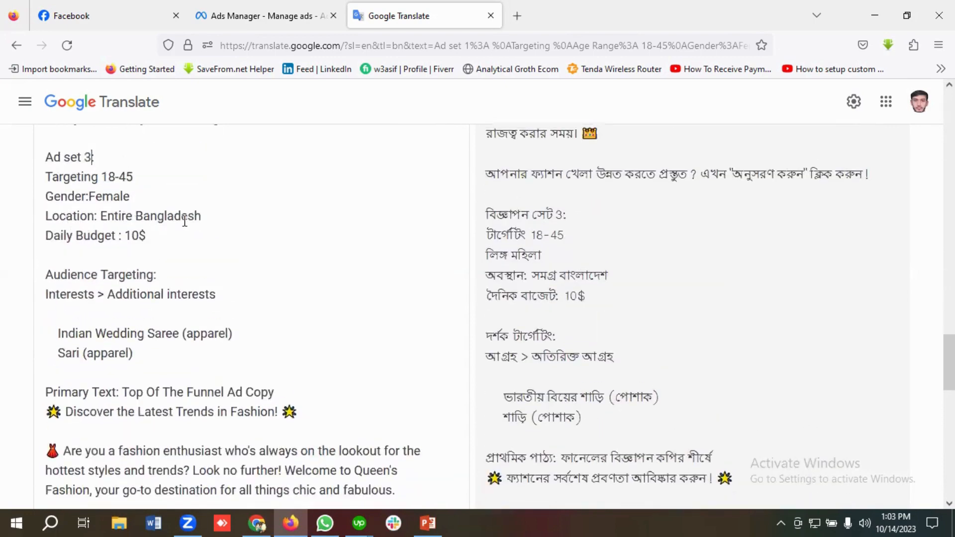
Review ad set 3's location, budget, interests and primary text, then return to the start of the notes.
{"action": "left_click_drag", "start_coordinate": [202, 216], "coordinate": [42, 215]}
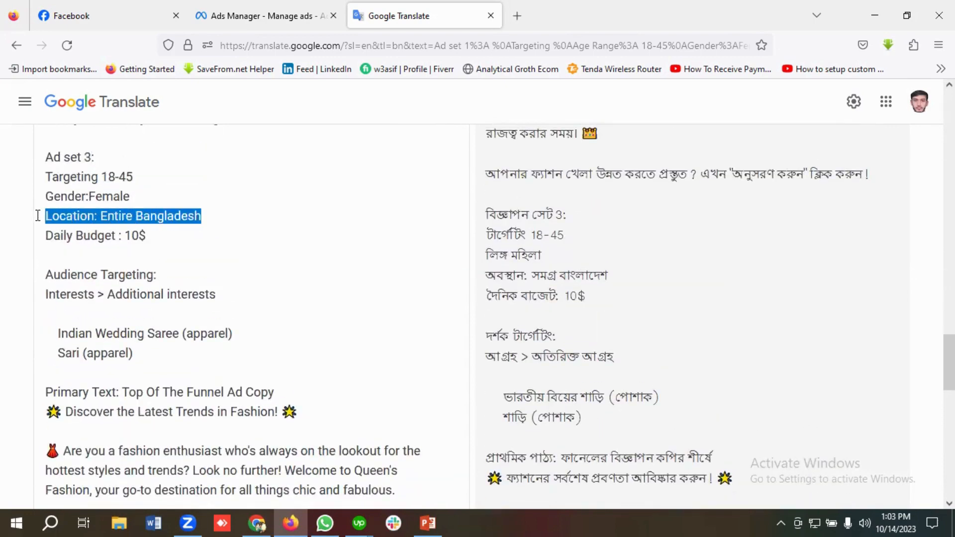
{"action": "left_click", "coordinate": [102, 215]}
{"action": "scroll", "coordinate": [107, 217], "scroll_direction": "up", "scroll_amount": 1}
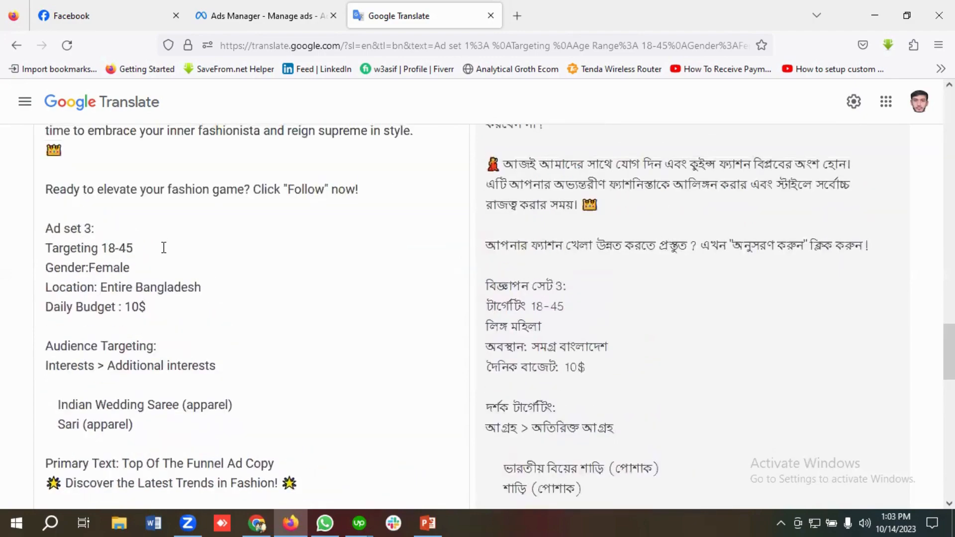
{"action": "scroll", "coordinate": [145, 254], "scroll_direction": "down", "scroll_amount": 5}
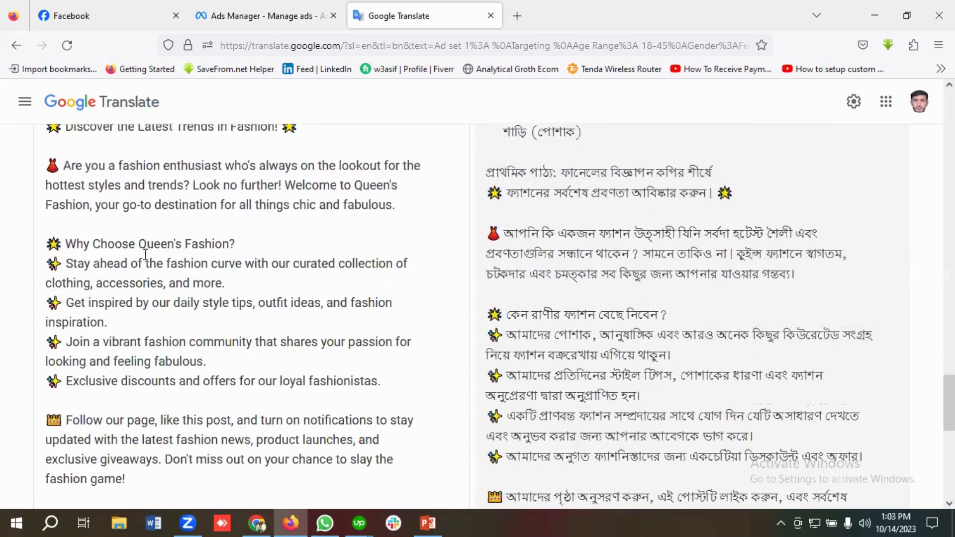
{"action": "scroll", "coordinate": [145, 254], "scroll_direction": "up", "scroll_amount": 4}
{"action": "scroll", "coordinate": [81, 257], "scroll_direction": "up", "scroll_amount": 2}
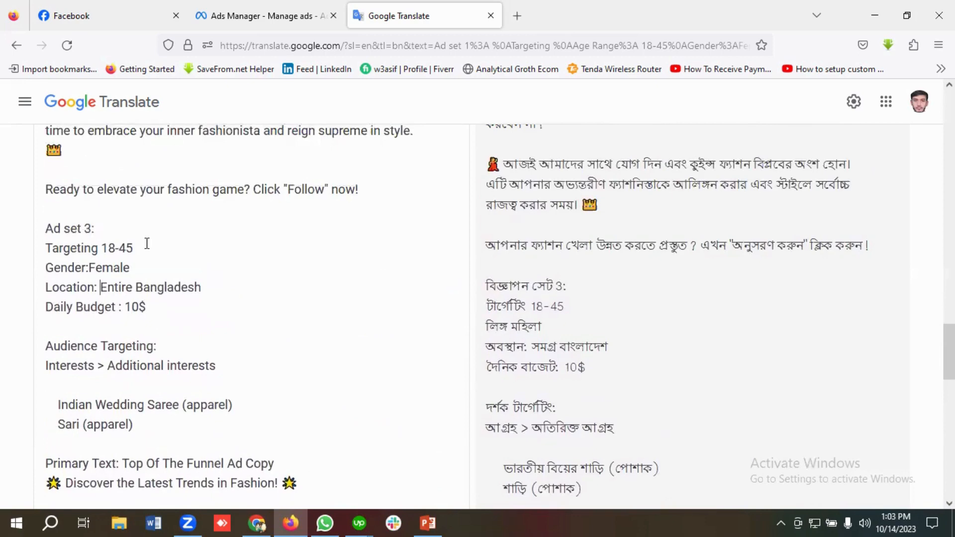
{"action": "scroll", "coordinate": [147, 247], "scroll_direction": "down", "scroll_amount": 1}
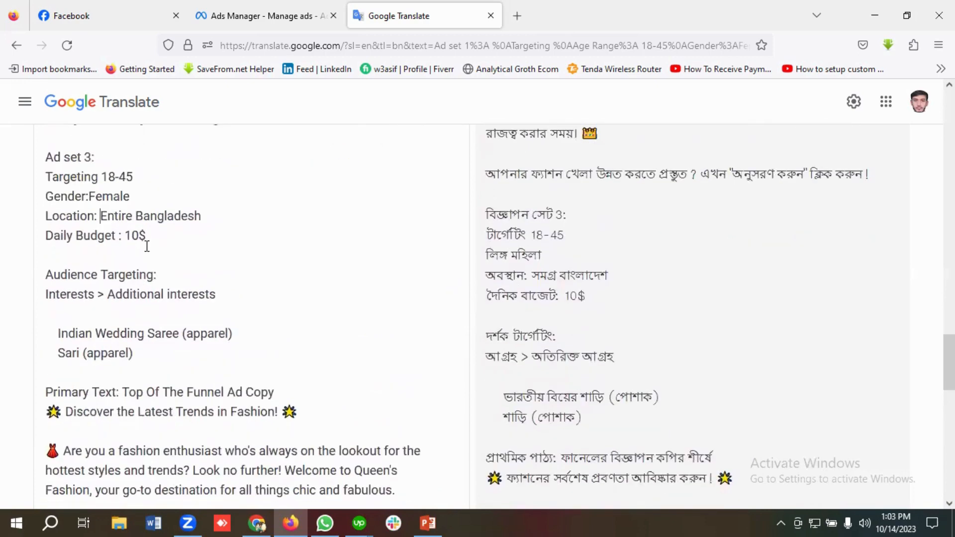
{"action": "scroll", "coordinate": [147, 247], "scroll_direction": "down", "scroll_amount": 3}
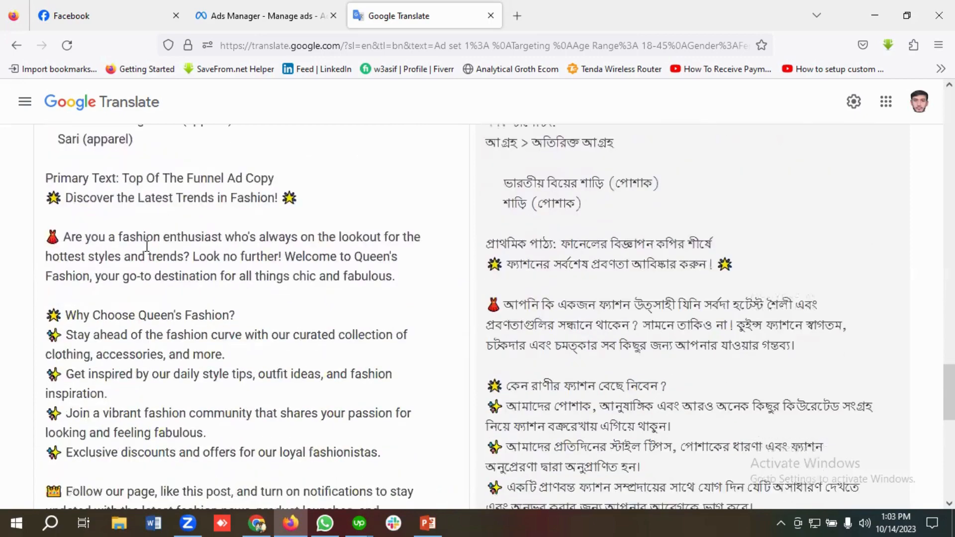
{"action": "scroll", "coordinate": [147, 247], "scroll_direction": "up", "scroll_amount": 4}
{"action": "scroll", "coordinate": [147, 247], "scroll_direction": "down", "scroll_amount": 6}
{"action": "scroll", "coordinate": [147, 247], "scroll_direction": "down", "scroll_amount": 3}
{"action": "scroll", "coordinate": [147, 247], "scroll_direction": "up", "scroll_amount": 11}
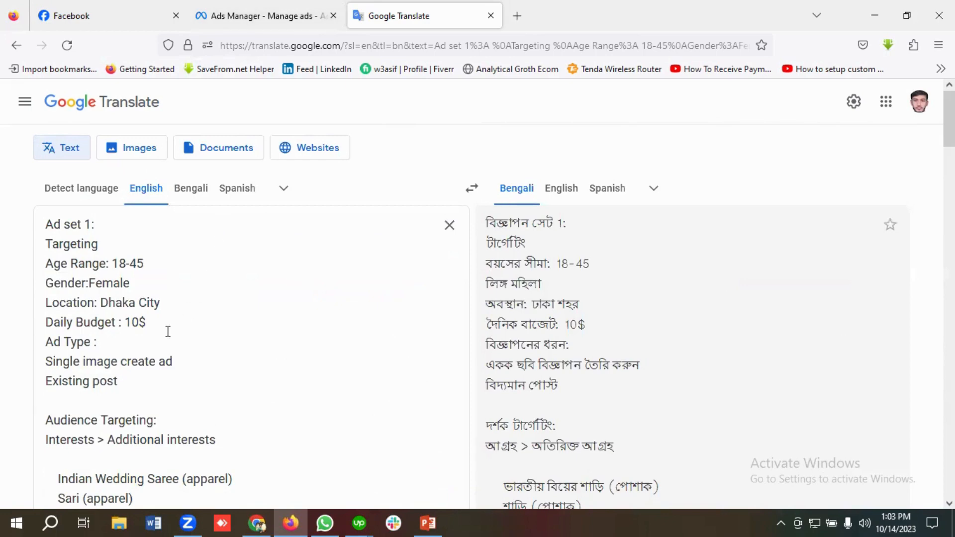
Return to Ads Manager and create a new campaign with the Engagement objective.
{"action": "left_click", "coordinate": [252, 11]}
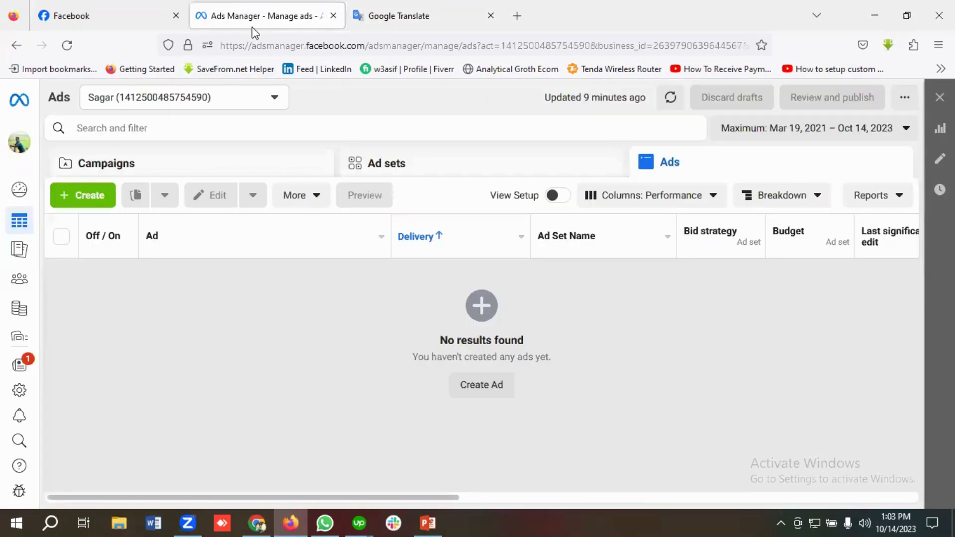
{"action": "left_click", "coordinate": [89, 202]}
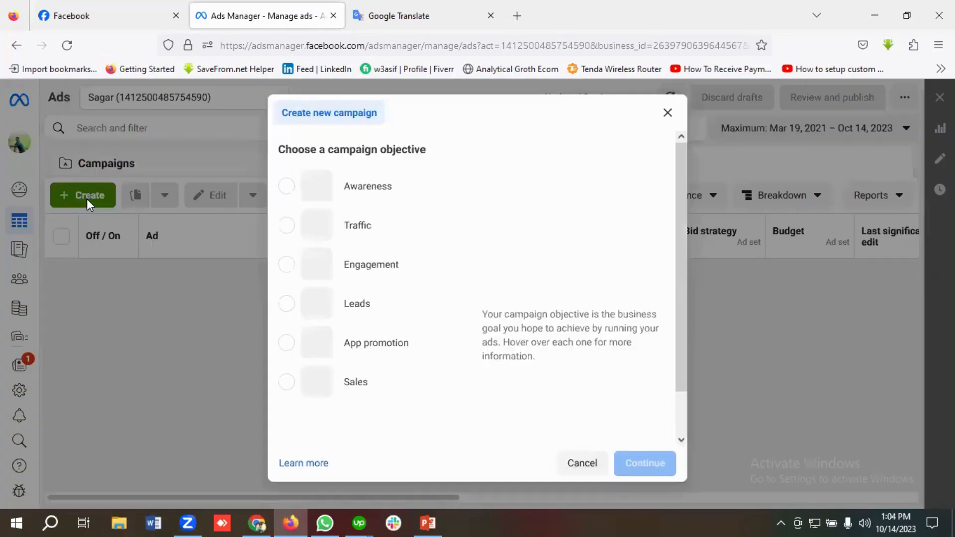
{"action": "mouse_move", "coordinate": [369, 267]}
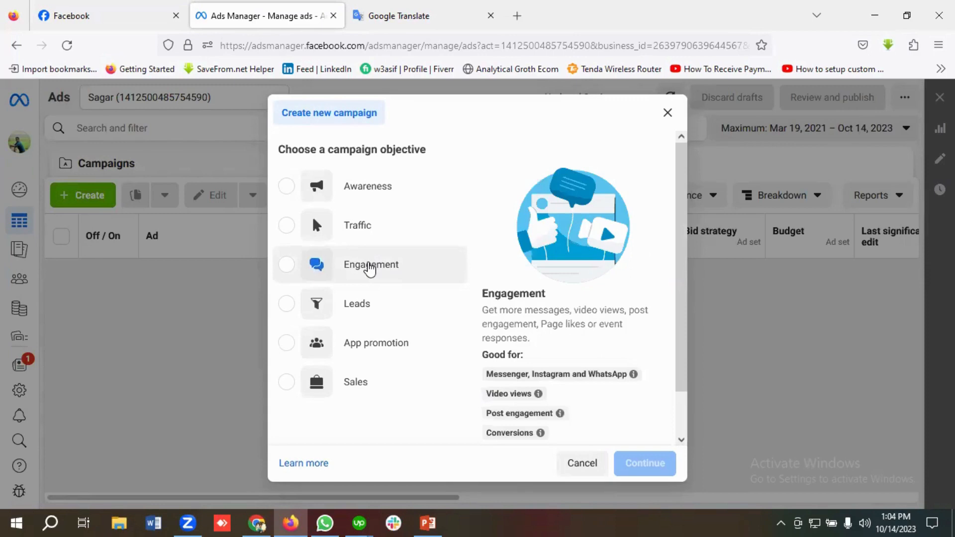
{"action": "left_click", "coordinate": [369, 266]}
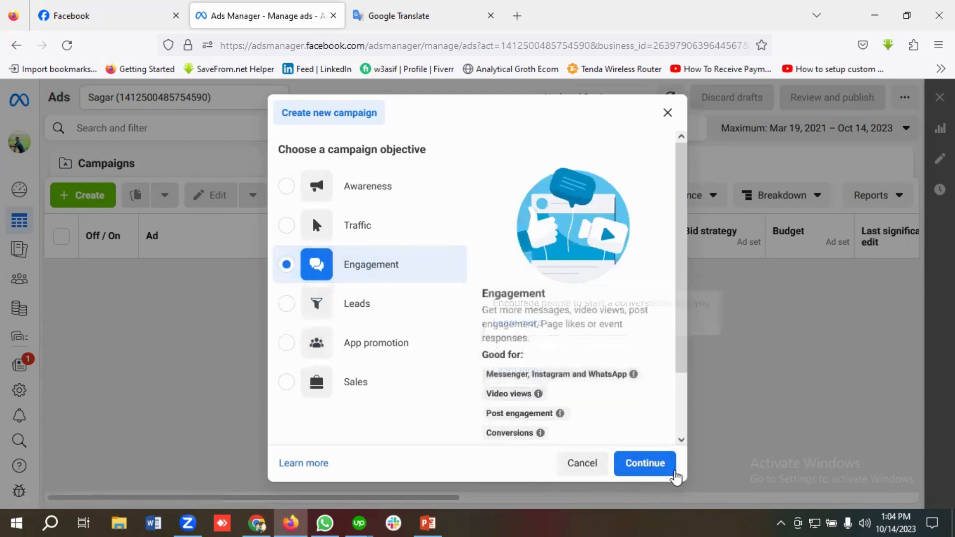
{"action": "left_click", "coordinate": [645, 465]}
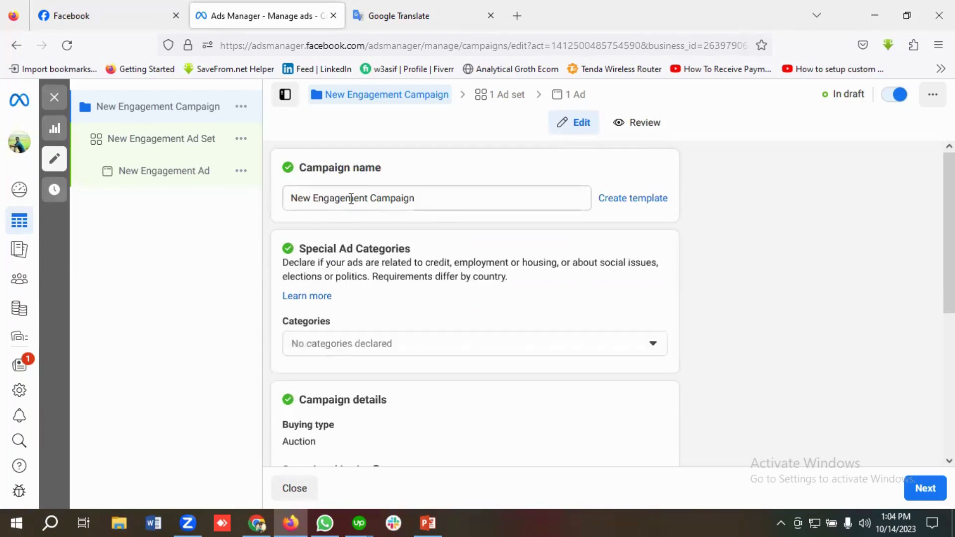
Rename the campaign as "Queens Fashion Post Engagement Campaign".
{"action": "left_click_drag", "start_coordinate": [369, 198], "coordinate": [293, 203]}
{"action": "left_click", "coordinate": [294, 203]}
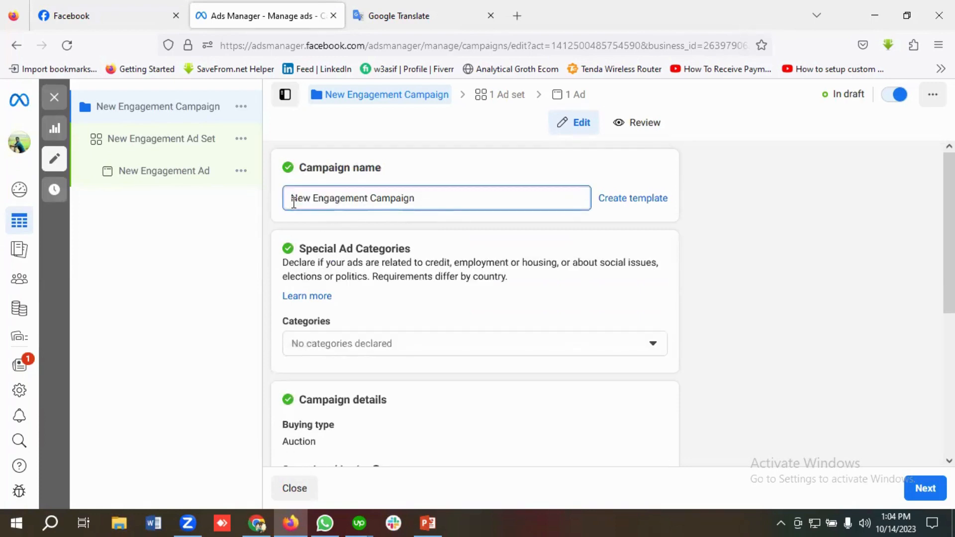
{"action": "type", "text": "Queens"}
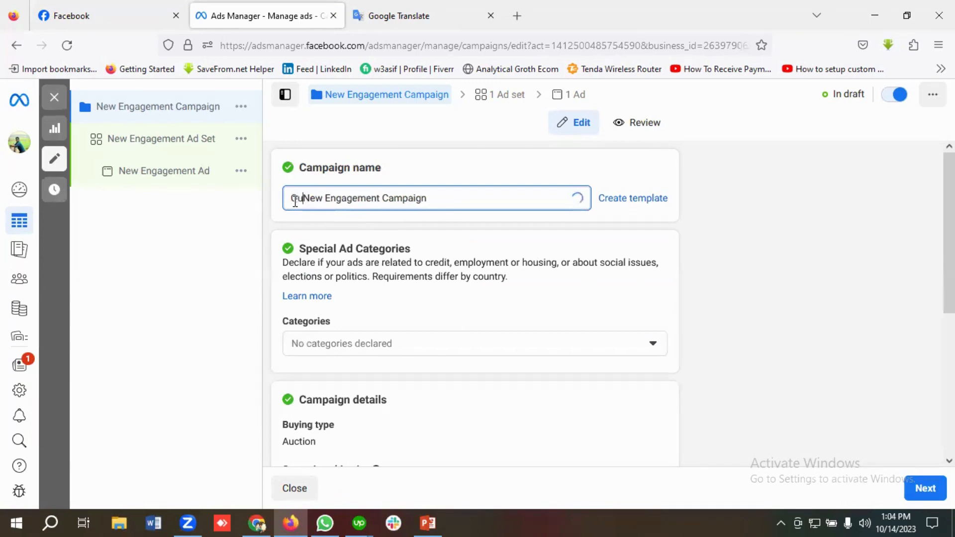
{"action": "type", "text": " Fashi"}
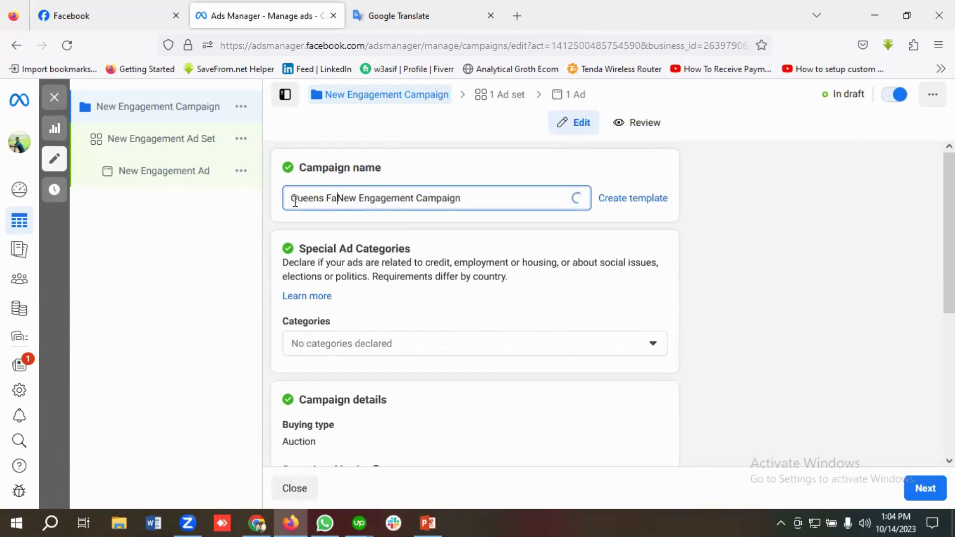
{"action": "type", "text": "on Post"}
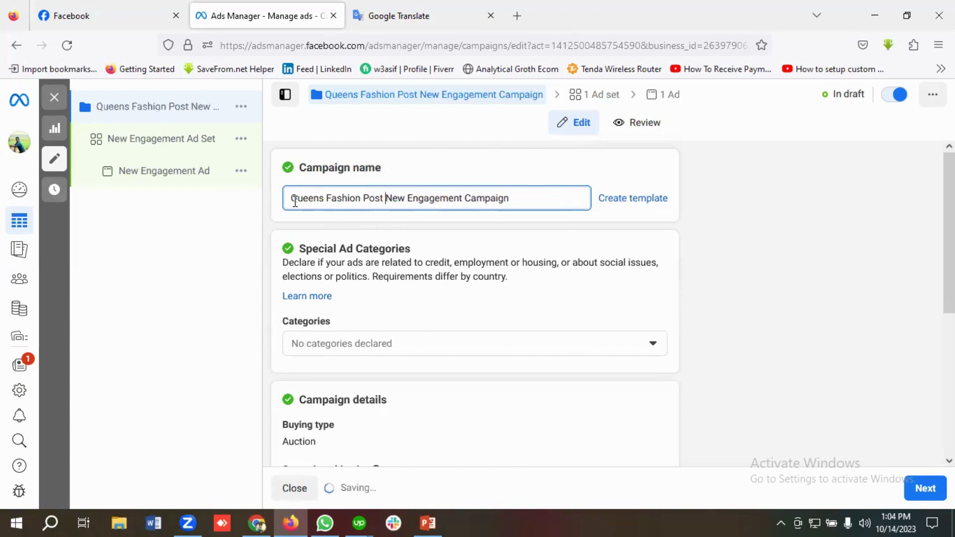
{"action": "double_click", "coordinate": [401, 199]}
{"action": "key", "text": "BackSpace"}
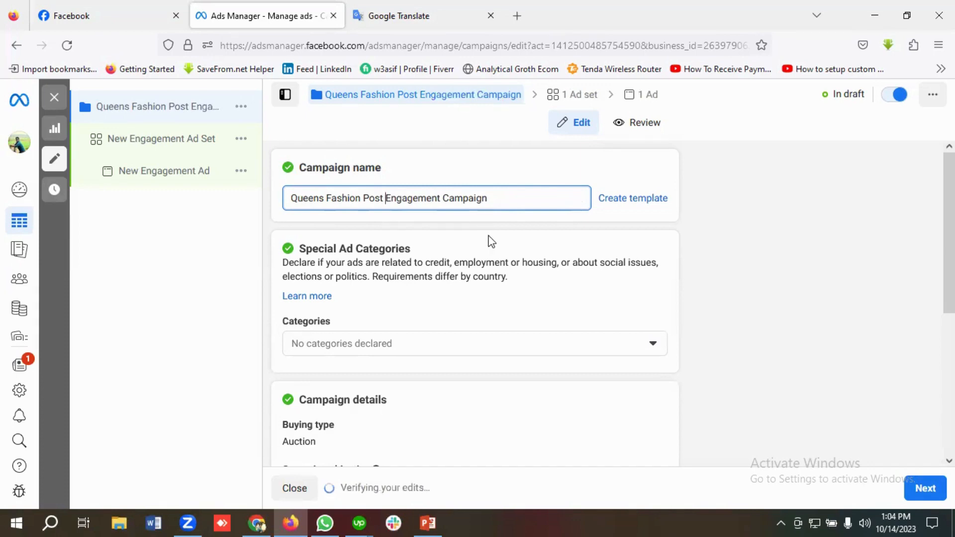
Check the remaining campaign settings, leave them at their defaults and proceed to the ad set settings.
{"action": "scroll", "coordinate": [492, 241], "scroll_direction": "down", "scroll_amount": 1}
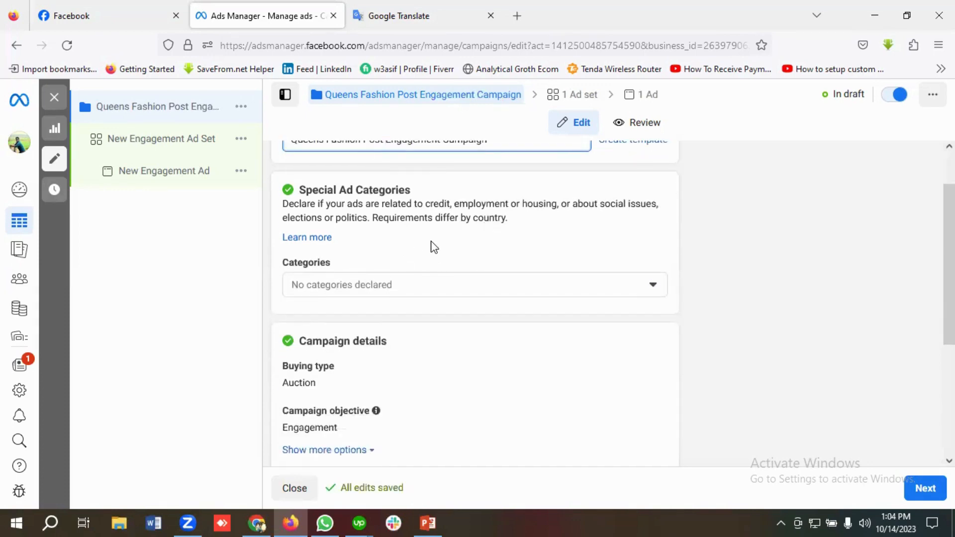
{"action": "scroll", "coordinate": [473, 294], "scroll_direction": "down", "scroll_amount": 1}
{"action": "scroll", "coordinate": [475, 302], "scroll_direction": "down", "scroll_amount": 3}
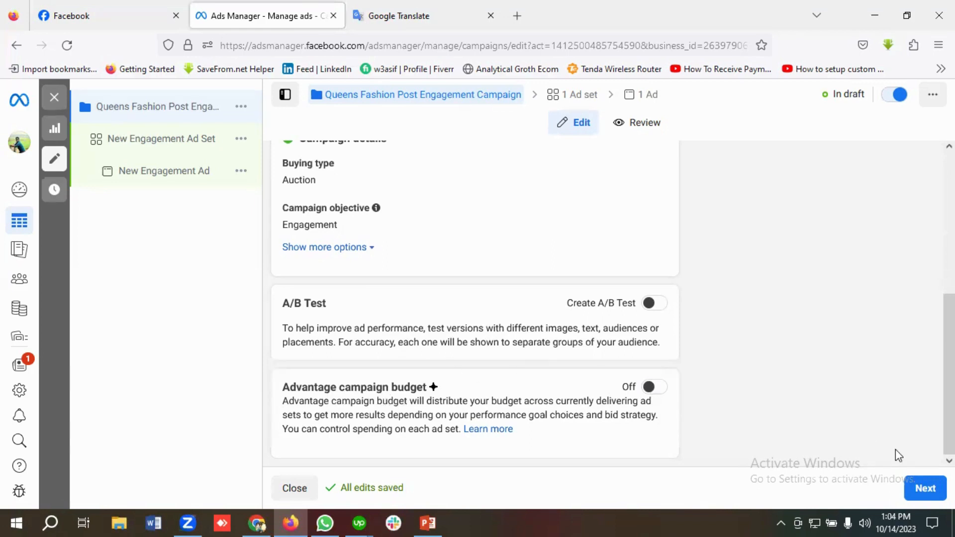
{"action": "left_click", "coordinate": [929, 493]}
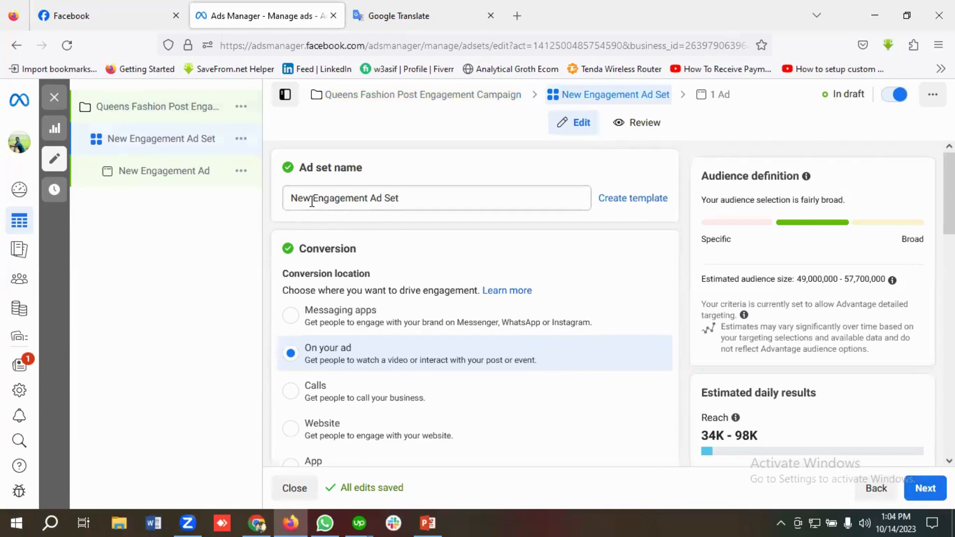
Replace the default ad set name with "Ad Set 1 |".
{"action": "left_click", "coordinate": [420, 201]}
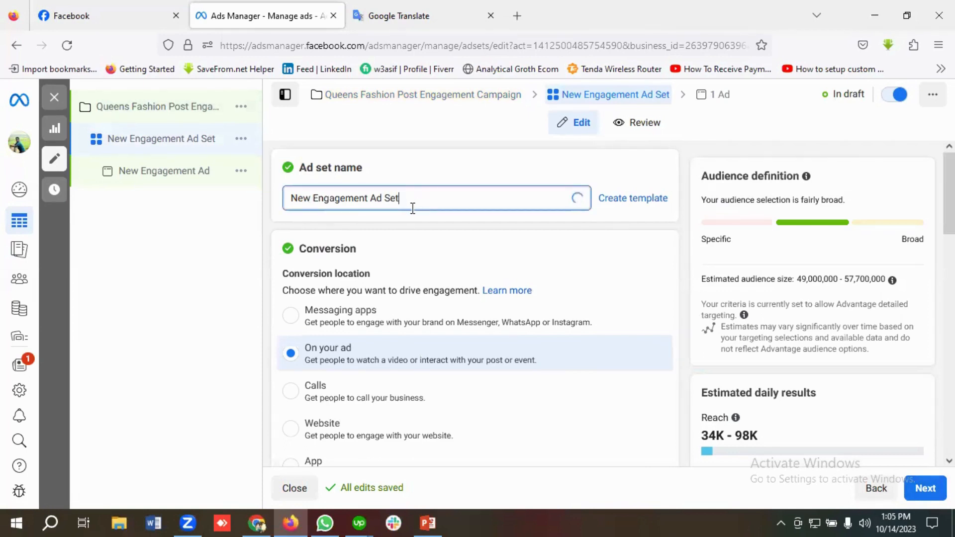
{"action": "triple_click", "coordinate": [408, 201]}
{"action": "key", "text": "BackSpace"}
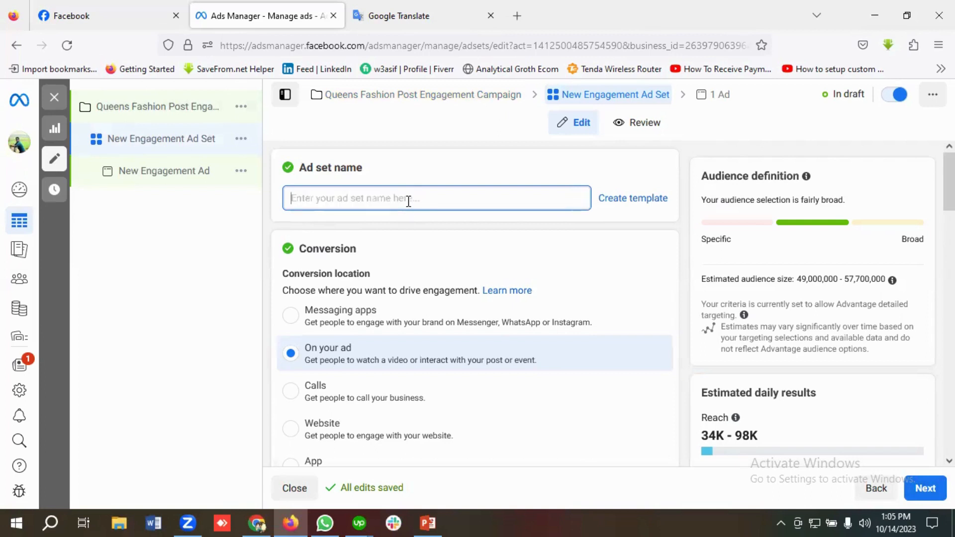
{"action": "type", "text": "Ad S"}
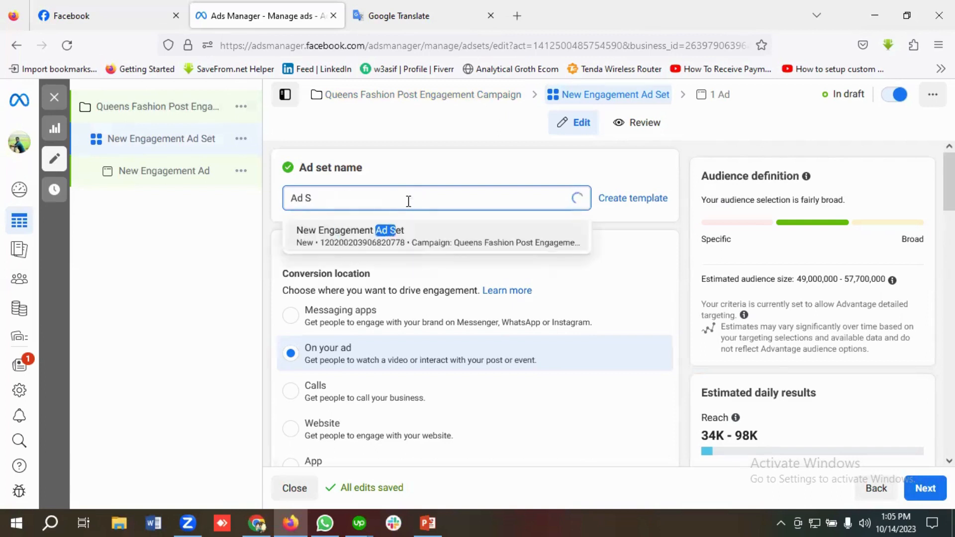
{"action": "type", "text": "et 1 |"}
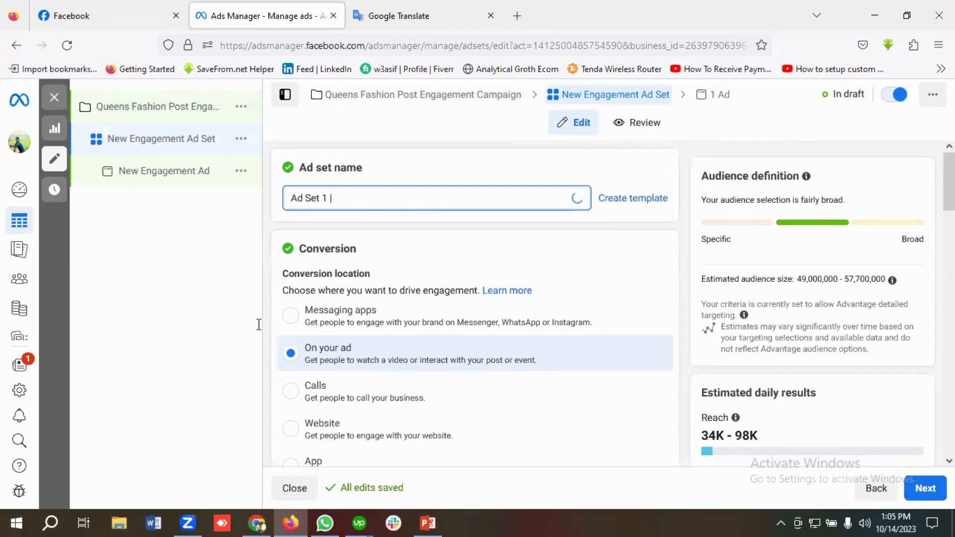
Copy the age range 18-45 from the ad set 1 notes and append it to the ad set name, followed by a "|" separator.
{"action": "key", "text": "ctrl+Tab"}
{"action": "double_click", "coordinate": [132, 263]}
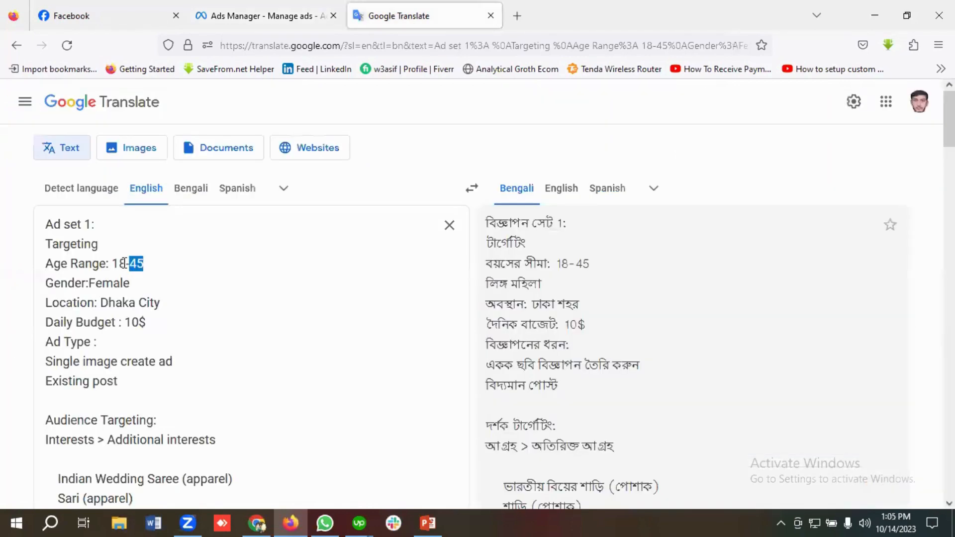
{"action": "left_click", "coordinate": [125, 263]}
{"action": "left_click_drag", "start_coordinate": [154, 264], "coordinate": [112, 264]}
{"action": "right_click", "coordinate": [126, 265]}
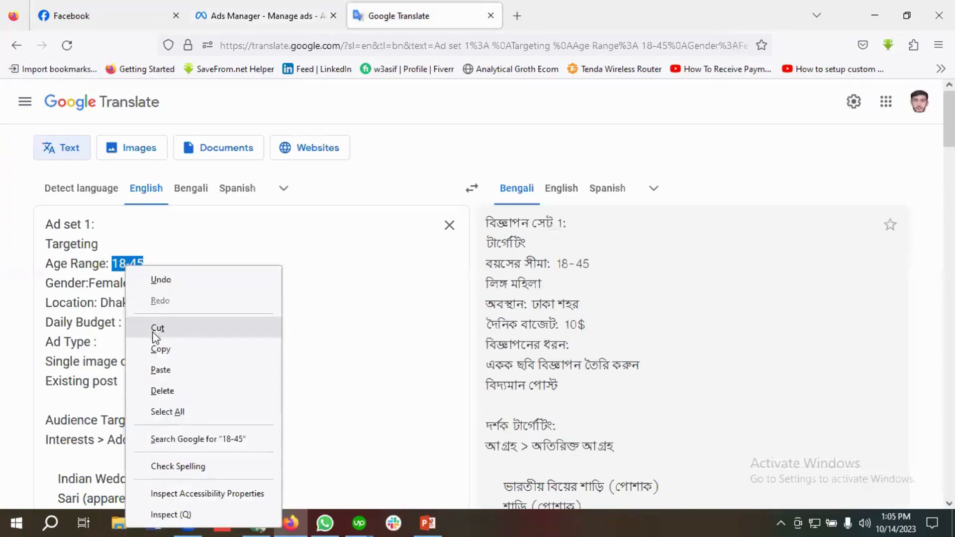
{"action": "left_click", "coordinate": [158, 349]}
{"action": "left_click", "coordinate": [259, 15]}
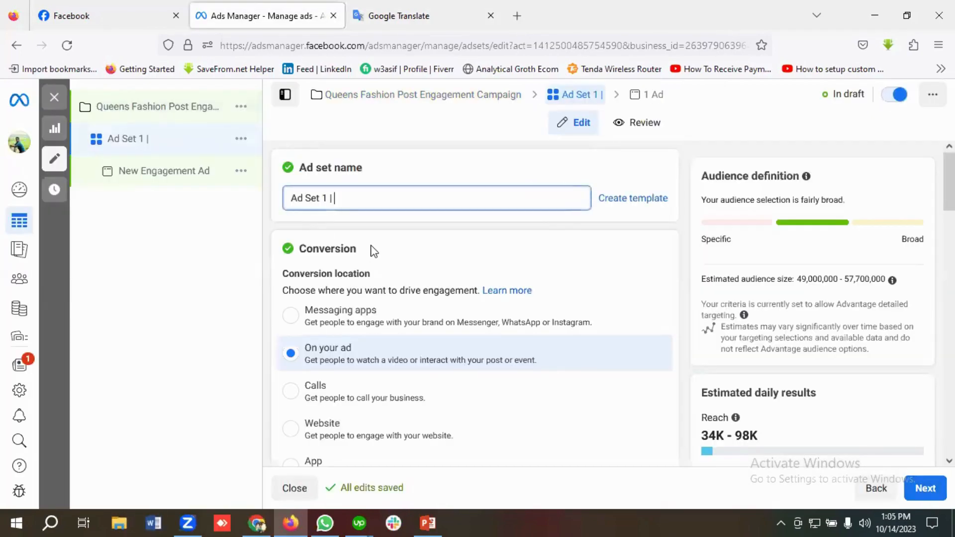
{"action": "key", "text": "ctrl+v"}
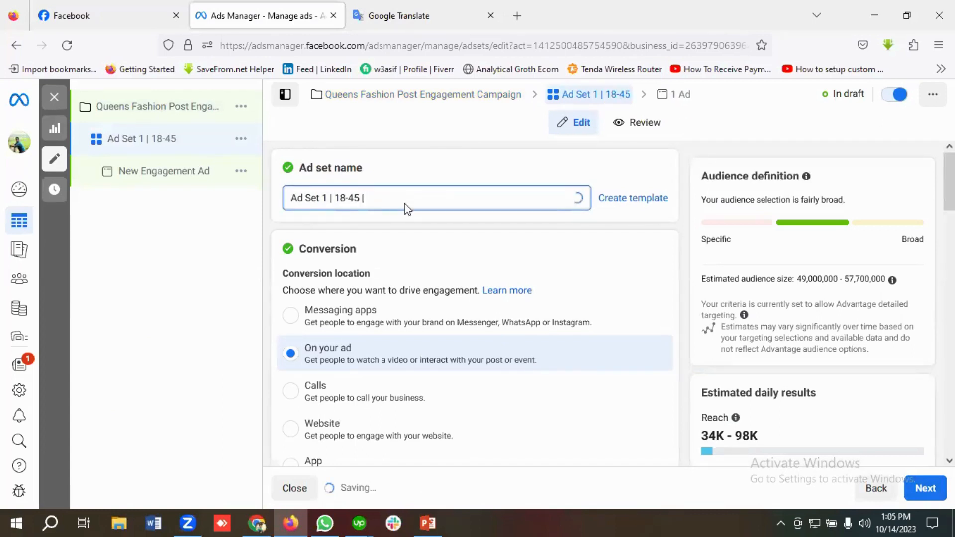
Copy the gender "Female" from the ad set 1 notes into the ad set name and add a "|" separator after it.
{"action": "key", "text": "ctrl+Tab"}
{"action": "right_click", "coordinate": [114, 283]}
{"action": "left_click", "coordinate": [137, 94]}
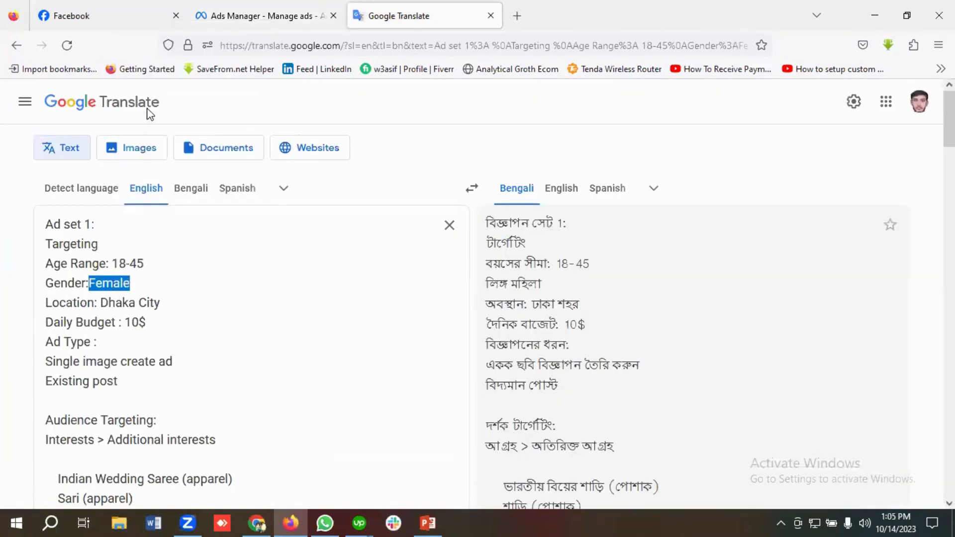
{"action": "left_click", "coordinate": [243, 20]}
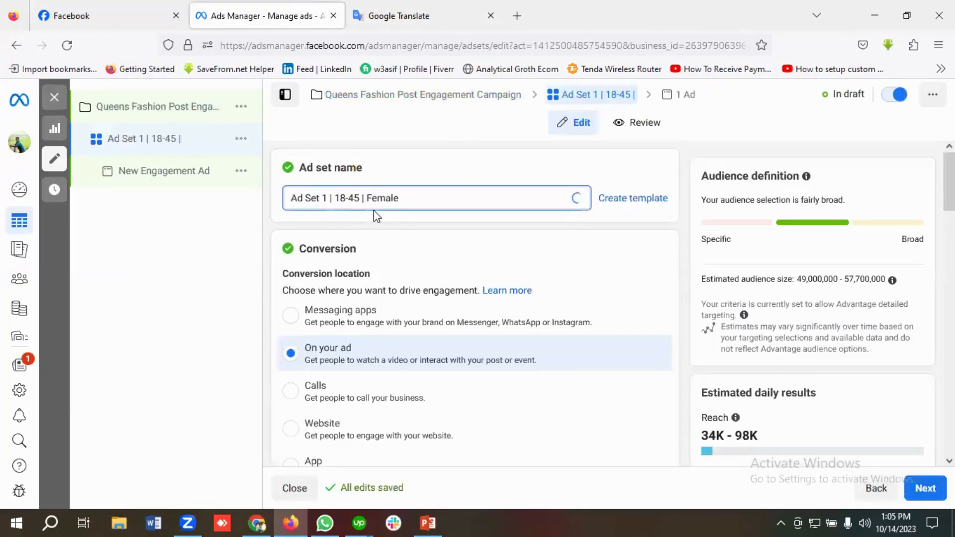
{"action": "type", "text": "|"}
Copy the location "Dhaka" from the ad set 1 notes to the end of the ad set name and add a "|" separator.
{"action": "key", "text": "ctrl+Tab"}
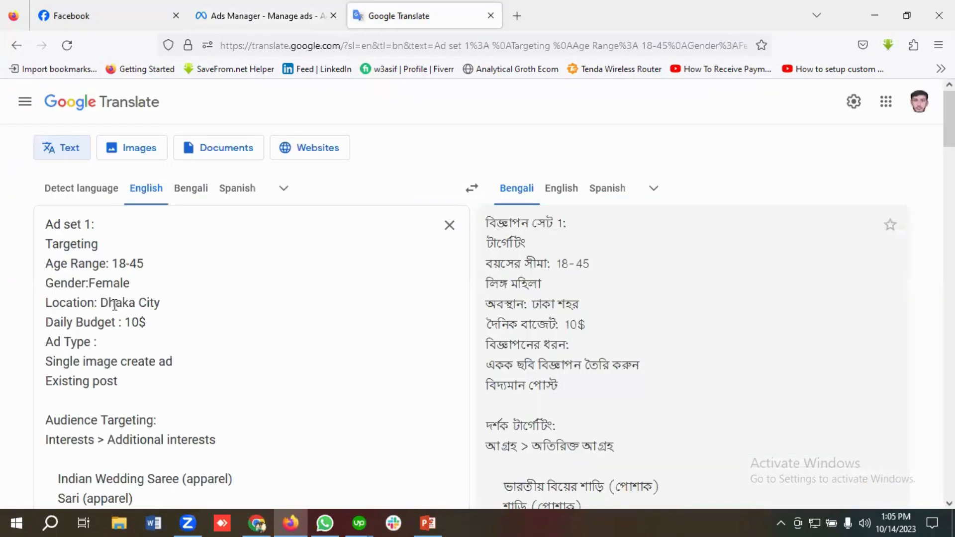
{"action": "double_click", "coordinate": [115, 303]}
{"action": "right_click", "coordinate": [116, 304]}
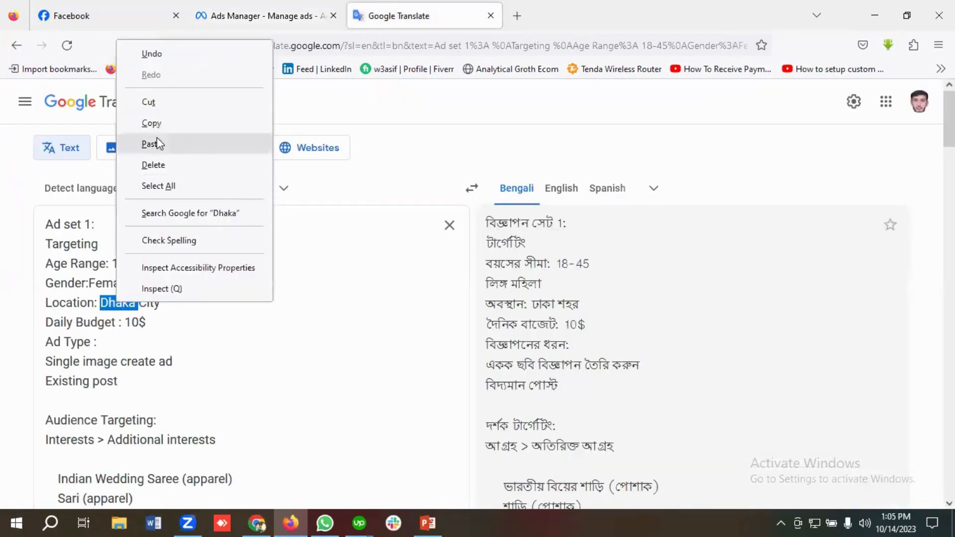
{"action": "left_click", "coordinate": [156, 122]}
{"action": "left_click", "coordinate": [244, 25]}
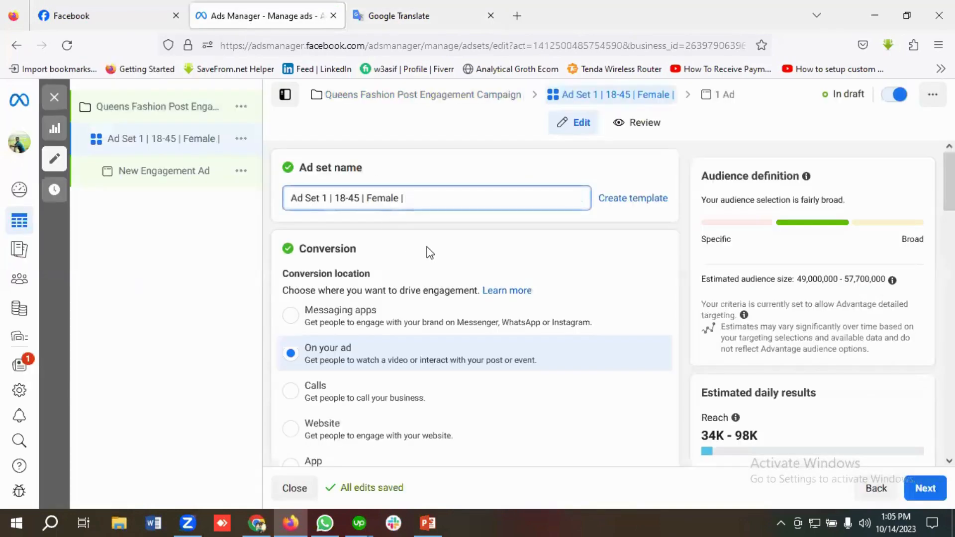
{"action": "key", "text": "ctrl+v"}
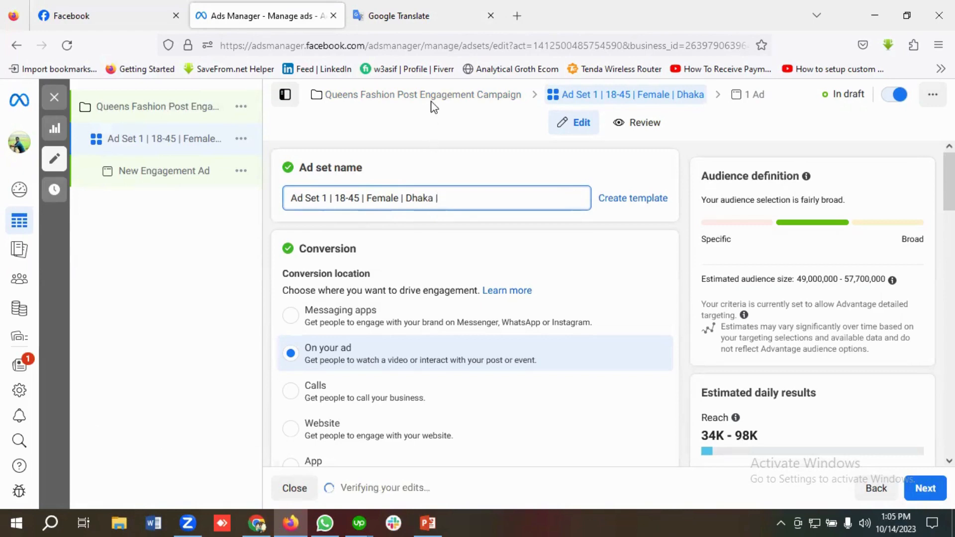
Copy the daily budget figure from the ad set 1 notes and finish the ad set name with "10$".
{"action": "key", "text": "ctrl+Tab"}
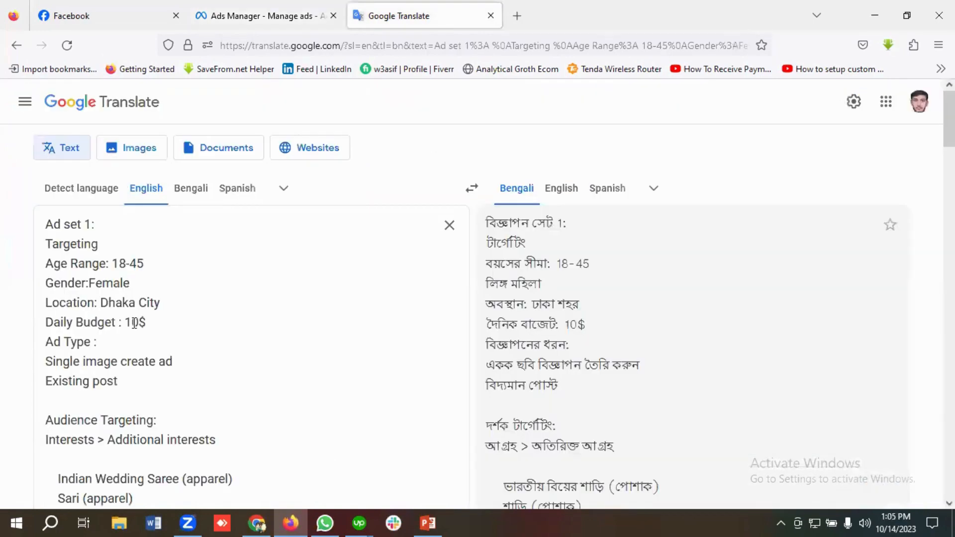
{"action": "double_click", "coordinate": [130, 323]}
{"action": "right_click", "coordinate": [132, 323]}
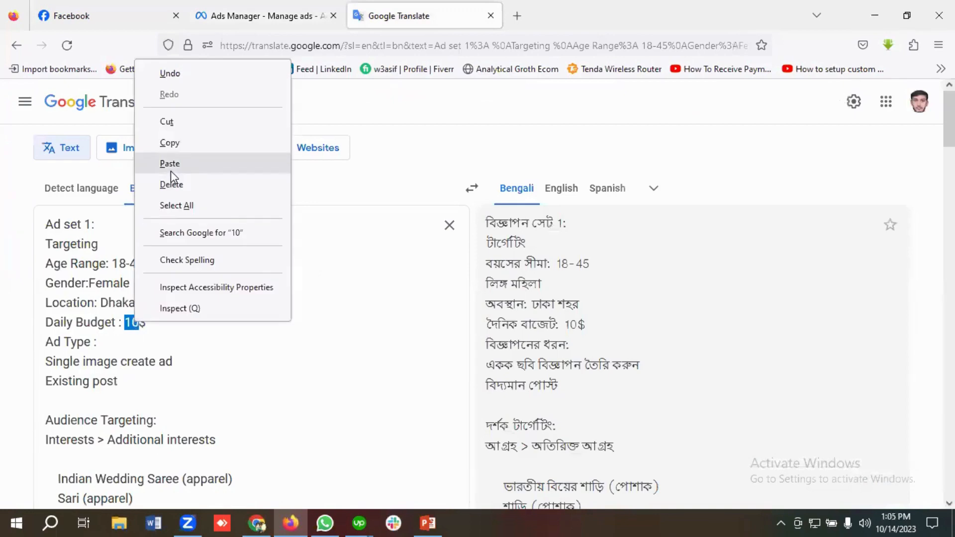
{"action": "left_click", "coordinate": [170, 143]}
{"action": "left_click", "coordinate": [240, 16]}
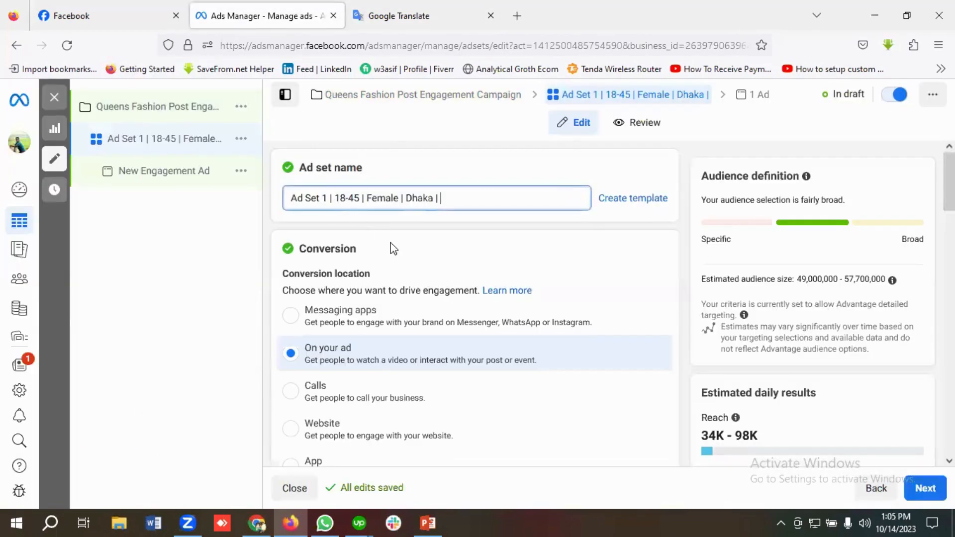
{"action": "key", "text": "ctrl+v"}
{"action": "type", "text": "$"}
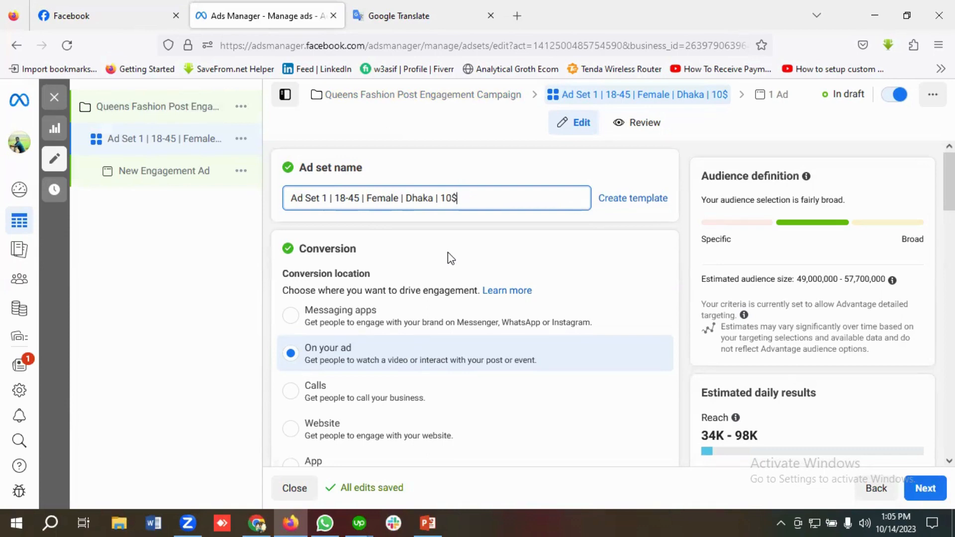
Set the ad set's engagement type to Post engagement, keeping "On your ad" as the conversion location.
{"action": "scroll", "coordinate": [487, 365], "scroll_direction": "down", "scroll_amount": 1}
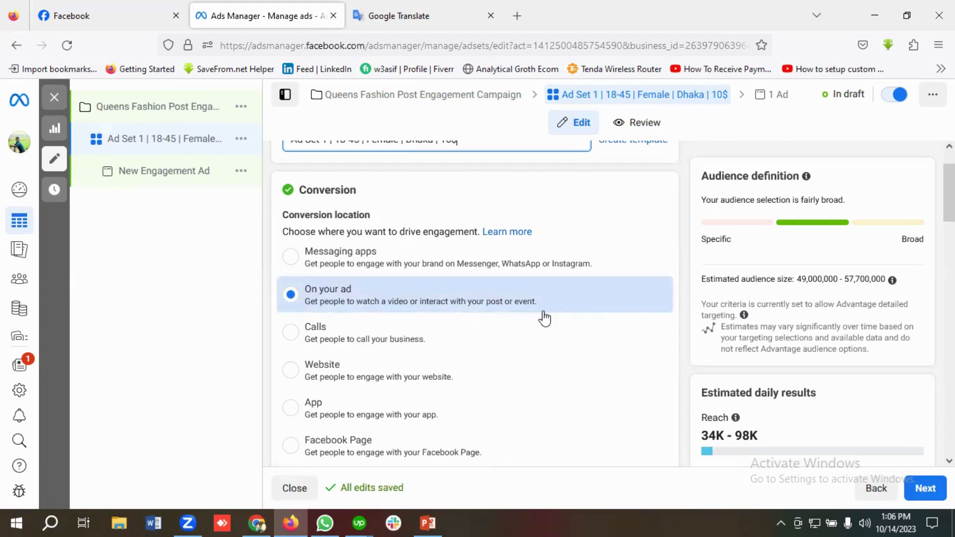
{"action": "scroll", "coordinate": [455, 315], "scroll_direction": "down", "scroll_amount": 1}
{"action": "scroll", "coordinate": [455, 315], "scroll_direction": "down", "scroll_amount": 3}
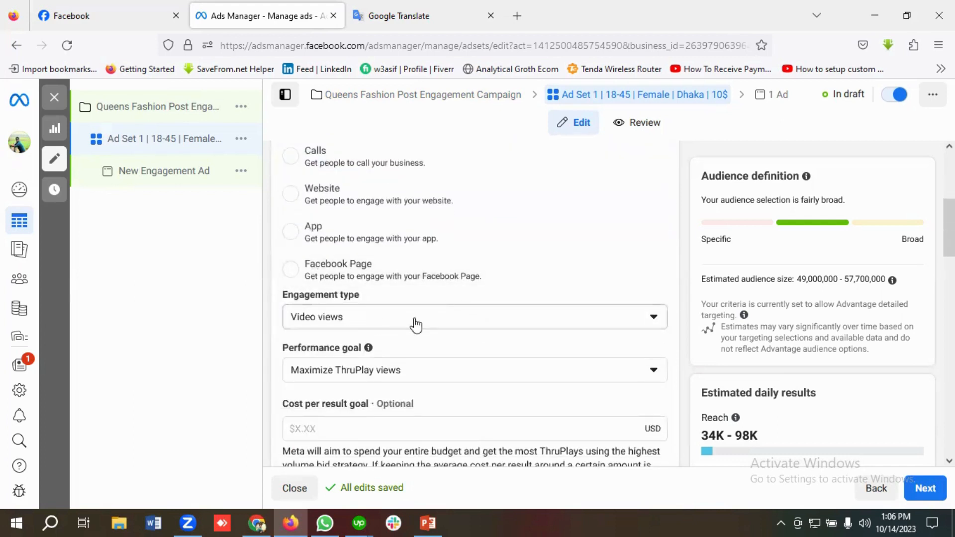
{"action": "left_click", "coordinate": [432, 318]}
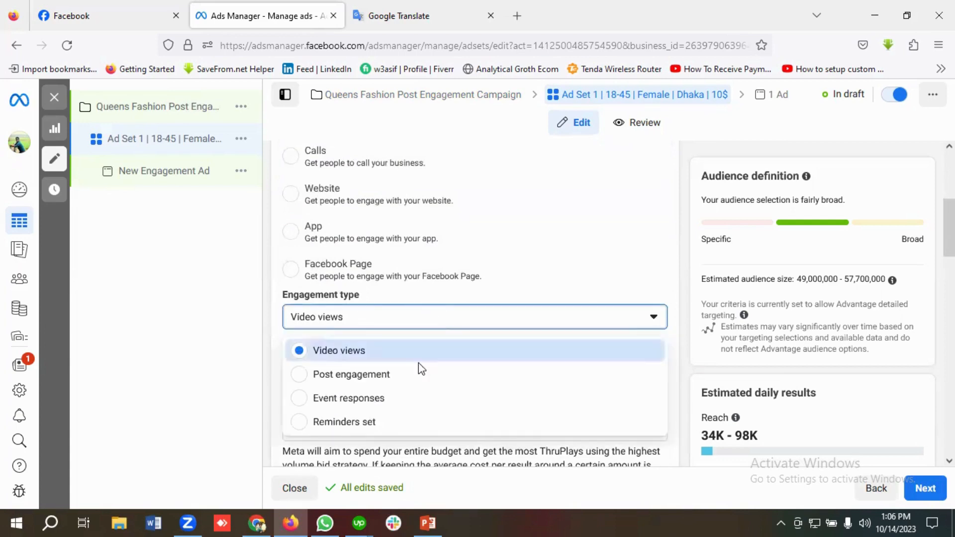
{"action": "left_click", "coordinate": [370, 381]}
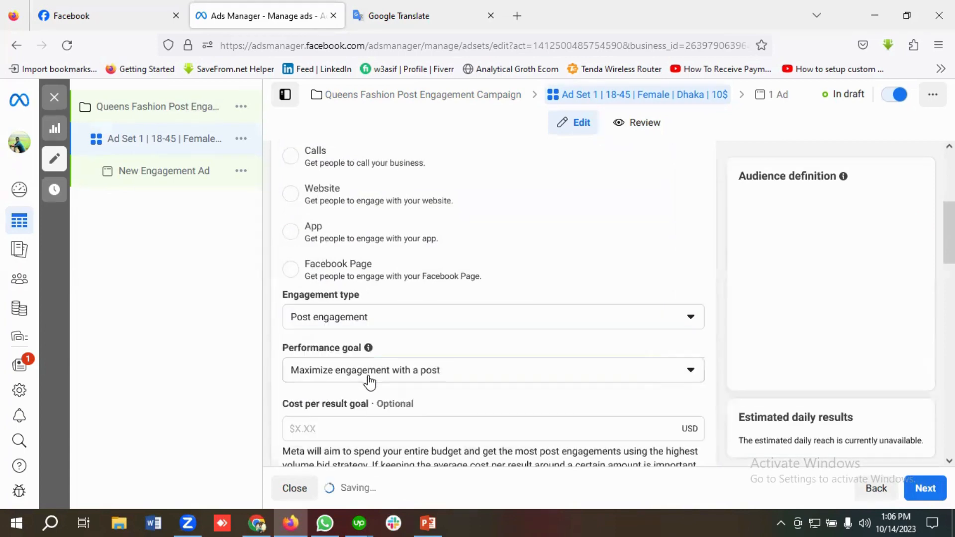
Keep "Maximize engagement with a post" as the ad set's performance goal.
{"action": "scroll", "coordinate": [475, 338], "scroll_direction": "up", "scroll_amount": 3}
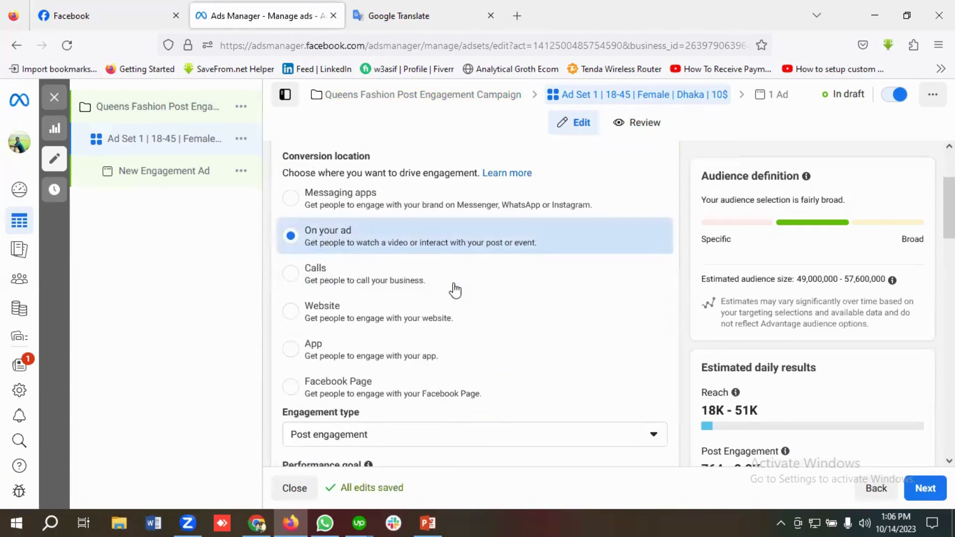
{"action": "scroll", "coordinate": [454, 289], "scroll_direction": "down", "scroll_amount": 4}
{"action": "scroll", "coordinate": [509, 309], "scroll_direction": "down", "scroll_amount": 1}
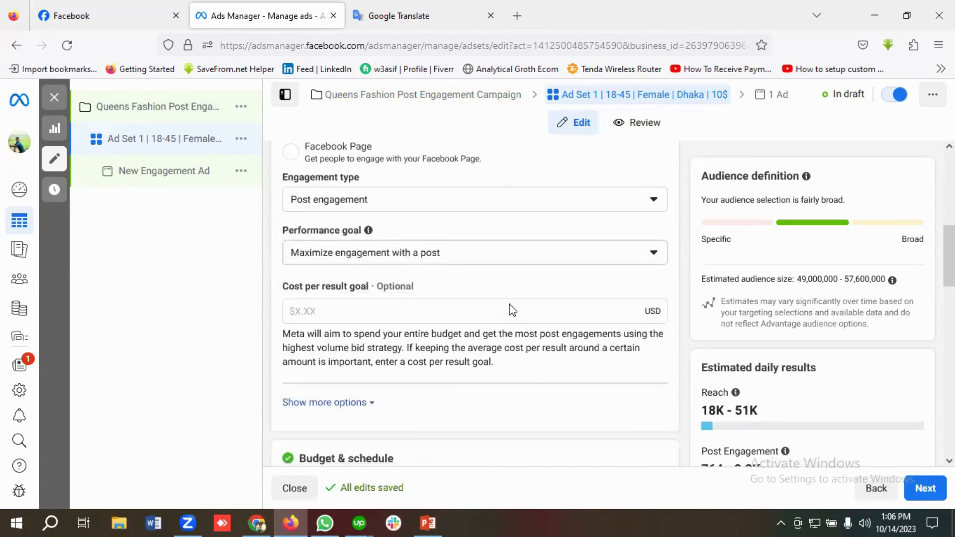
{"action": "left_click", "coordinate": [466, 256]}
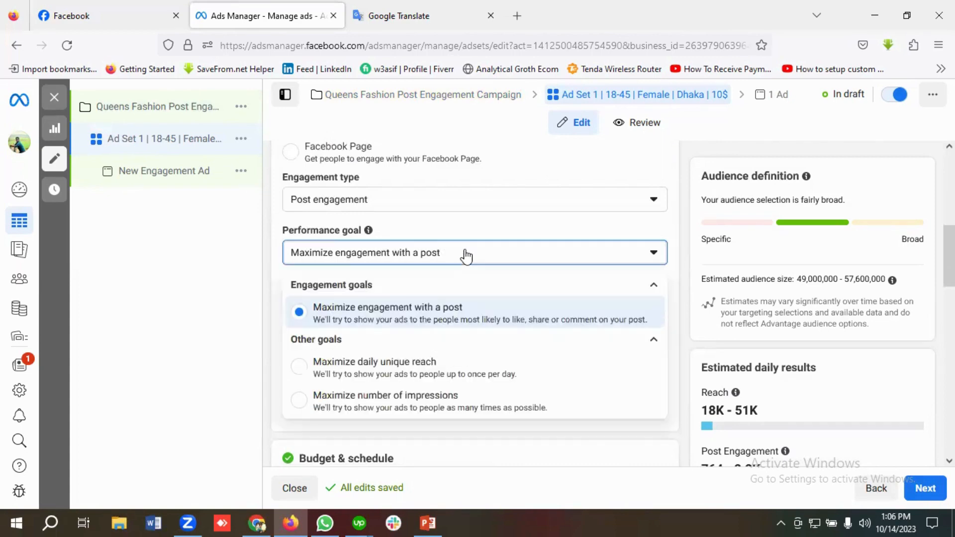
{"action": "left_click", "coordinate": [438, 322]}
Set the ad set's daily budget to $10.00, leaving the cost per result goal empty.
{"action": "scroll", "coordinate": [480, 274], "scroll_direction": "down", "scroll_amount": 1}
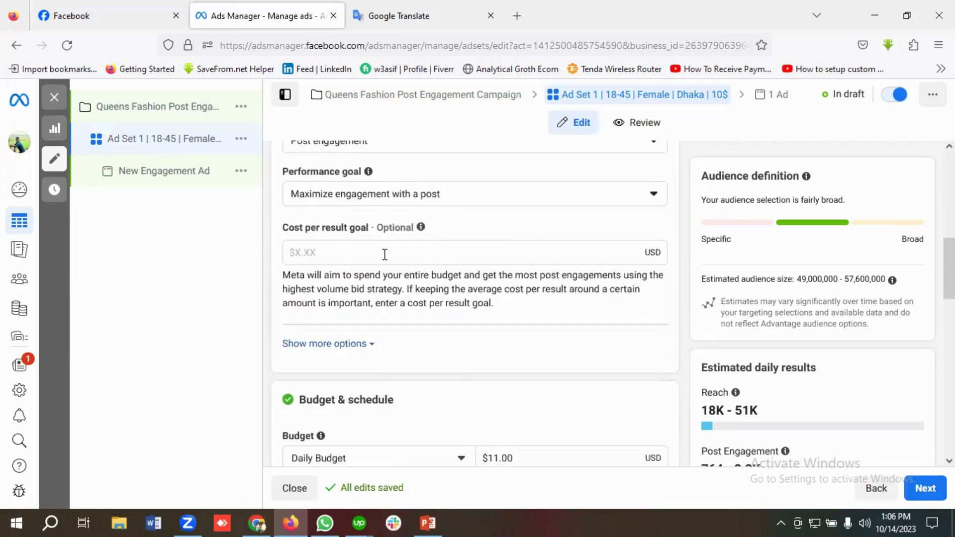
{"action": "scroll", "coordinate": [386, 256], "scroll_direction": "down", "scroll_amount": 3}
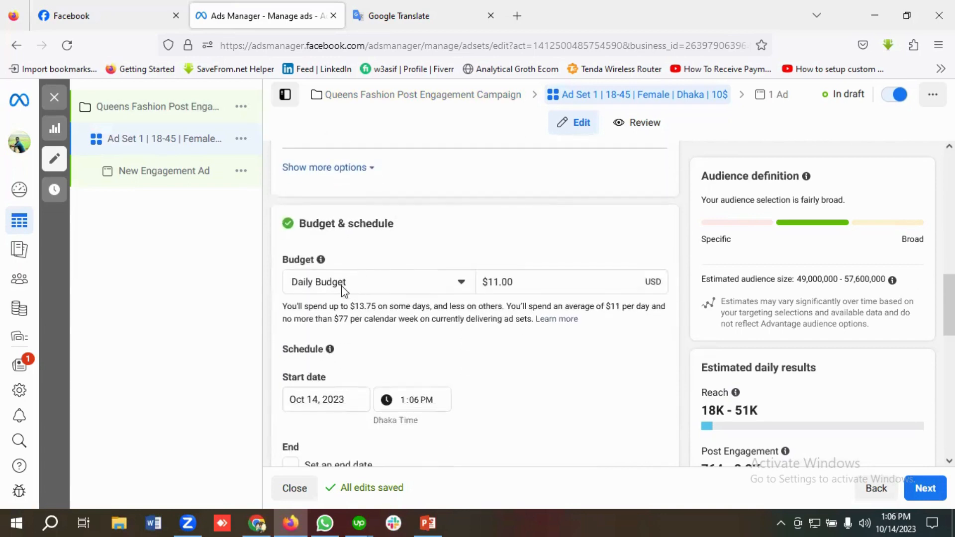
{"action": "left_click", "coordinate": [499, 281]}
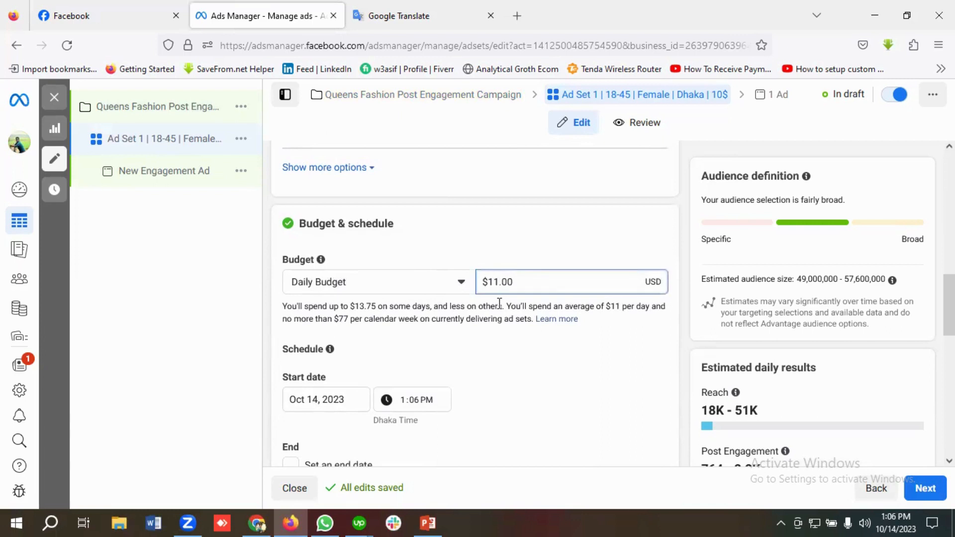
{"action": "key", "text": "BackSpace"}
{"action": "type", "text": "0"}
Enable an end date for the ad set schedule and set it to November 14, 2023.
{"action": "scroll", "coordinate": [455, 309], "scroll_direction": "down", "scroll_amount": 2}
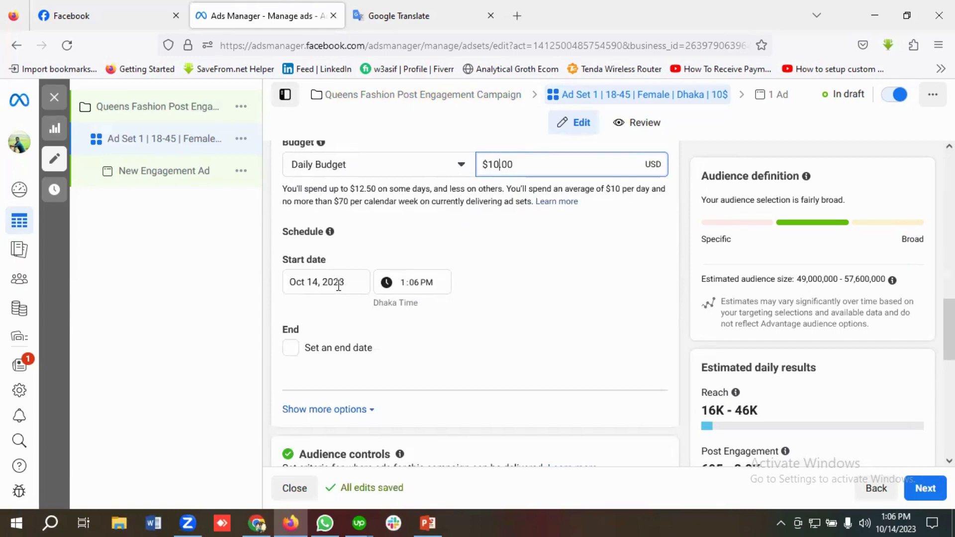
{"action": "scroll", "coordinate": [338, 285], "scroll_direction": "down", "scroll_amount": 1}
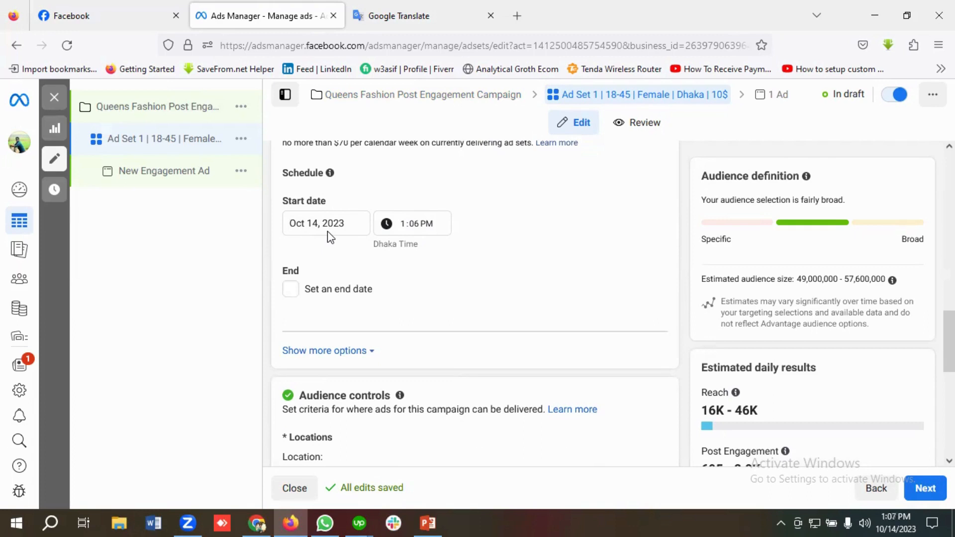
{"action": "left_click", "coordinate": [291, 291]}
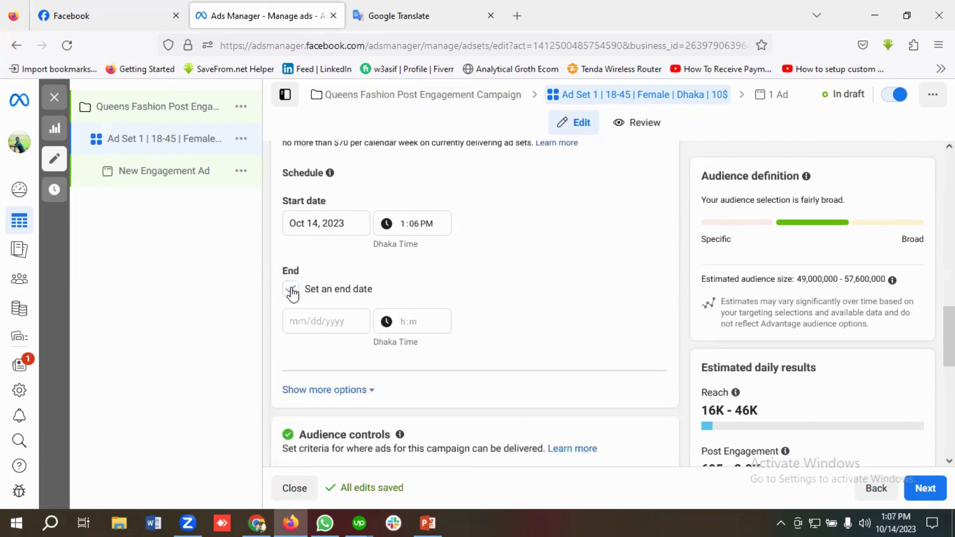
{"action": "left_click", "coordinate": [313, 322]}
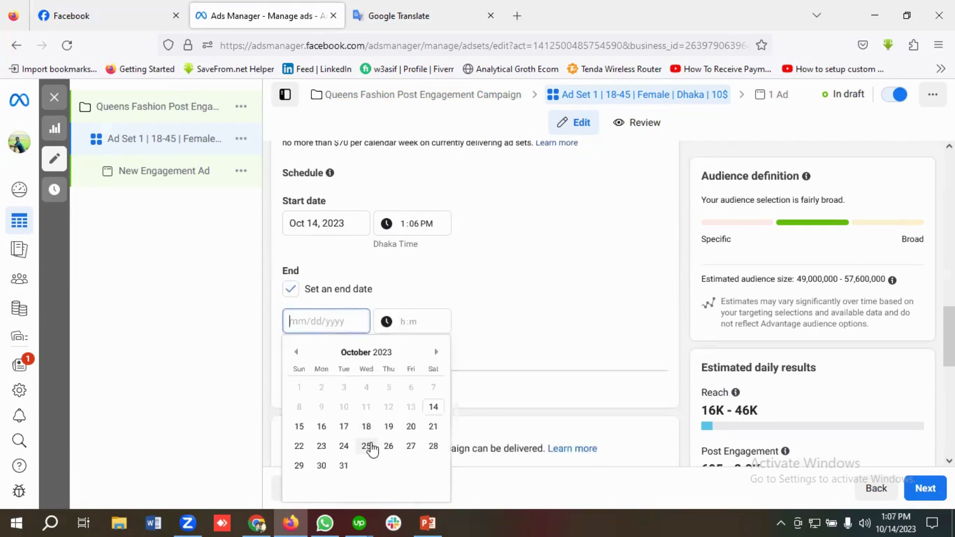
{"action": "left_click", "coordinate": [436, 352]}
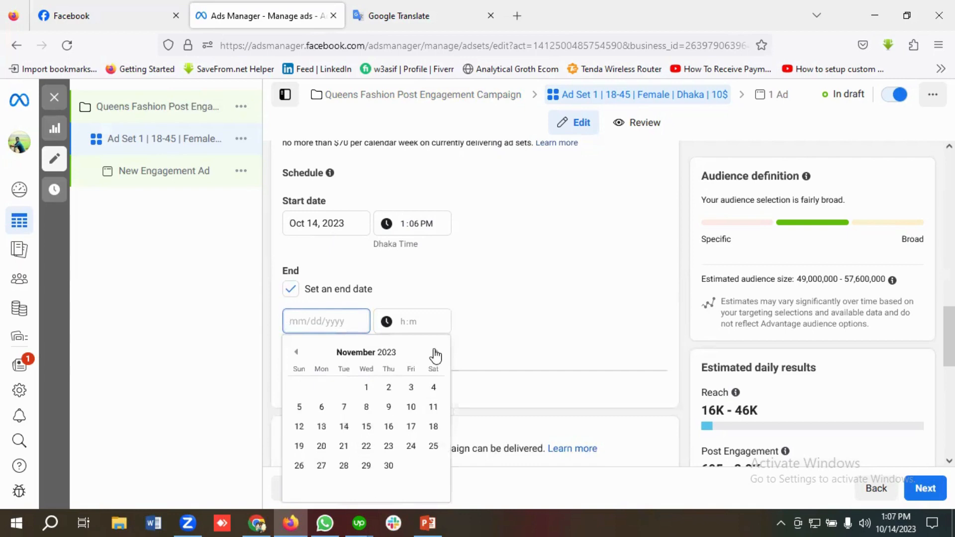
{"action": "left_click", "coordinate": [344, 426]}
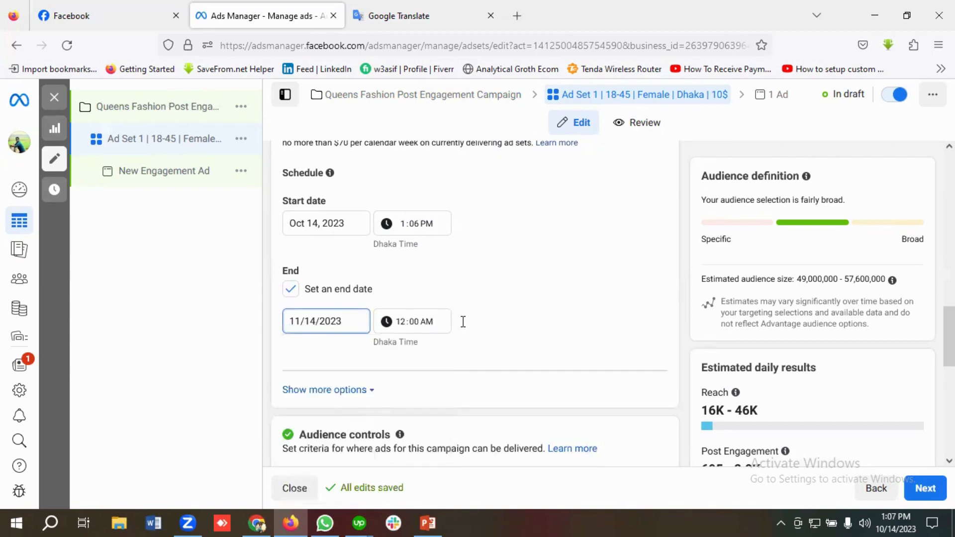
Replace the Bangladesh audience location with the city Dhaka, Dhaka Division, as in the notes, and limit it to the current city only.
{"action": "scroll", "coordinate": [462, 321], "scroll_direction": "down", "scroll_amount": 5}
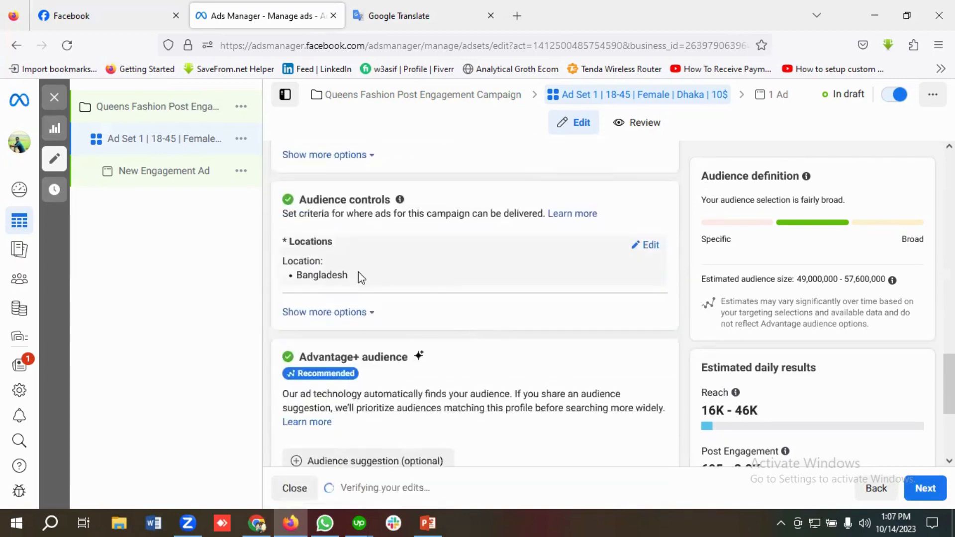
{"action": "left_click", "coordinate": [649, 244]}
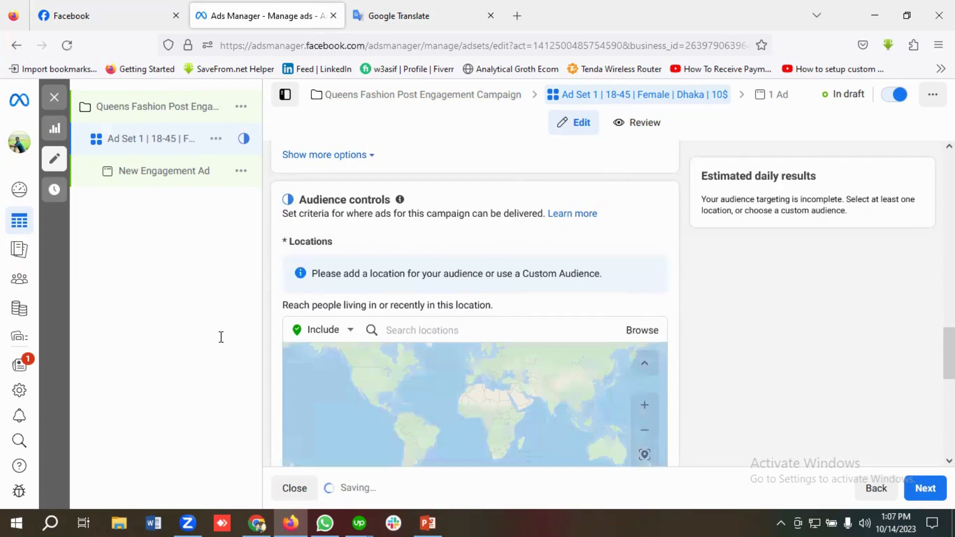
{"action": "key", "text": "ctrl+Tab"}
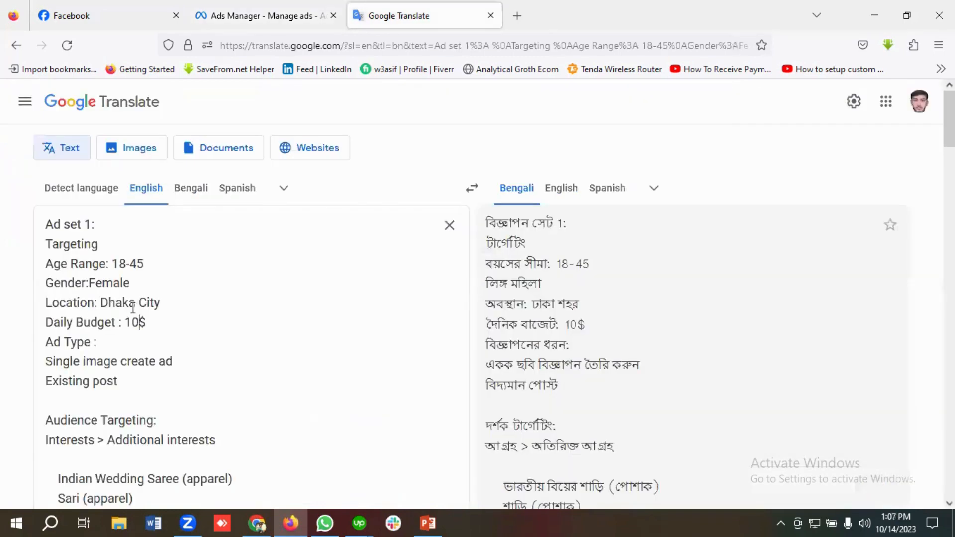
{"action": "left_click", "coordinate": [243, 16]}
{"action": "left_click", "coordinate": [411, 331]}
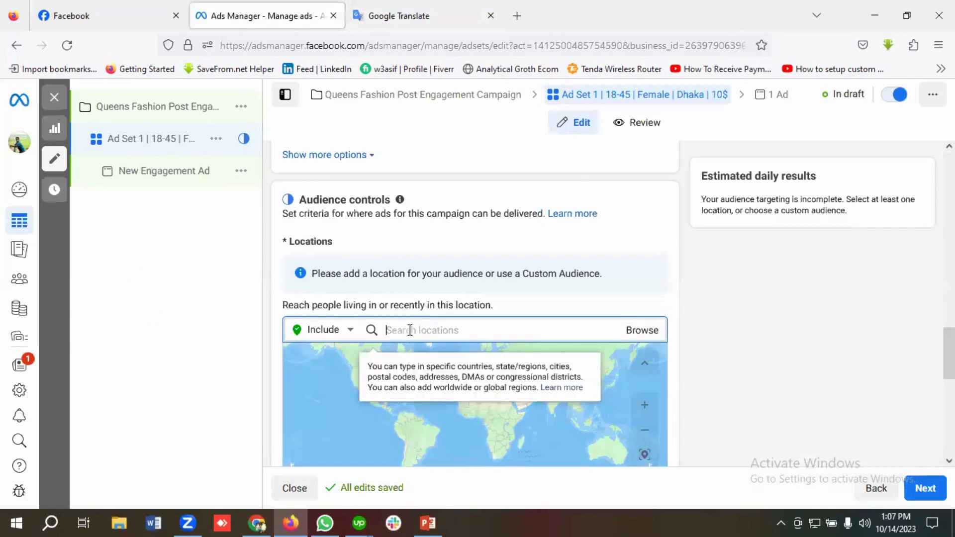
{"action": "type", "text": "Dhaka"}
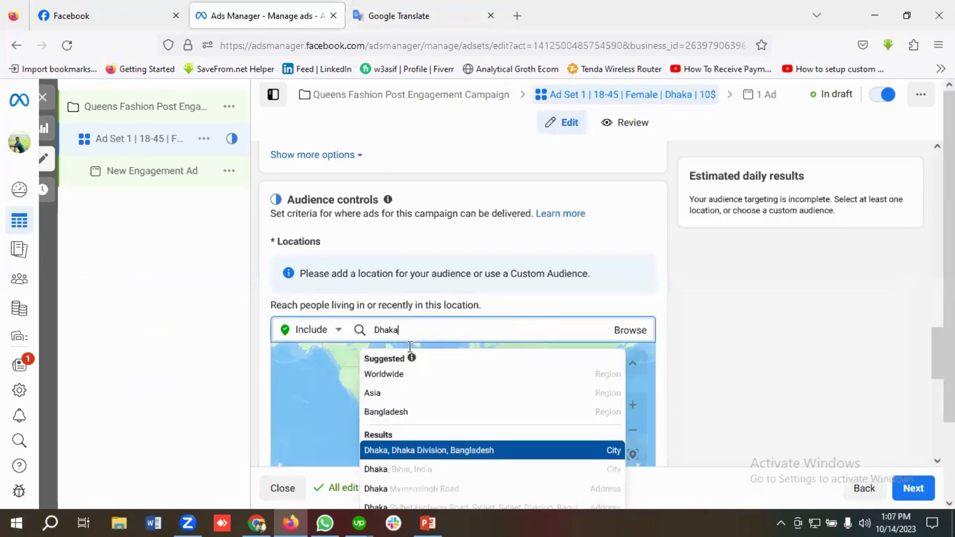
{"action": "left_click", "coordinate": [397, 456]}
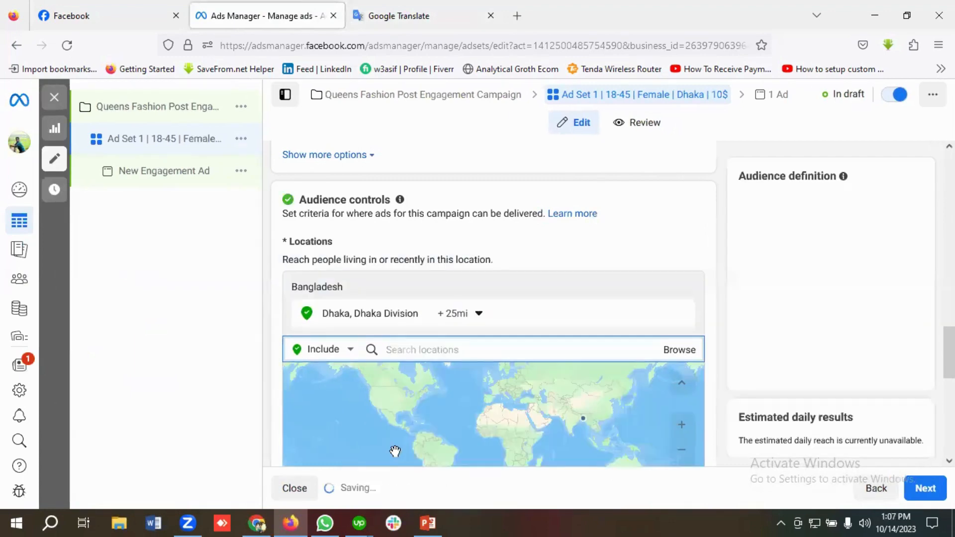
{"action": "left_click", "coordinate": [470, 322]}
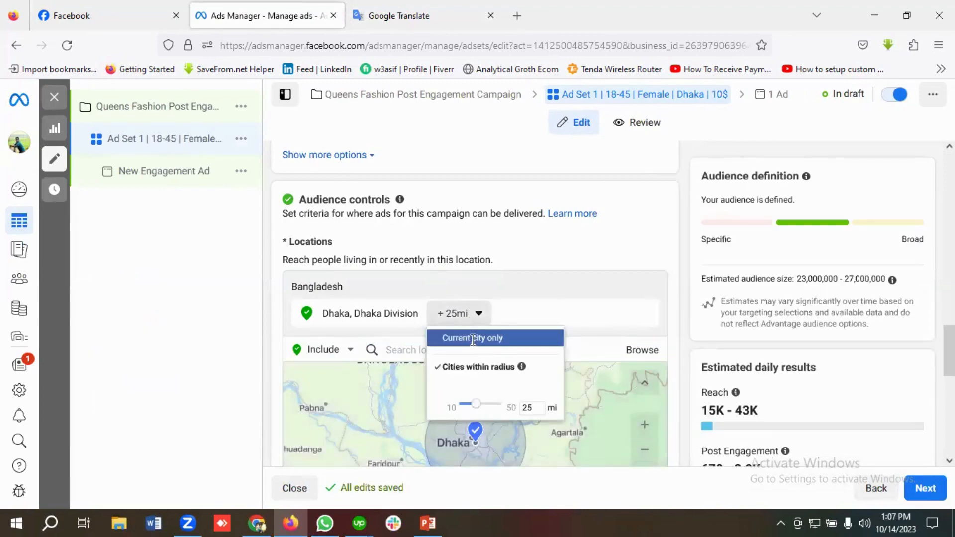
{"action": "left_click", "coordinate": [472, 339]}
Switch the ad set from Advantage+ audience to the original audience options and confirm using the original audience.
{"action": "scroll", "coordinate": [269, 339], "scroll_direction": "down", "scroll_amount": 3}
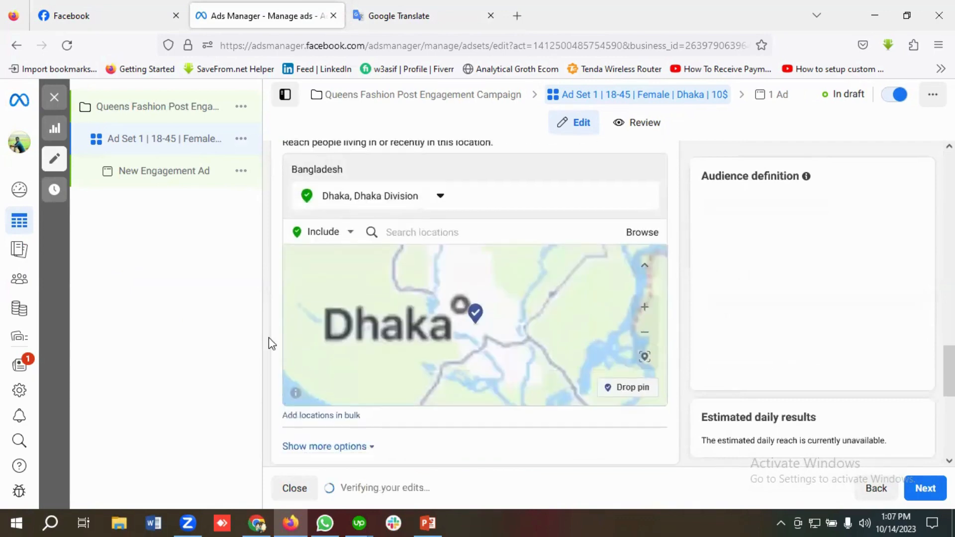
{"action": "scroll", "coordinate": [268, 337], "scroll_direction": "down", "scroll_amount": 3}
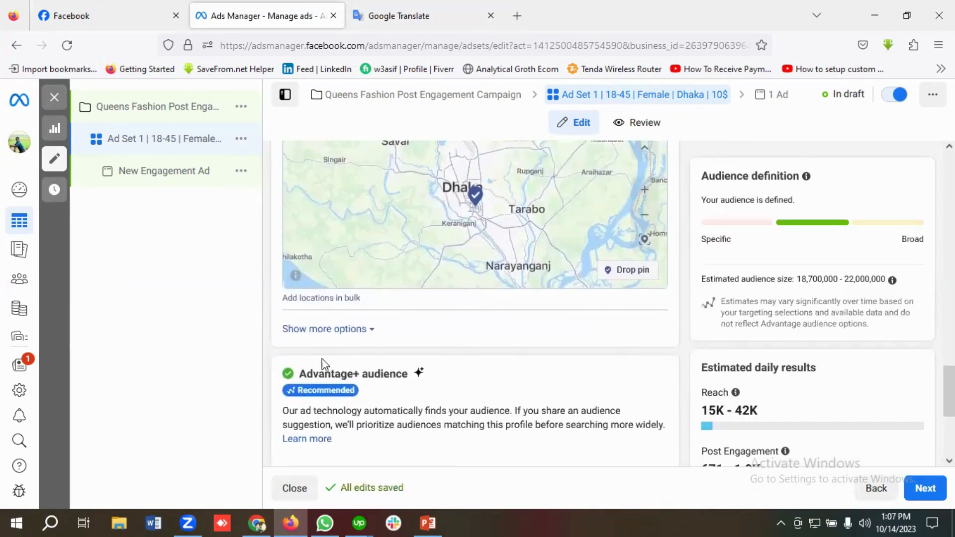
{"action": "scroll", "coordinate": [321, 358], "scroll_direction": "down", "scroll_amount": 3}
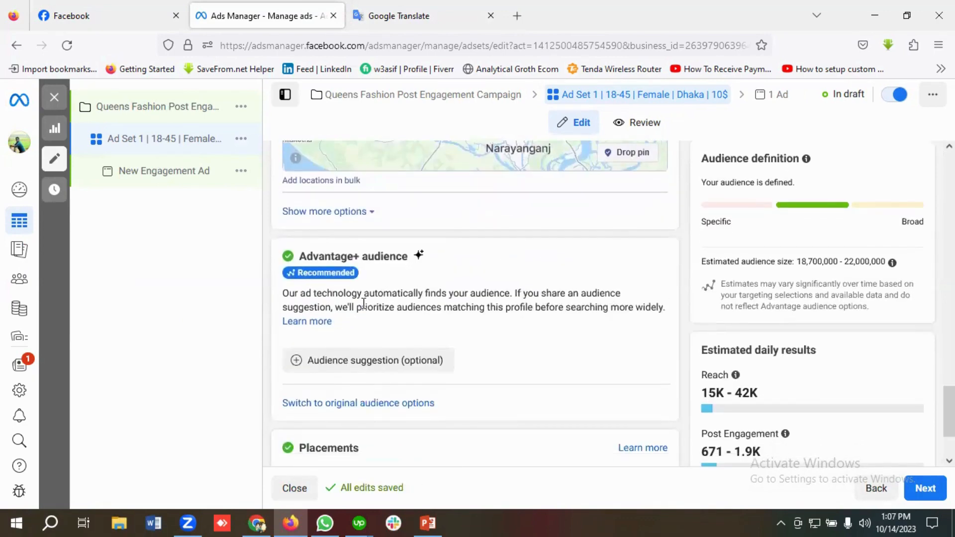
{"action": "scroll", "coordinate": [364, 304], "scroll_direction": "down", "scroll_amount": 2}
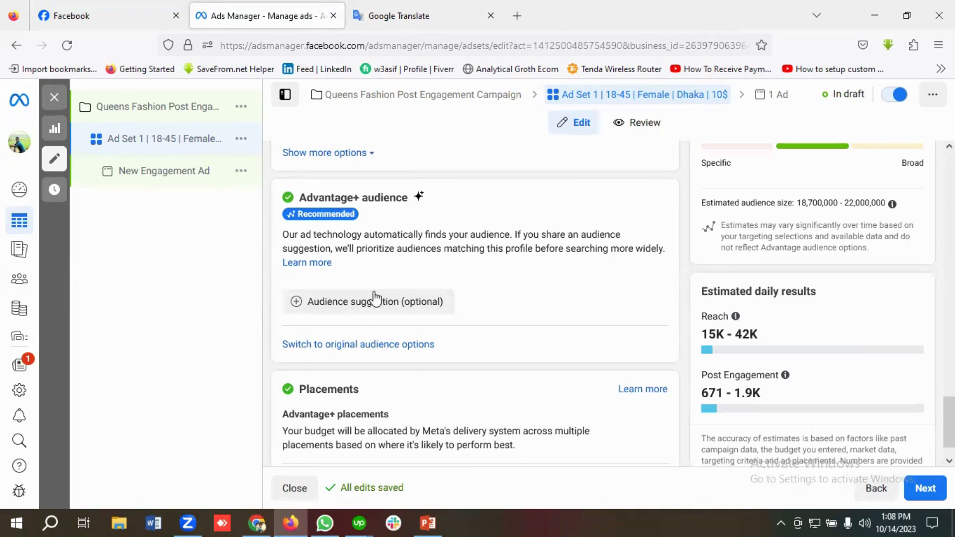
{"action": "left_click", "coordinate": [343, 348]}
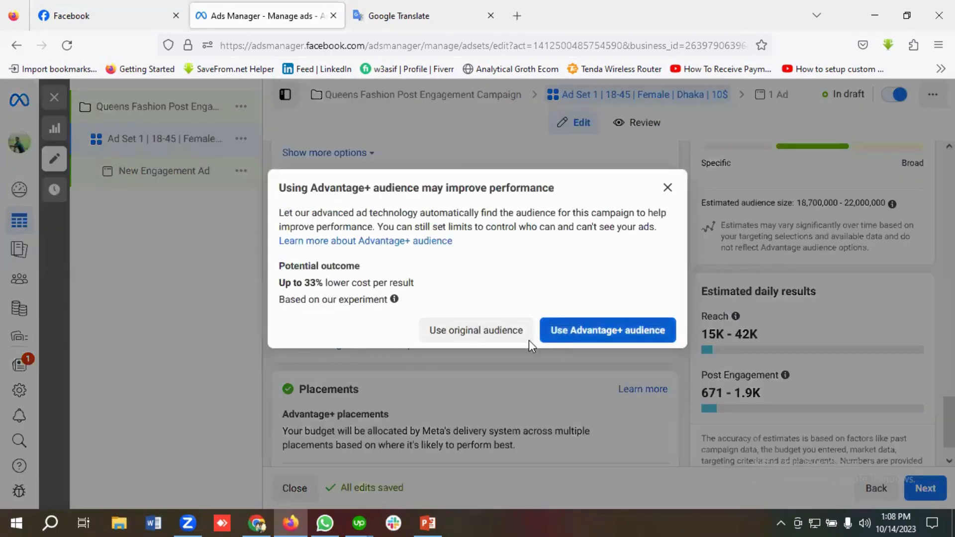
{"action": "left_click", "coordinate": [468, 338]}
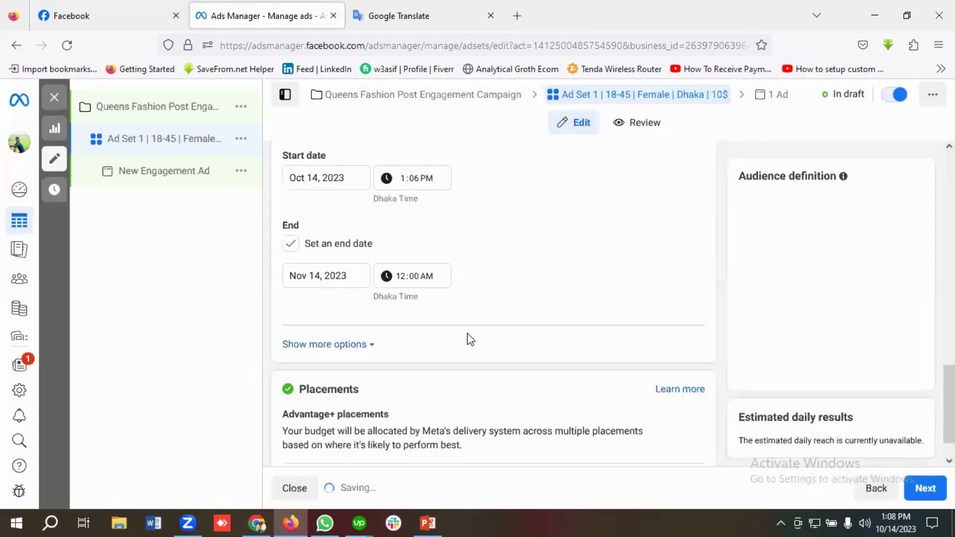
Set the audience age range to 18–45, following the ad set 1 notes.
{"action": "scroll", "coordinate": [418, 341], "scroll_direction": "down", "scroll_amount": 5}
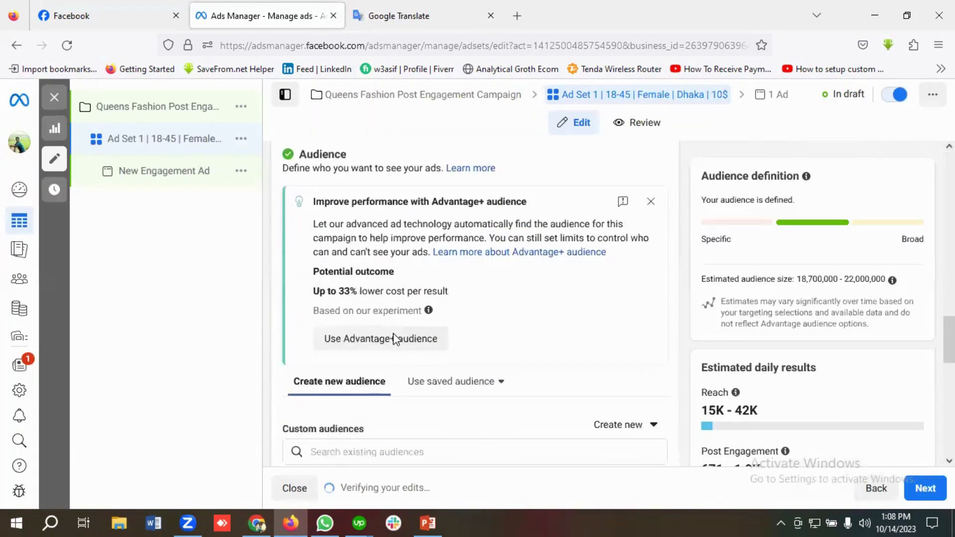
{"action": "scroll", "coordinate": [396, 343], "scroll_direction": "down", "scroll_amount": 5}
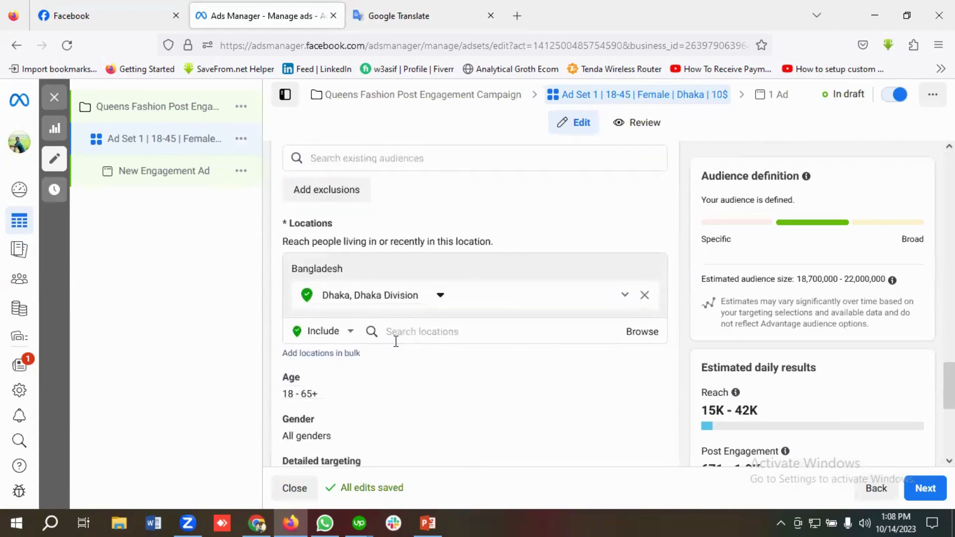
{"action": "scroll", "coordinate": [389, 341], "scroll_direction": "down", "scroll_amount": 2}
{"action": "mouse_move", "coordinate": [312, 275]}
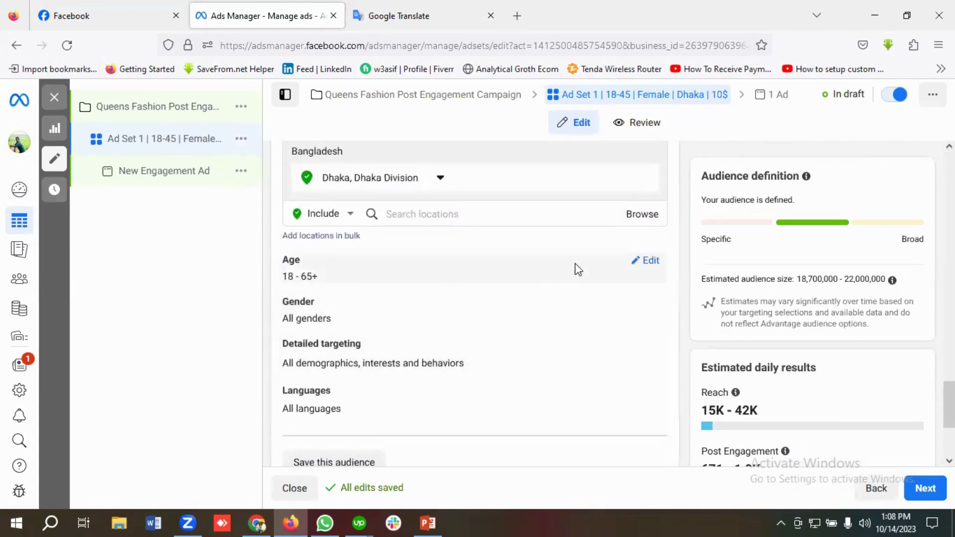
{"action": "left_click", "coordinate": [648, 261]}
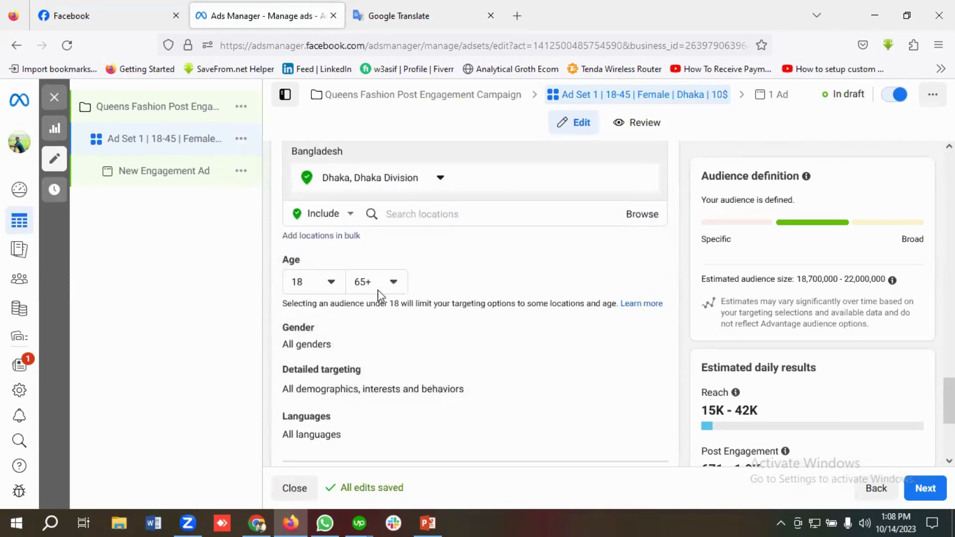
{"action": "left_click", "coordinate": [398, 16]}
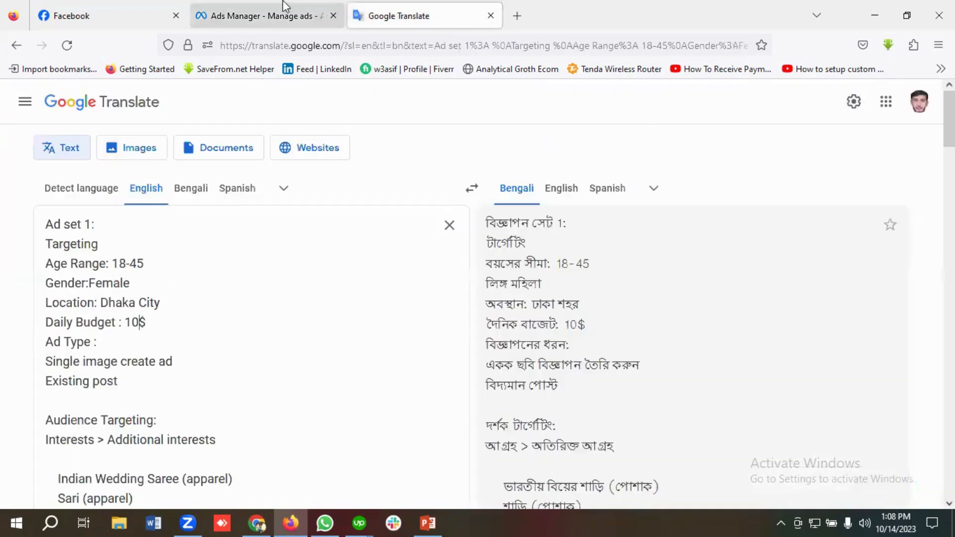
{"action": "left_click", "coordinate": [285, 8]}
{"action": "left_click", "coordinate": [393, 283]}
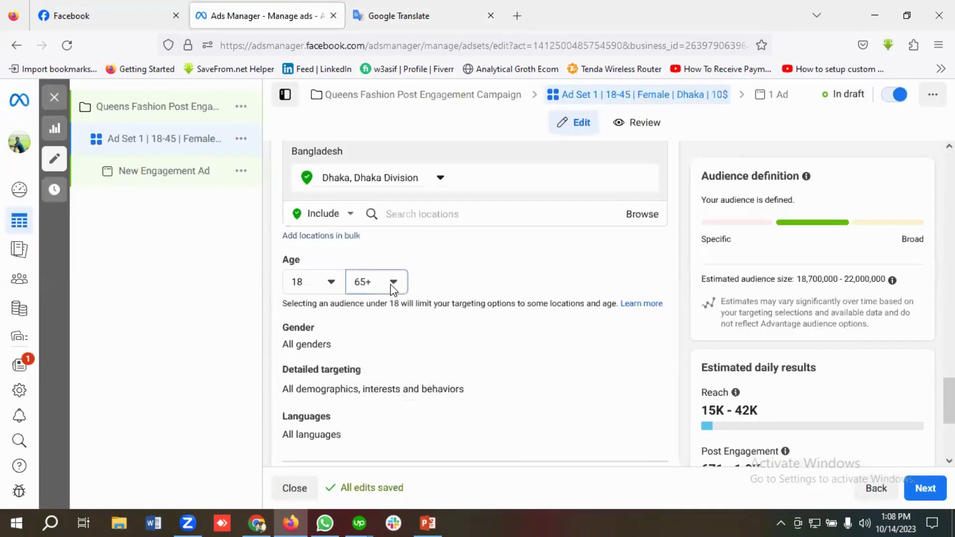
{"action": "scroll", "coordinate": [408, 416], "scroll_direction": "up", "scroll_amount": 2}
{"action": "scroll", "coordinate": [407, 415], "scroll_direction": "up", "scroll_amount": 3}
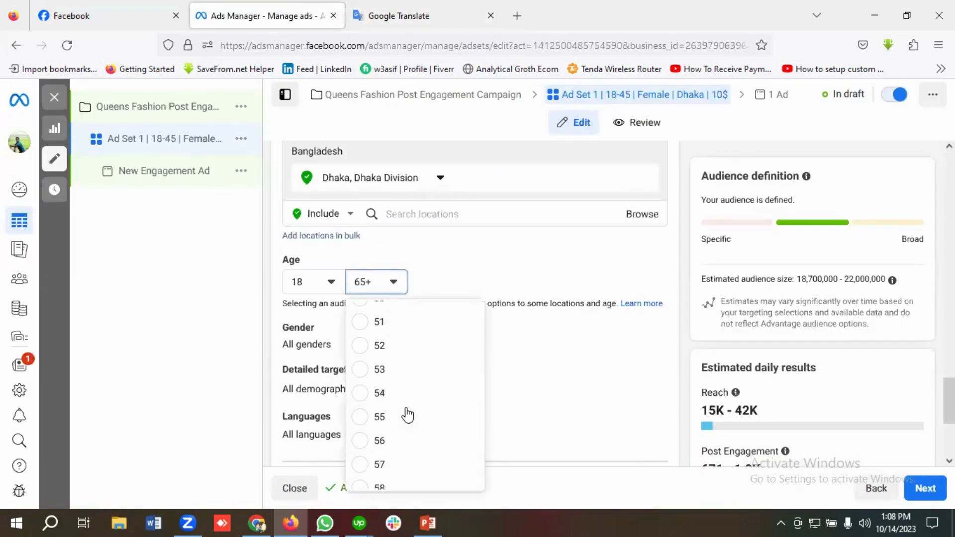
{"action": "scroll", "coordinate": [398, 401], "scroll_direction": "up", "scroll_amount": 3}
{"action": "scroll", "coordinate": [392, 393], "scroll_direction": "up", "scroll_amount": 3}
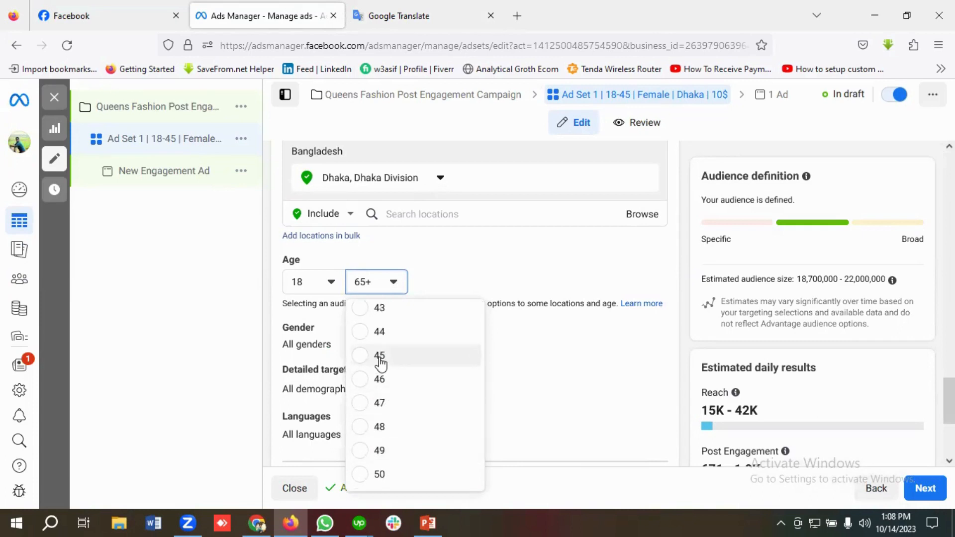
{"action": "left_click", "coordinate": [380, 362]}
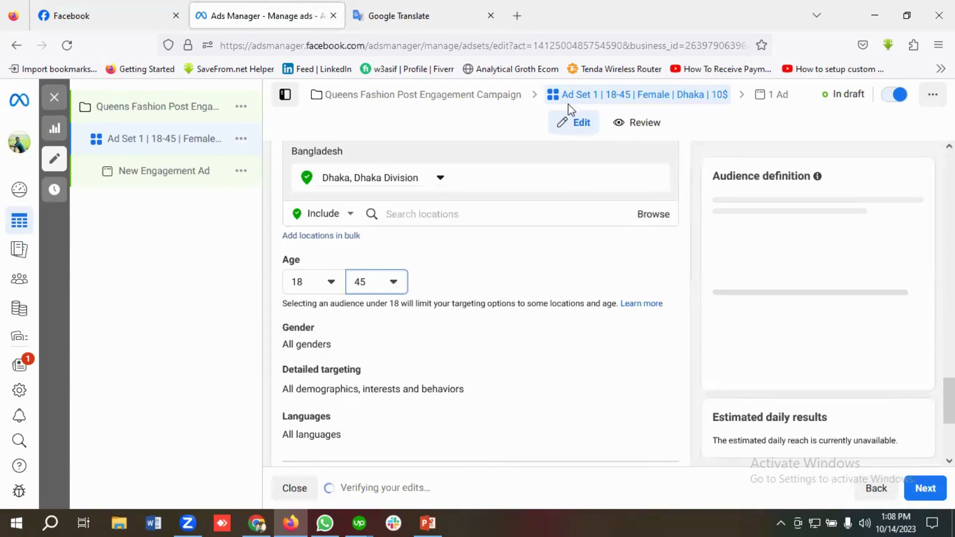
Restrict the ad set audience's gender to Women, following the ad set 1 notes.
{"action": "left_click", "coordinate": [383, 15]}
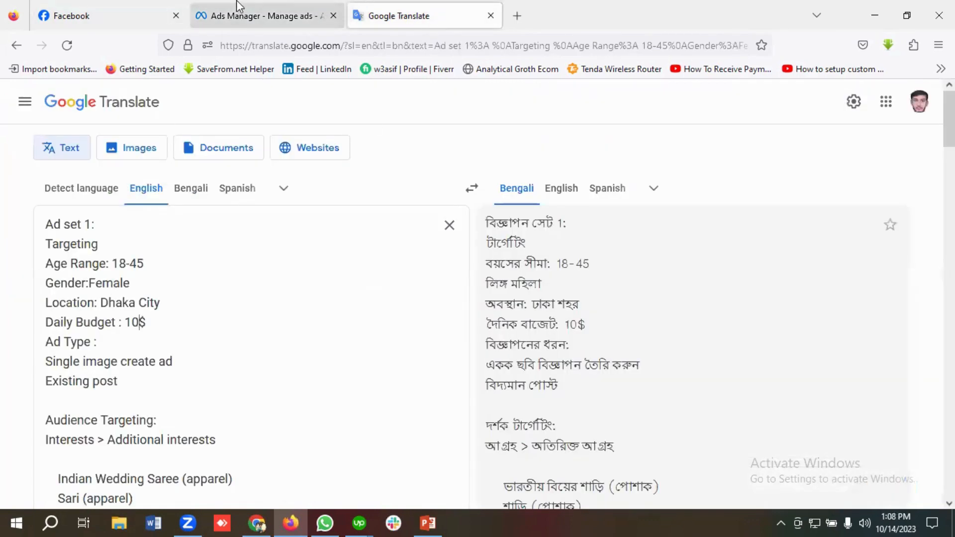
{"action": "left_click", "coordinate": [268, 16]}
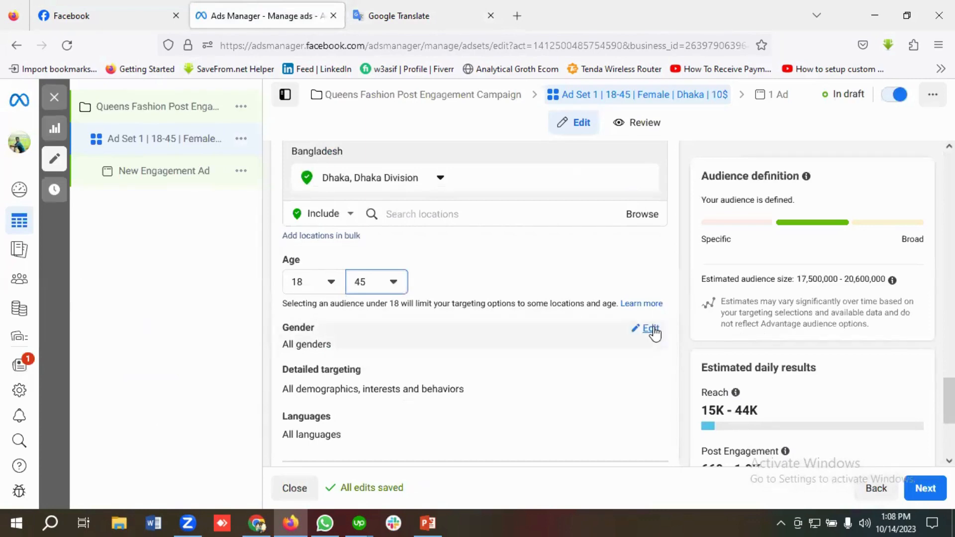
{"action": "left_click", "coordinate": [650, 329]}
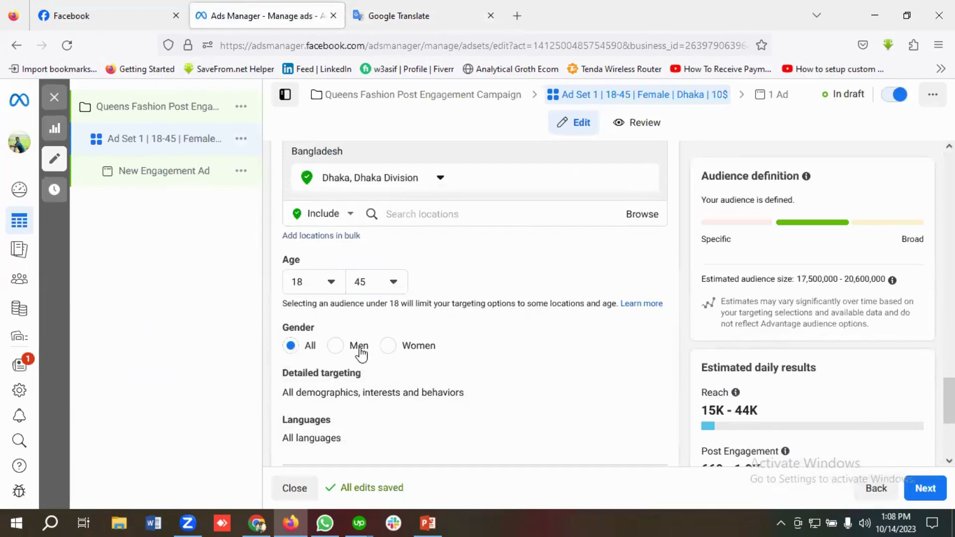
{"action": "scroll", "coordinate": [489, 370], "scroll_direction": "down", "scroll_amount": 1}
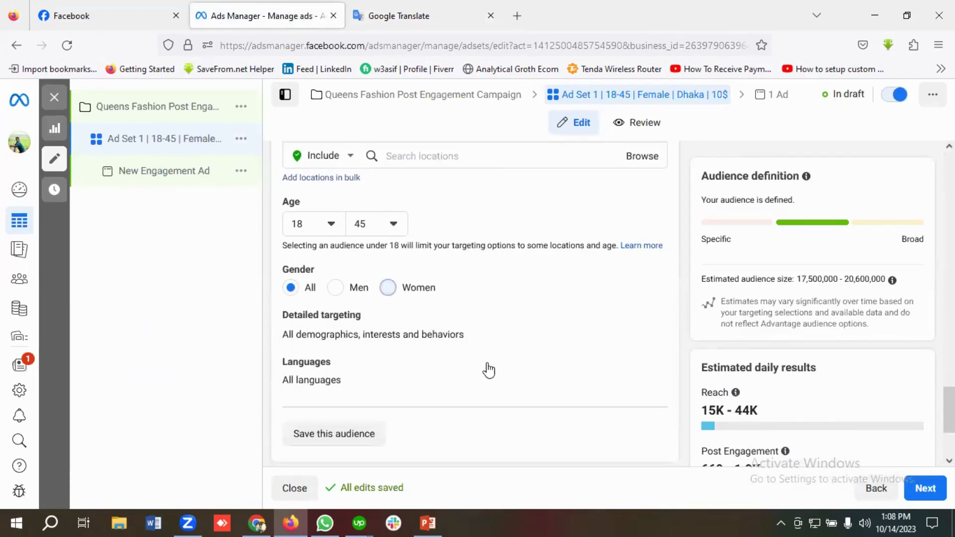
{"action": "left_click", "coordinate": [388, 287]}
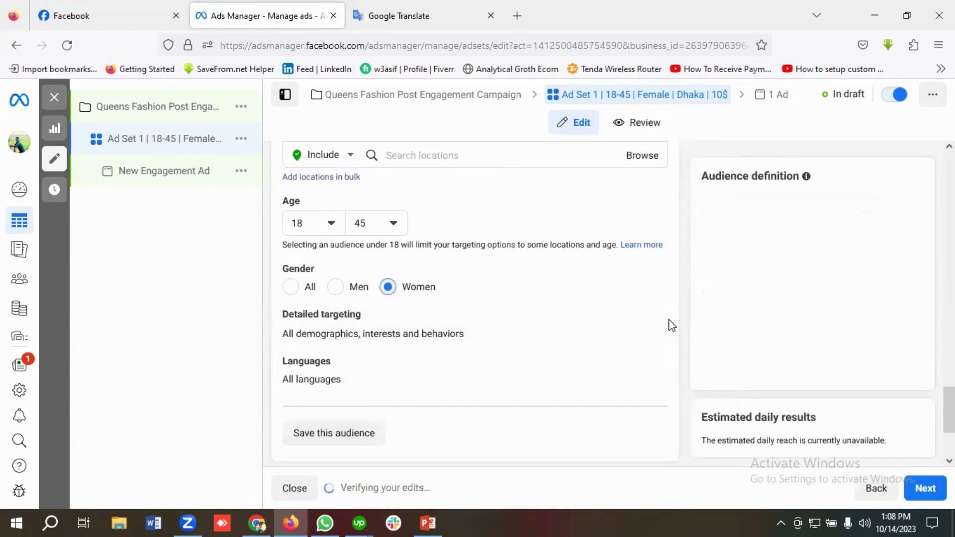
Add the interest Indian Wedding Saree (apparel) to detailed targeting, copying its name from the audience targeting notes.
{"action": "left_click", "coordinate": [649, 318]}
{"action": "left_click", "coordinate": [370, 353]}
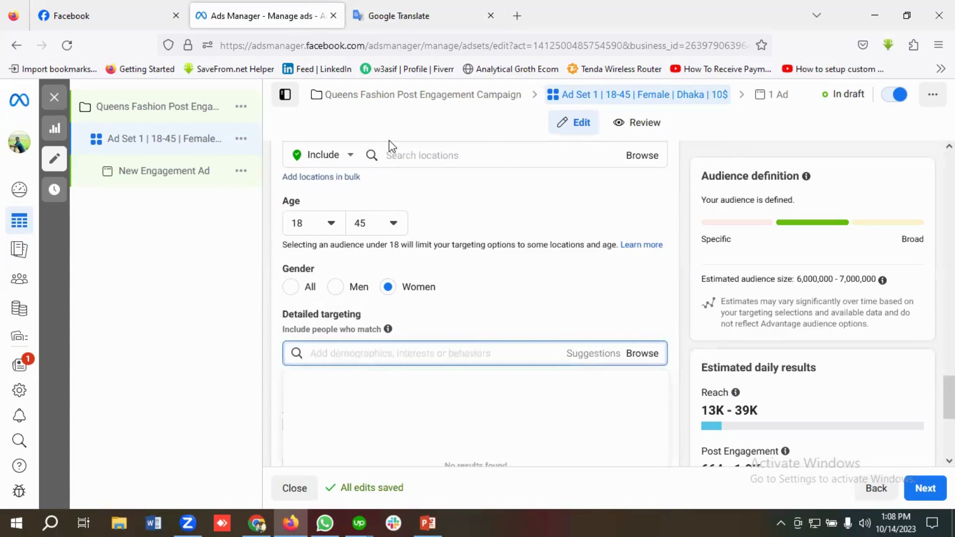
{"action": "left_click", "coordinate": [387, 8]}
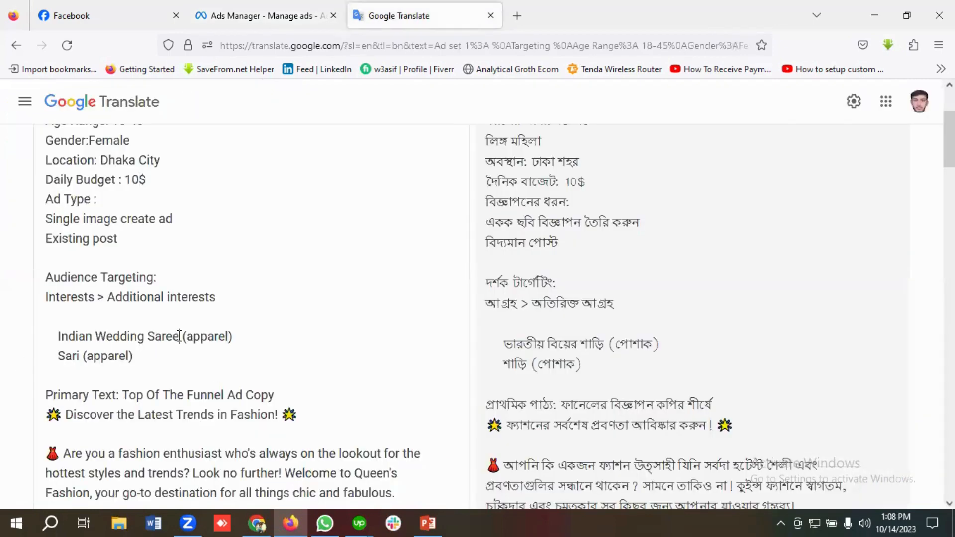
{"action": "left_click_drag", "start_coordinate": [179, 336], "coordinate": [45, 337]}
{"action": "right_click", "coordinate": [103, 335]}
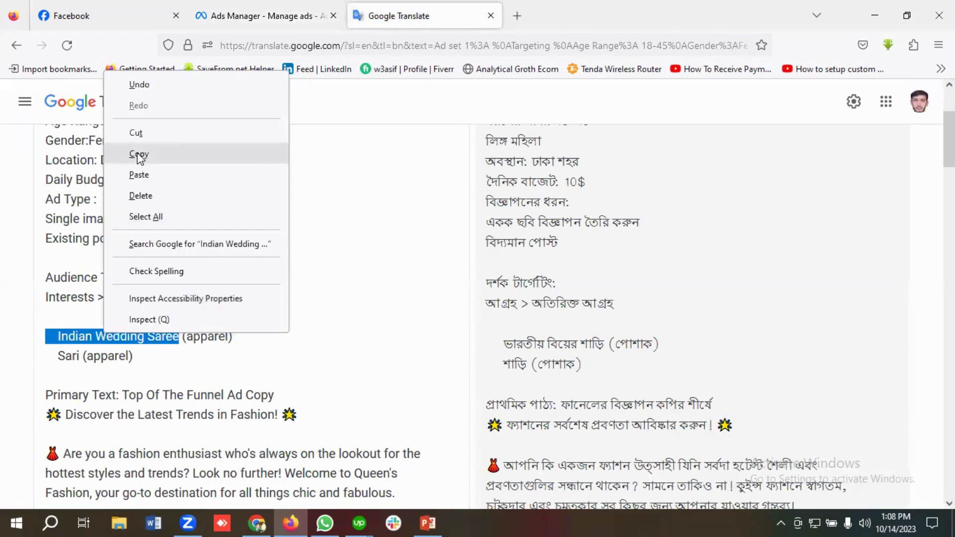
{"action": "left_click", "coordinate": [139, 155]}
{"action": "left_click", "coordinate": [263, 15]}
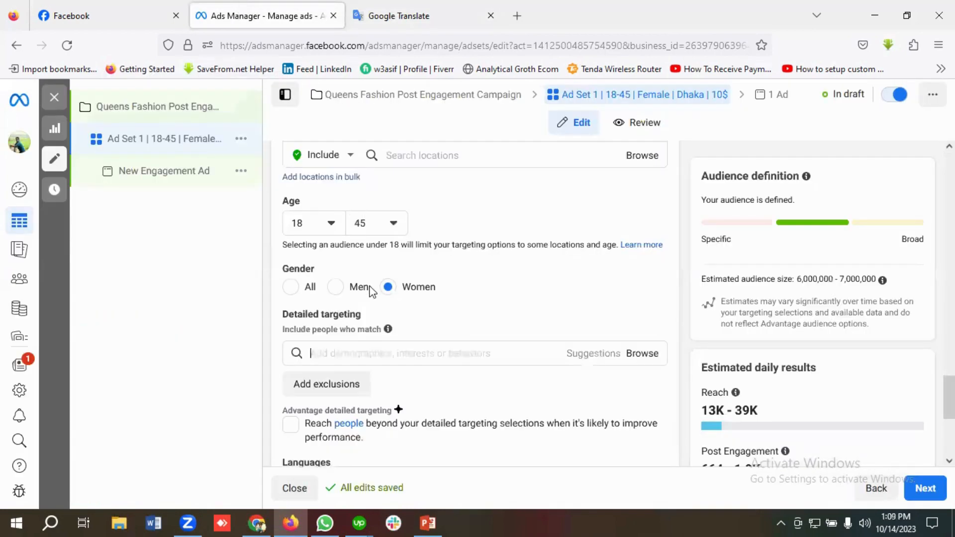
{"action": "left_click", "coordinate": [328, 350]}
{"action": "key", "text": "ctrl+v"}
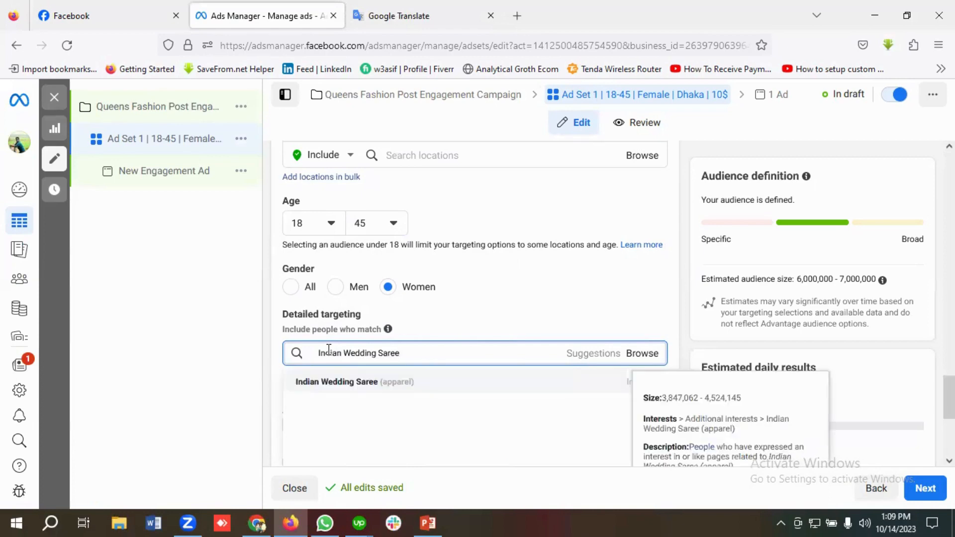
{"action": "left_click", "coordinate": [344, 383]}
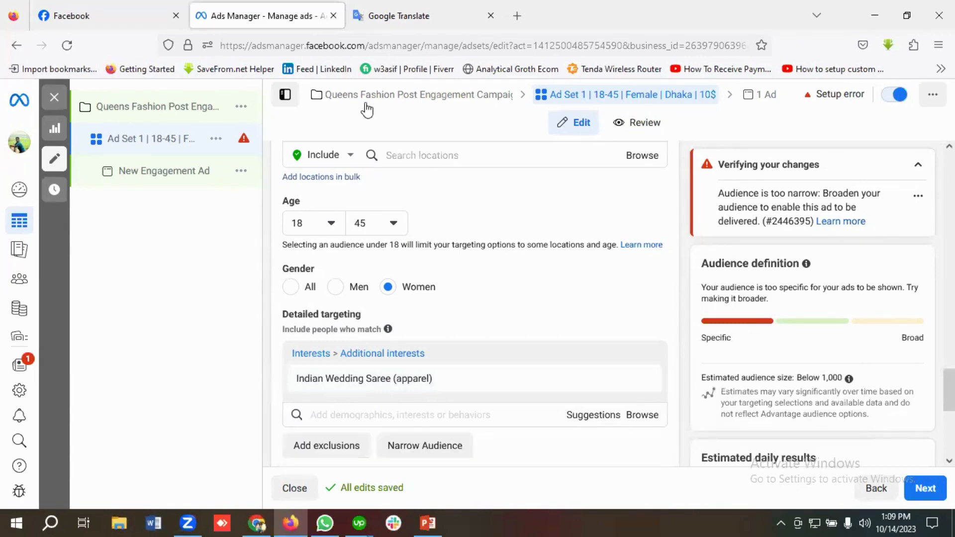
Copy Sari from the notes and add the interest Sari (apparel) to detailed targeting.
{"action": "key", "text": "ctrl+Tab"}
{"action": "double_click", "coordinate": [70, 356]}
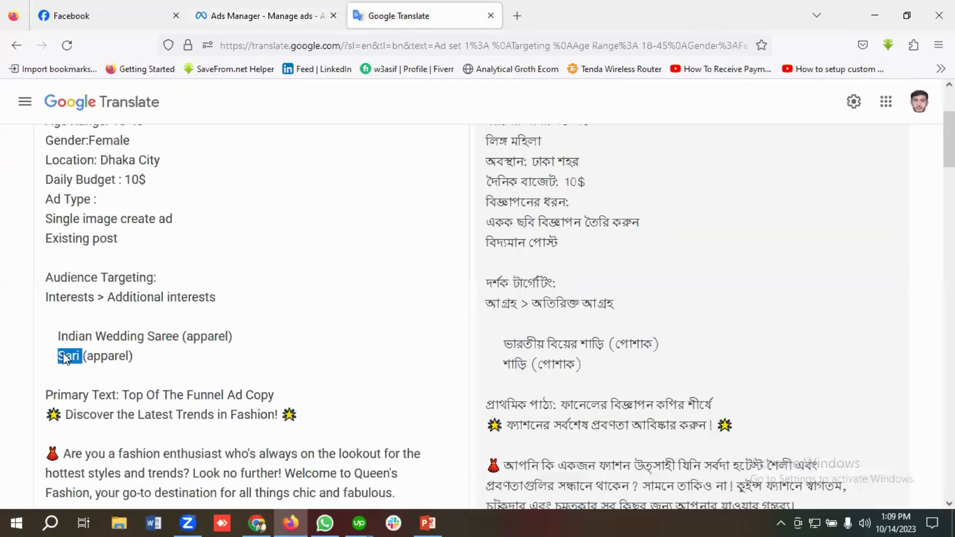
{"action": "right_click", "coordinate": [67, 353]}
{"action": "left_click", "coordinate": [100, 173]}
{"action": "left_click", "coordinate": [251, 14]}
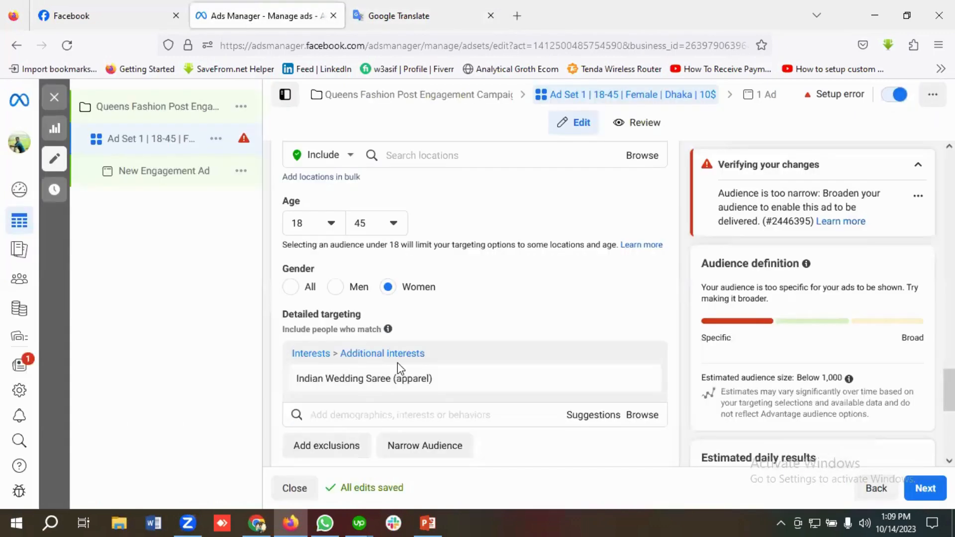
{"action": "left_click", "coordinate": [343, 415]}
{"action": "key", "text": "ctrl+v"}
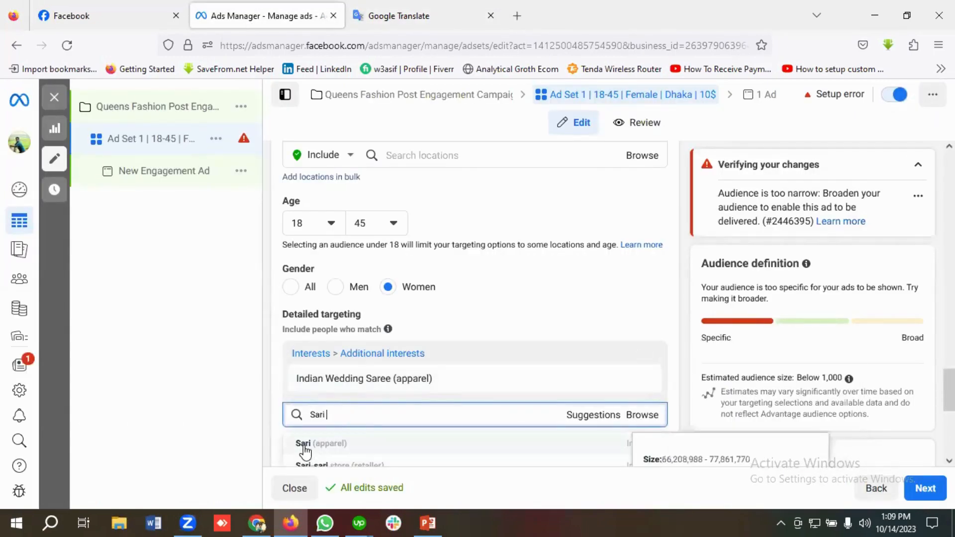
{"action": "left_click", "coordinate": [304, 445]}
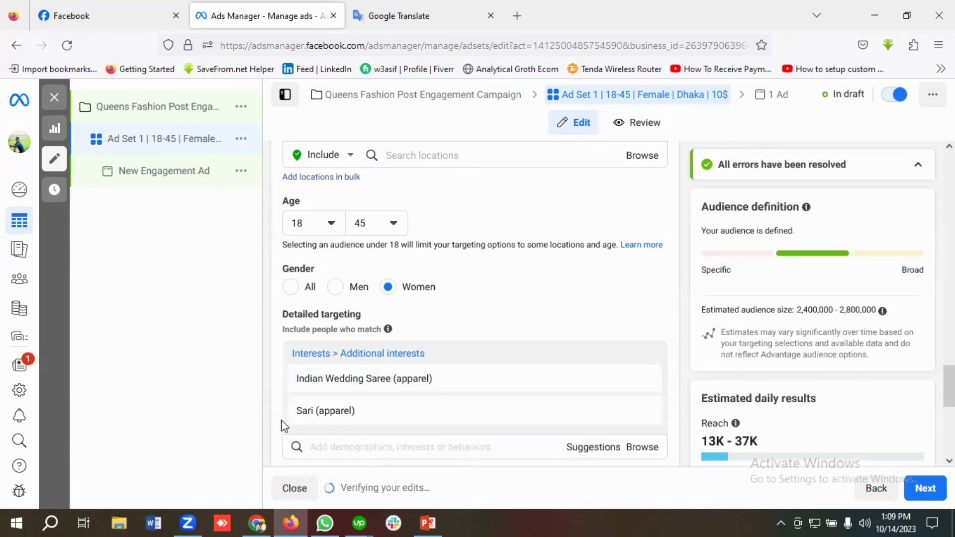
Switch the ad set from Advantage+ placements to manual placements.
{"action": "scroll", "coordinate": [388, 403], "scroll_direction": "down", "scroll_amount": 1}
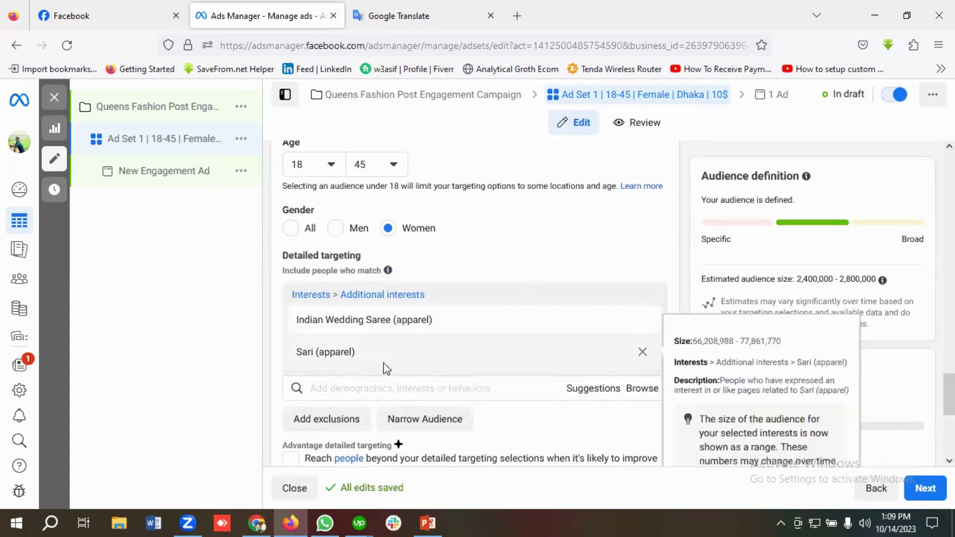
{"action": "scroll", "coordinate": [387, 368], "scroll_direction": "down", "scroll_amount": 3}
{"action": "scroll", "coordinate": [402, 381], "scroll_direction": "down", "scroll_amount": 2}
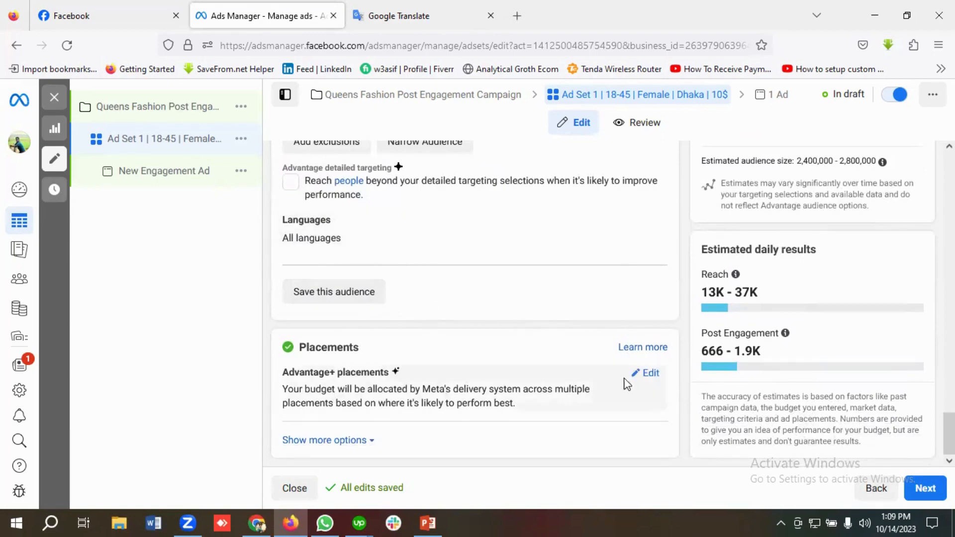
{"action": "left_click", "coordinate": [651, 374]}
{"action": "scroll", "coordinate": [463, 386], "scroll_direction": "down", "scroll_amount": 1}
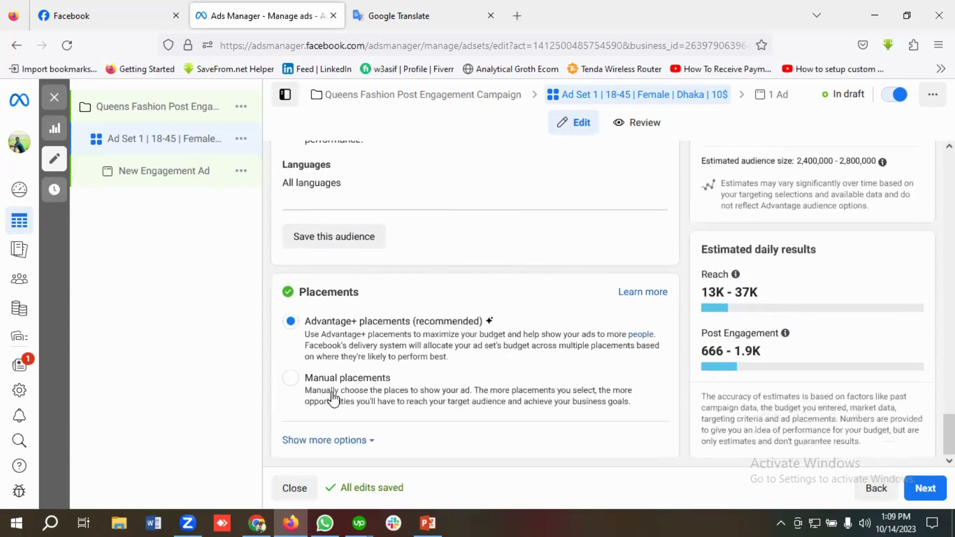
{"action": "left_click", "coordinate": [292, 378]}
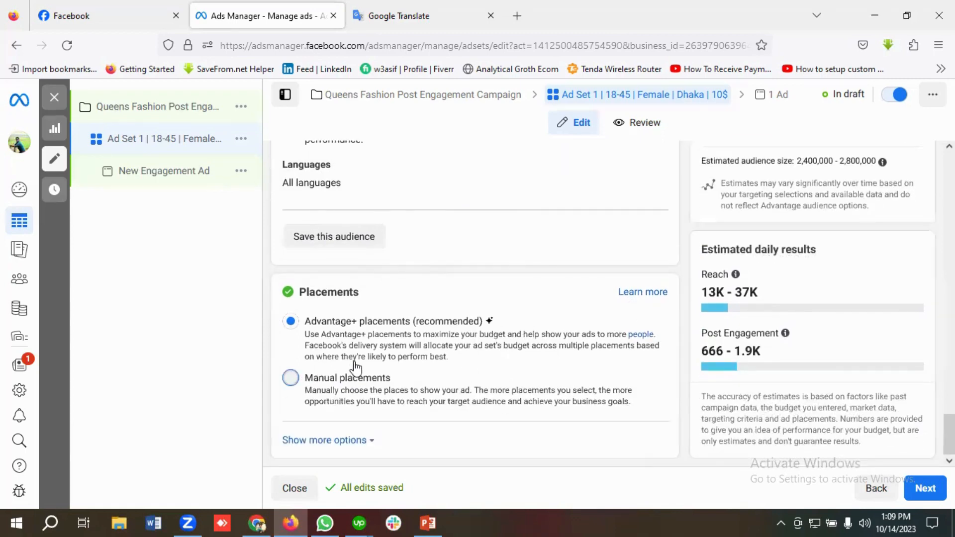
Review the manual placement platforms and placement types, along with the audience definition and estimated daily results.
{"action": "scroll", "coordinate": [355, 368], "scroll_direction": "down", "scroll_amount": 5}
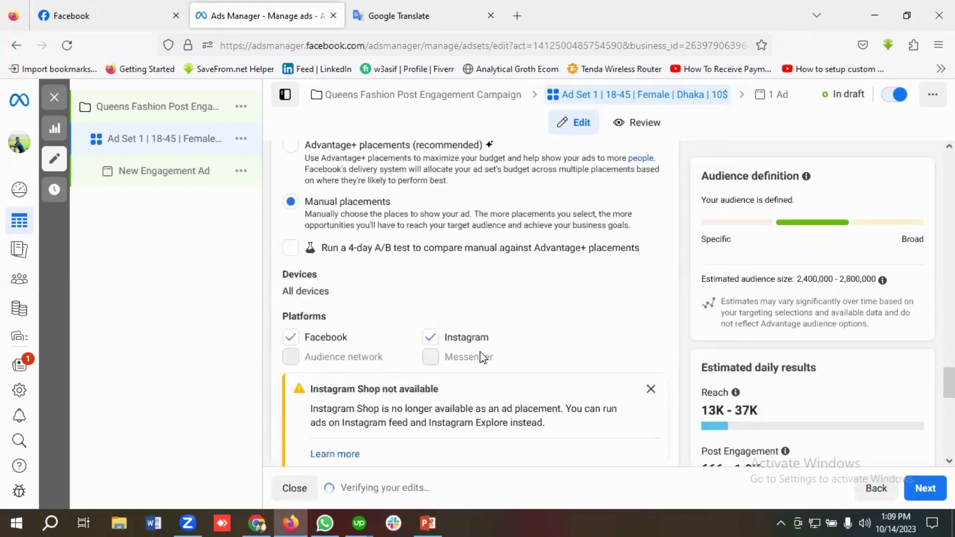
{"action": "scroll", "coordinate": [425, 369], "scroll_direction": "down", "scroll_amount": 1}
{"action": "scroll", "coordinate": [425, 369], "scroll_direction": "down", "scroll_amount": 4}
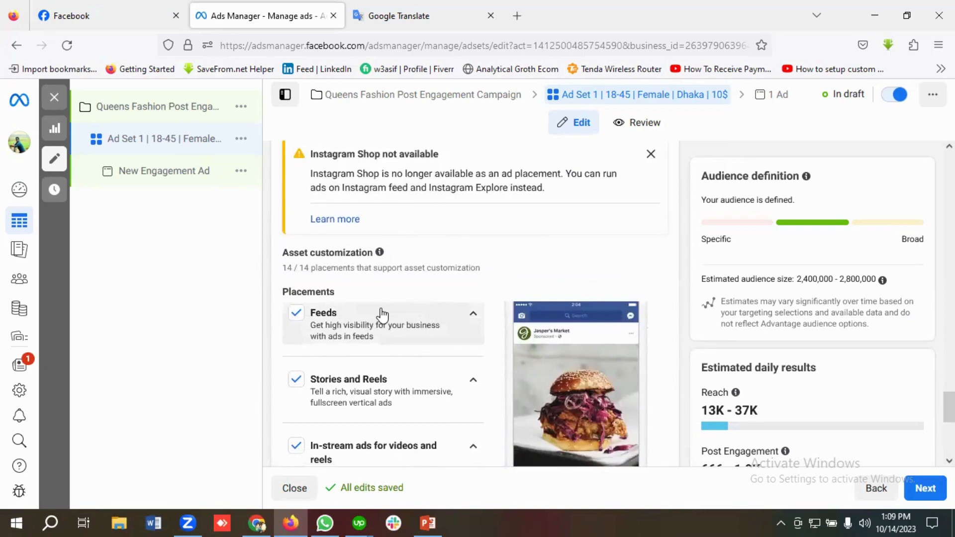
{"action": "scroll", "coordinate": [378, 313], "scroll_direction": "down", "scroll_amount": 1}
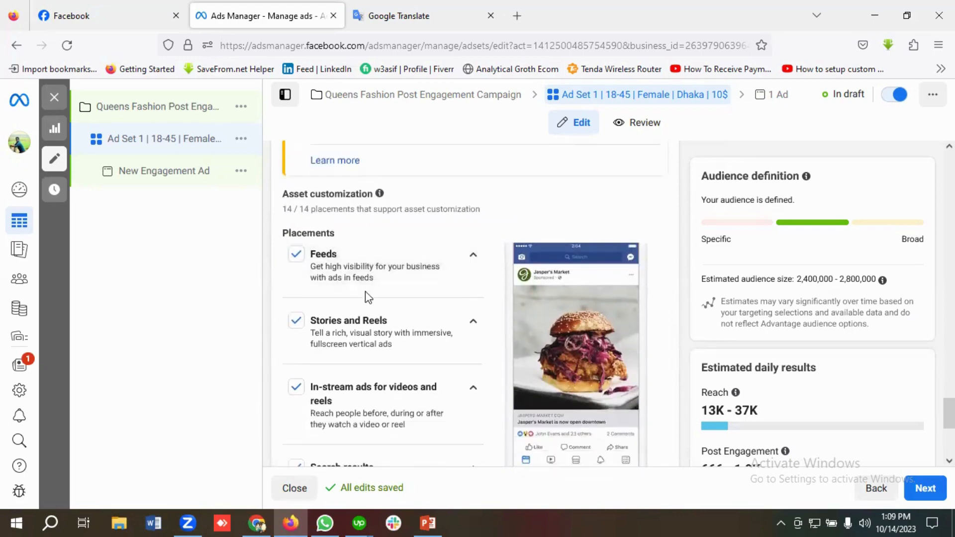
{"action": "scroll", "coordinate": [398, 339], "scroll_direction": "down", "scroll_amount": 1}
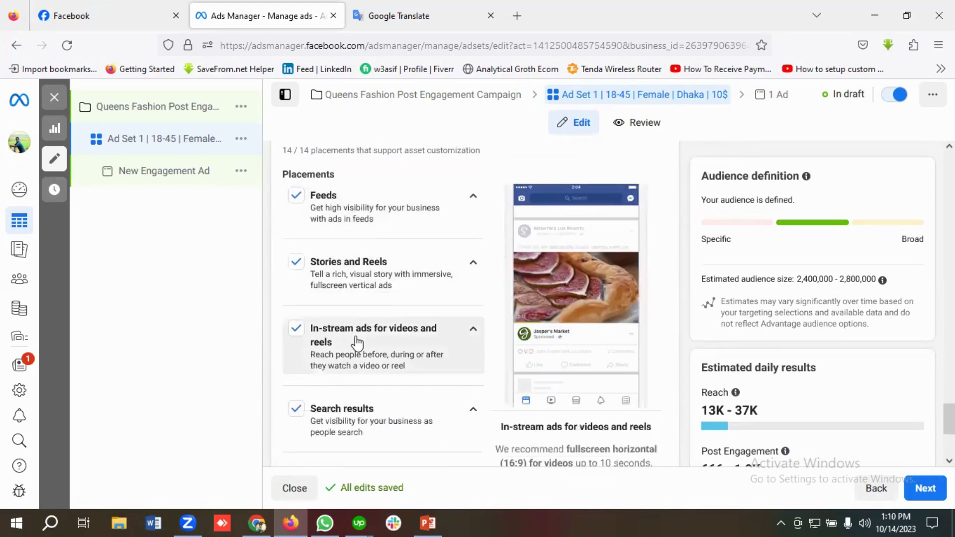
{"action": "scroll", "coordinate": [410, 343], "scroll_direction": "down", "scroll_amount": 1}
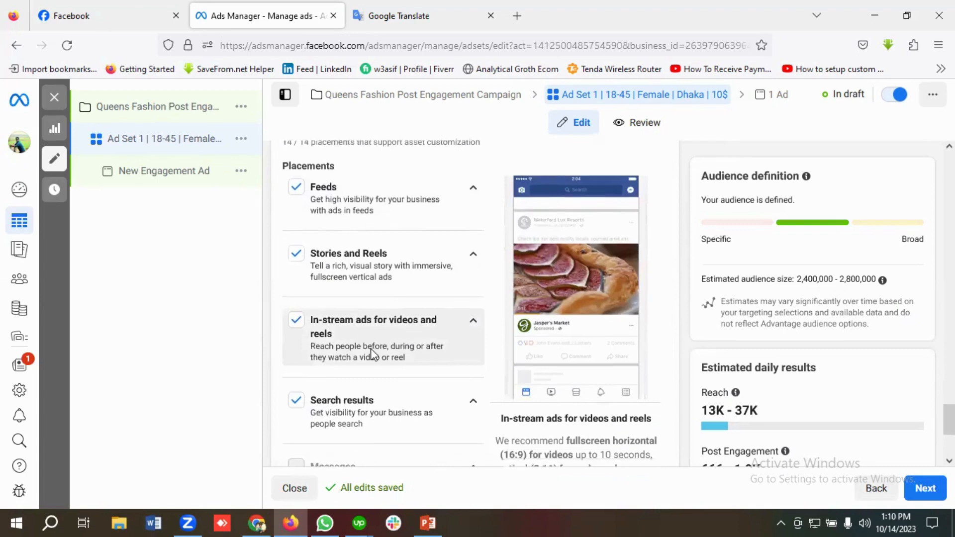
{"action": "scroll", "coordinate": [393, 358], "scroll_direction": "down", "scroll_amount": 2}
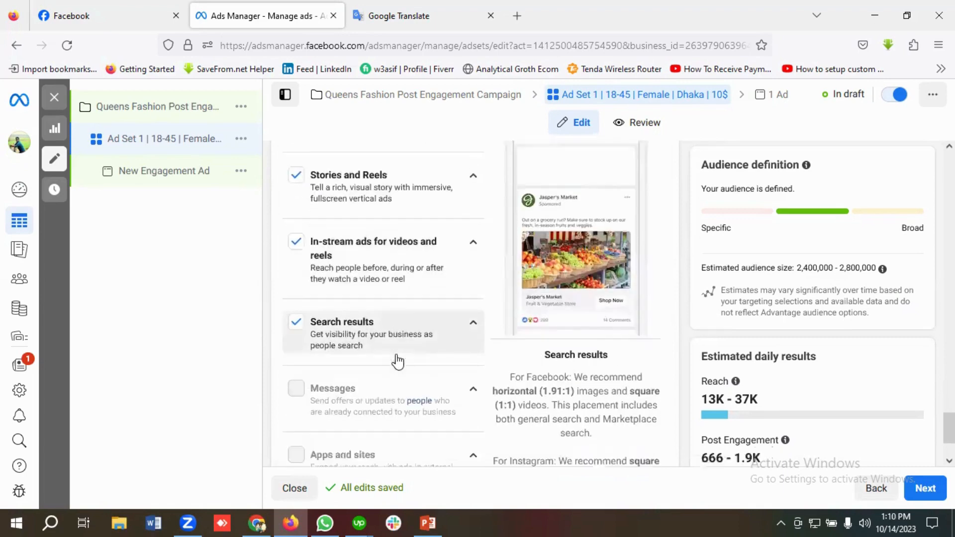
{"action": "scroll", "coordinate": [405, 370], "scroll_direction": "up", "scroll_amount": 2}
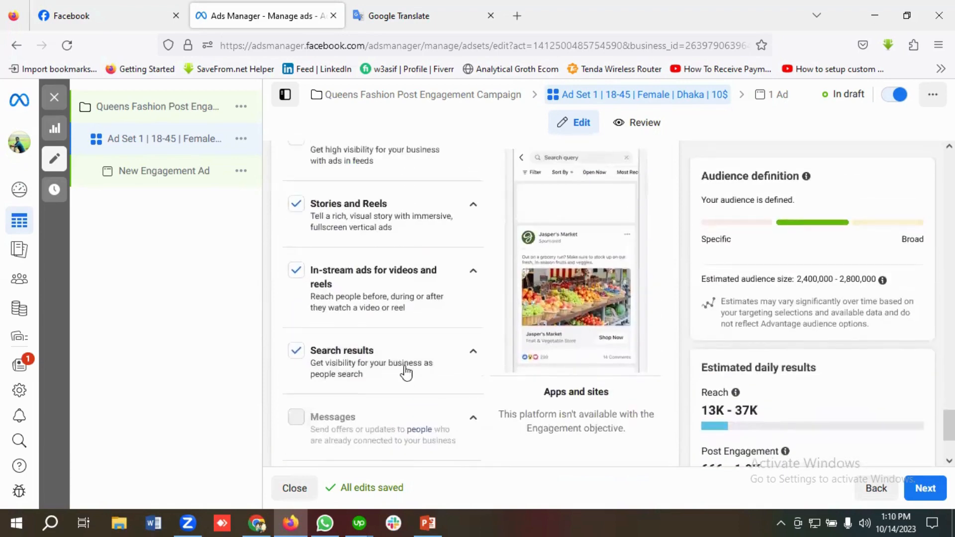
{"action": "scroll", "coordinate": [406, 372], "scroll_direction": "down", "scroll_amount": 2}
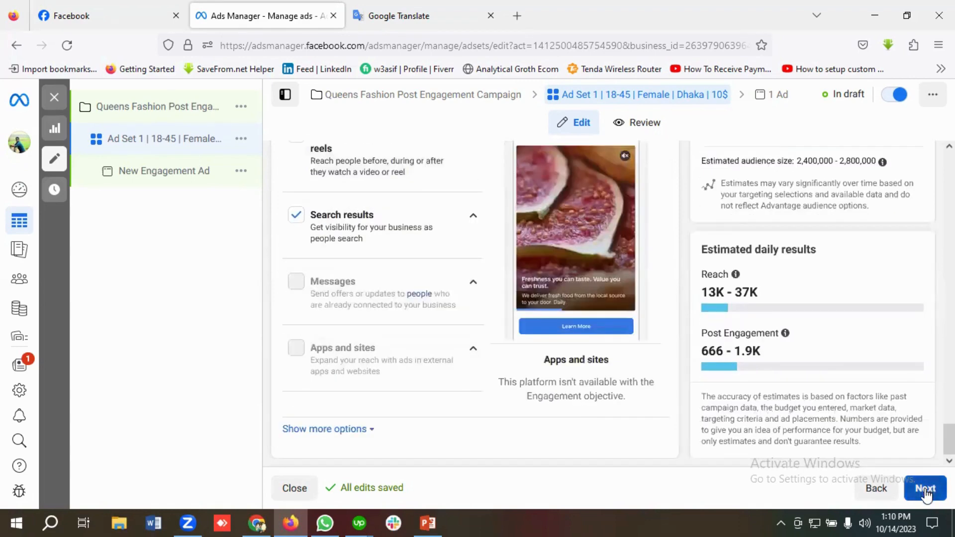
{"action": "scroll", "coordinate": [869, 338], "scroll_direction": "up", "scroll_amount": 1}
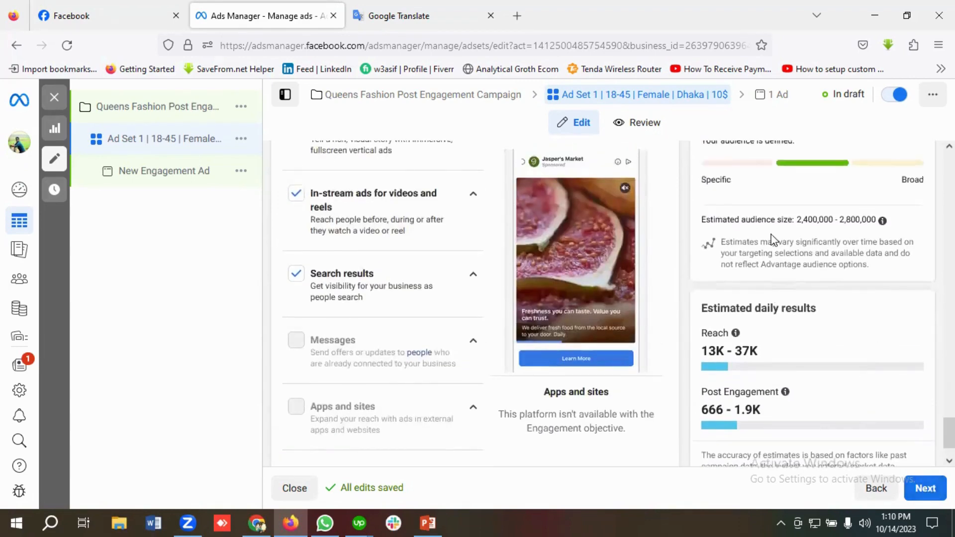
{"action": "scroll", "coordinate": [808, 243], "scroll_direction": "up", "scroll_amount": 1}
{"action": "scroll", "coordinate": [776, 308], "scroll_direction": "down", "scroll_amount": 1}
{"action": "scroll", "coordinate": [798, 383], "scroll_direction": "down", "scroll_amount": 1}
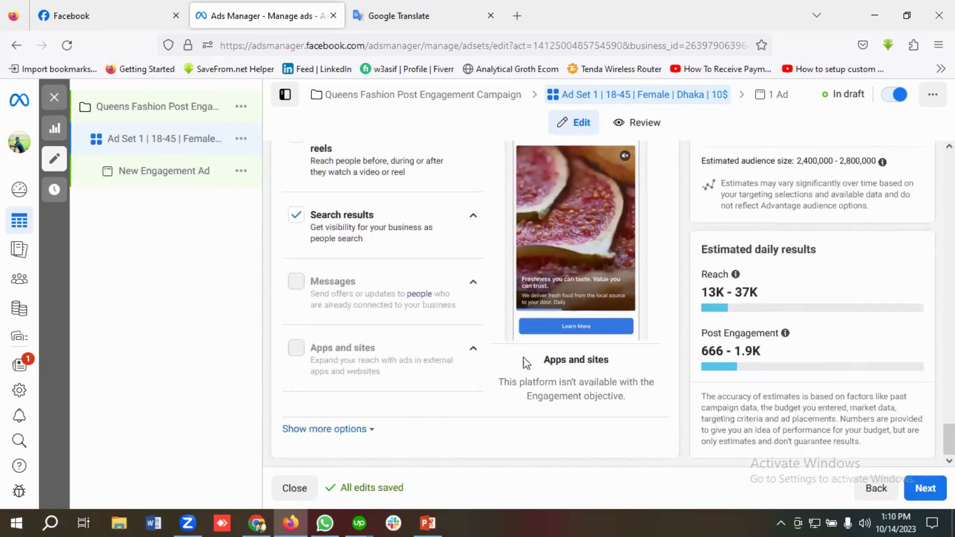
Continue to the new engagement ad, rename it Single Image Ad and turn on its ad preview.
{"action": "left_click", "coordinate": [925, 488]}
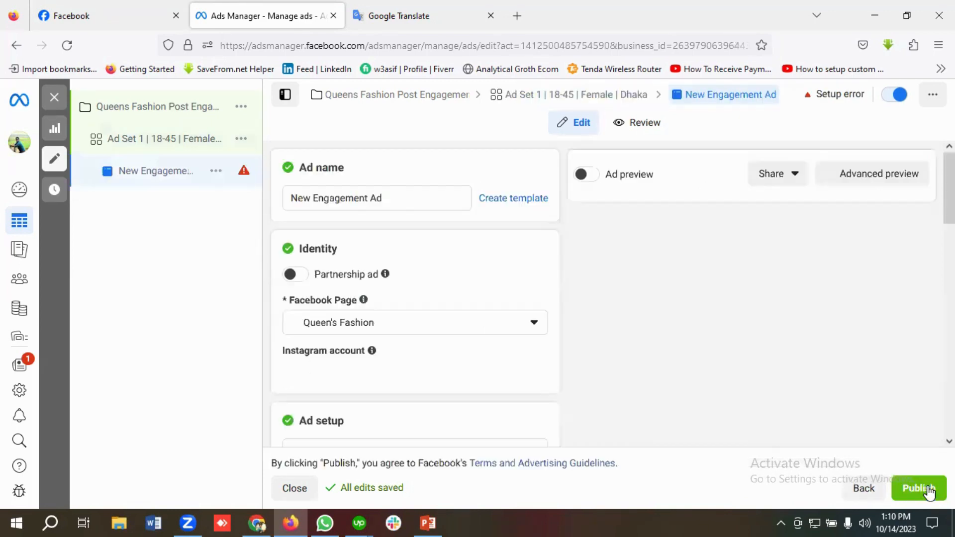
{"action": "left_click", "coordinate": [400, 199]}
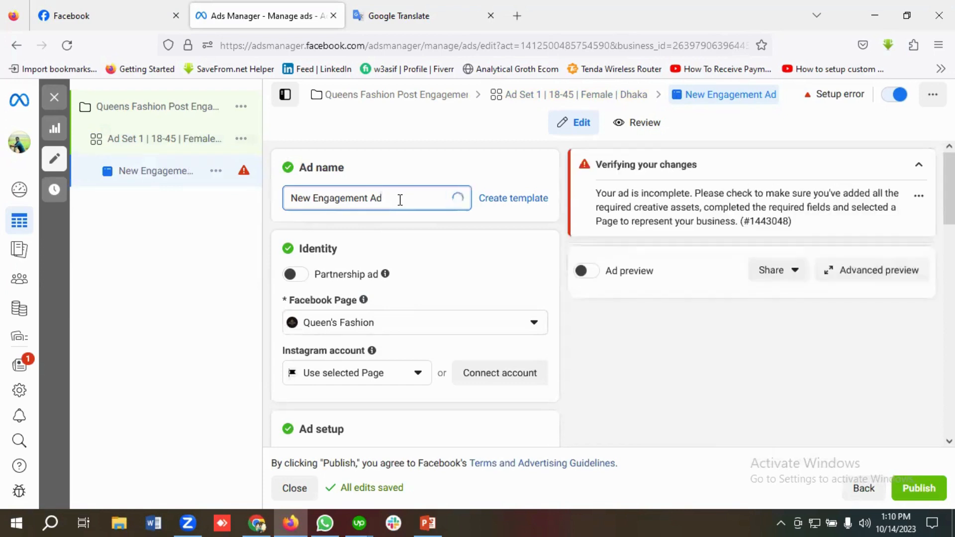
{"action": "key", "text": "ctrl+a"}
{"action": "key", "text": "BackSpace"}
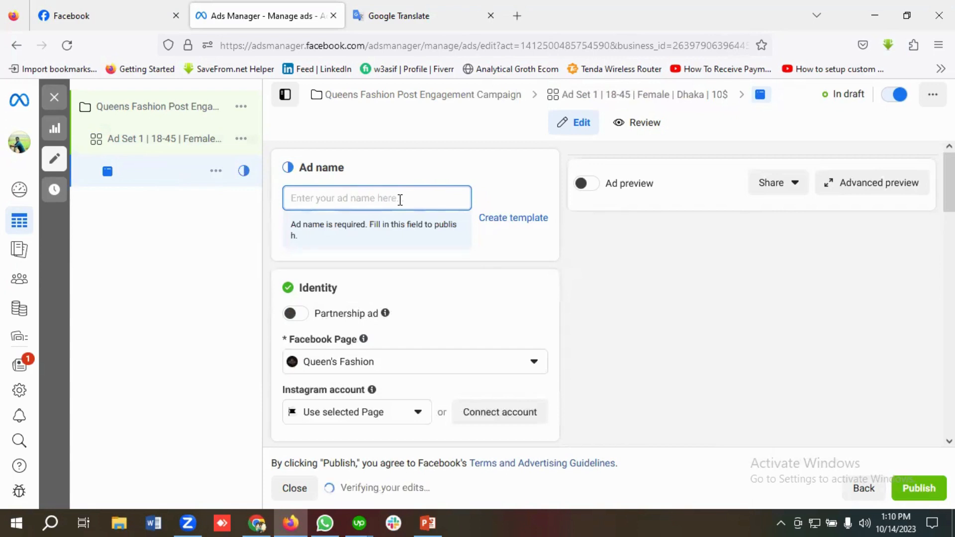
{"action": "type", "text": "Single"}
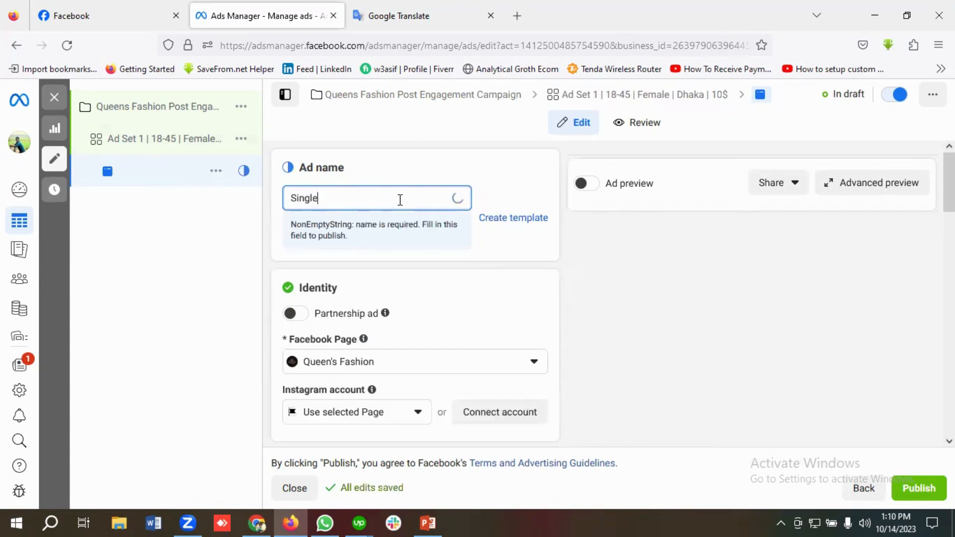
{"action": "type", "text": " Image Ad"}
{"action": "scroll", "coordinate": [410, 297], "scroll_direction": "down", "scroll_amount": 1}
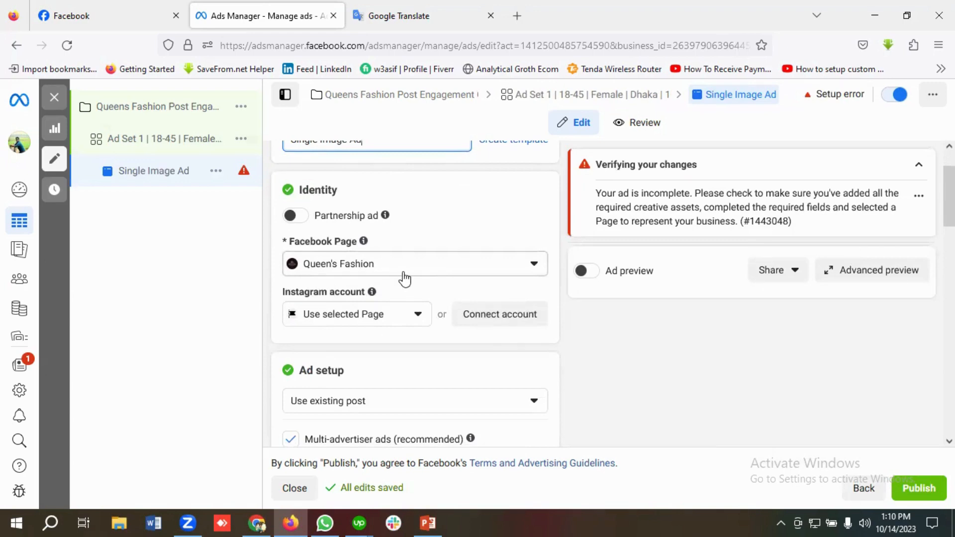
{"action": "left_click", "coordinate": [587, 272]}
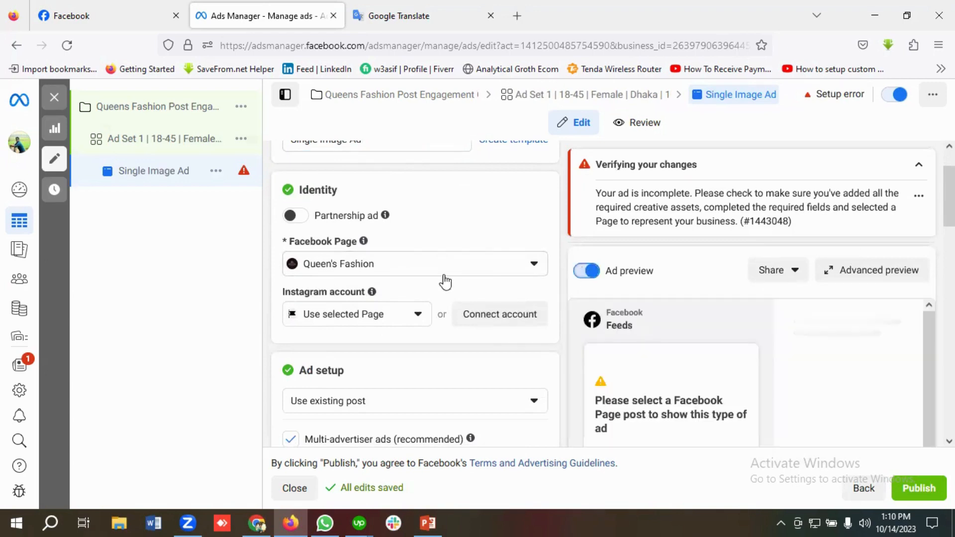
Dismiss the single-creative cost warning and switch the ad setup from using an existing post to Create ad.
{"action": "scroll", "coordinate": [436, 289], "scroll_direction": "down", "scroll_amount": 2}
{"action": "scroll", "coordinate": [436, 290], "scroll_direction": "down", "scroll_amount": 1}
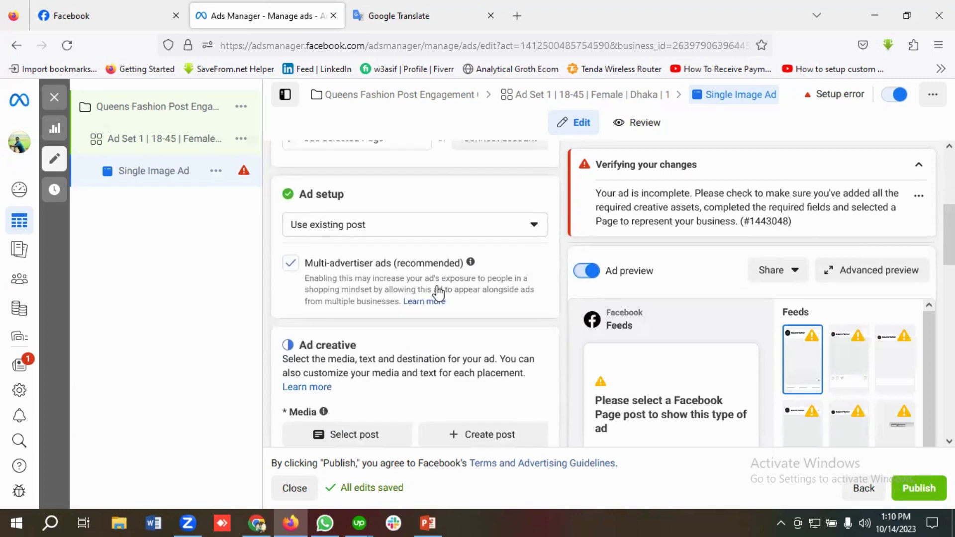
{"action": "scroll", "coordinate": [438, 295], "scroll_direction": "down", "scroll_amount": 5}
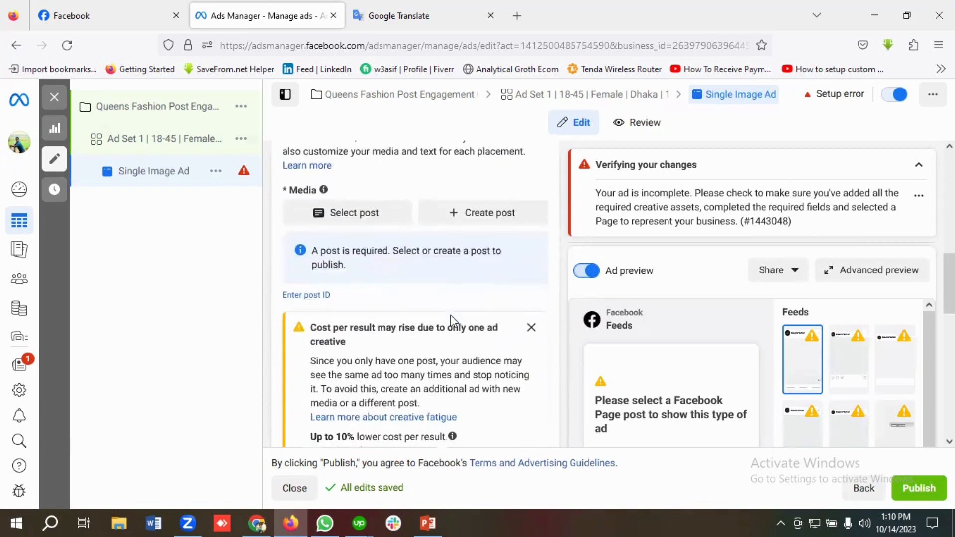
{"action": "scroll", "coordinate": [452, 318], "scroll_direction": "down", "scroll_amount": 5}
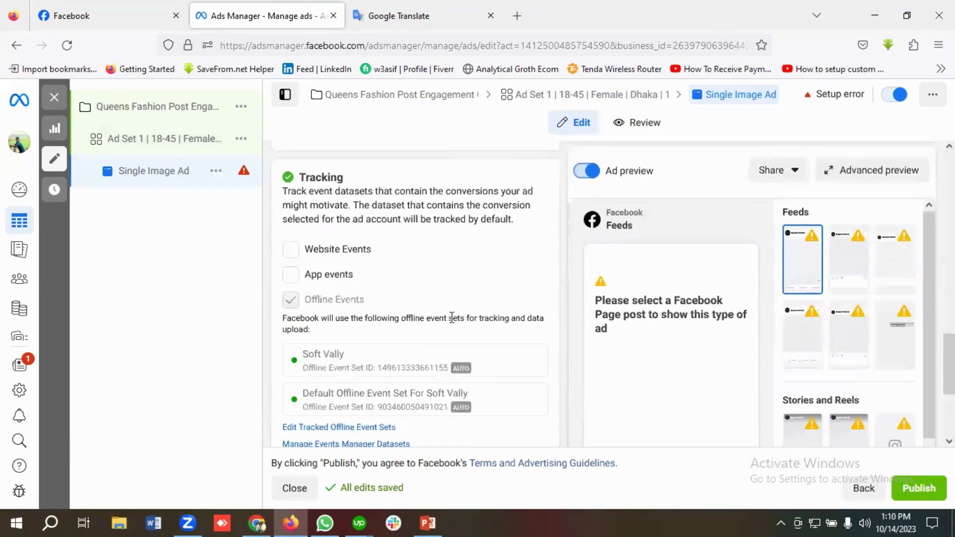
{"action": "scroll", "coordinate": [451, 318], "scroll_direction": "down", "scroll_amount": 2}
{"action": "scroll", "coordinate": [453, 319], "scroll_direction": "up", "scroll_amount": 7}
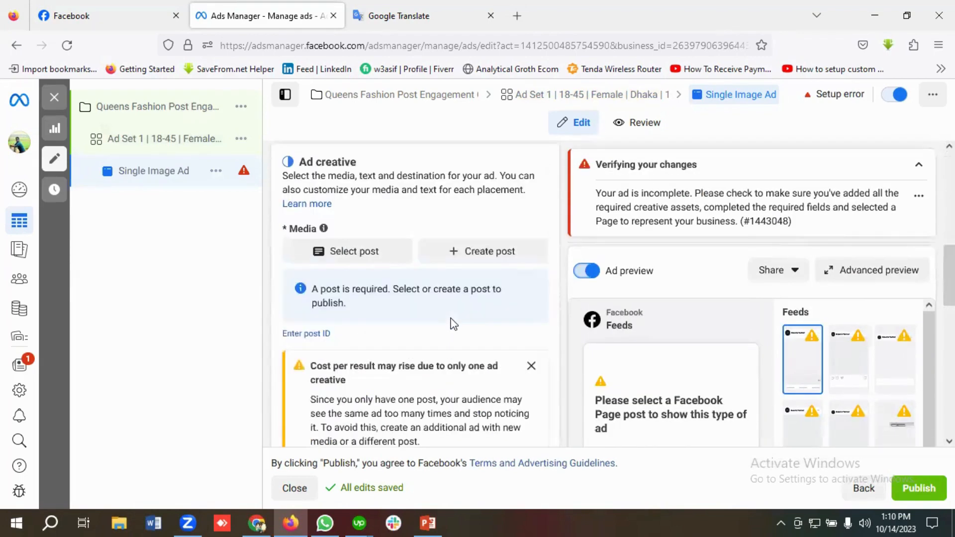
{"action": "left_click", "coordinate": [531, 366]}
{"action": "scroll", "coordinate": [416, 331], "scroll_direction": "up", "scroll_amount": 1}
{"action": "scroll", "coordinate": [417, 331], "scroll_direction": "up", "scroll_amount": 4}
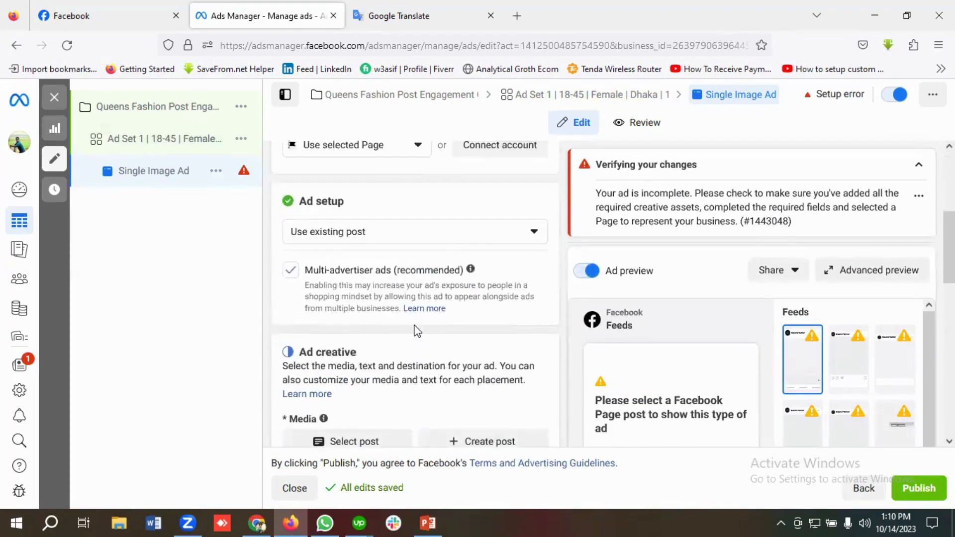
{"action": "left_click", "coordinate": [407, 341]}
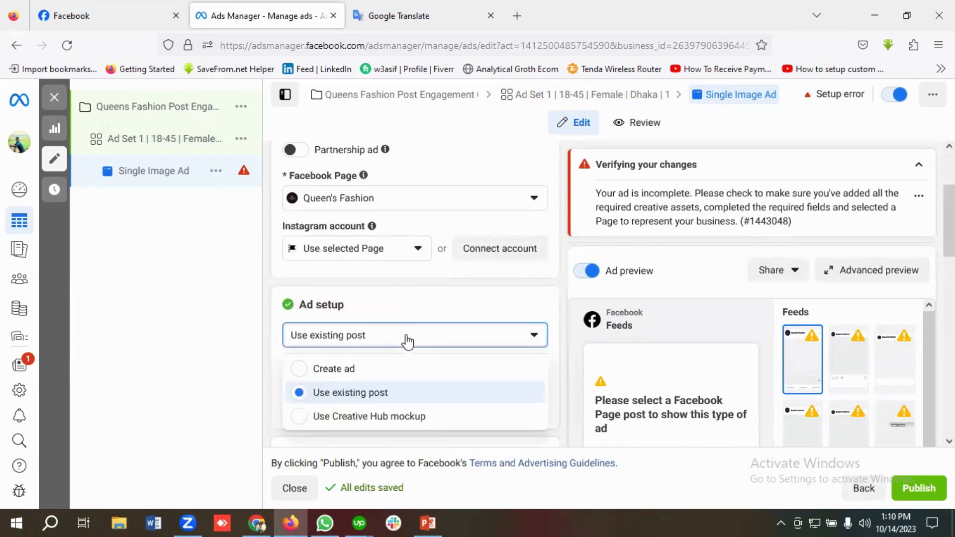
{"action": "left_click", "coordinate": [344, 375]}
Add the 1142 × 1280 account image of the folded orange sari as the ad media, keeping the recommended crops for all placements.
{"action": "scroll", "coordinate": [412, 333], "scroll_direction": "down", "scroll_amount": 4}
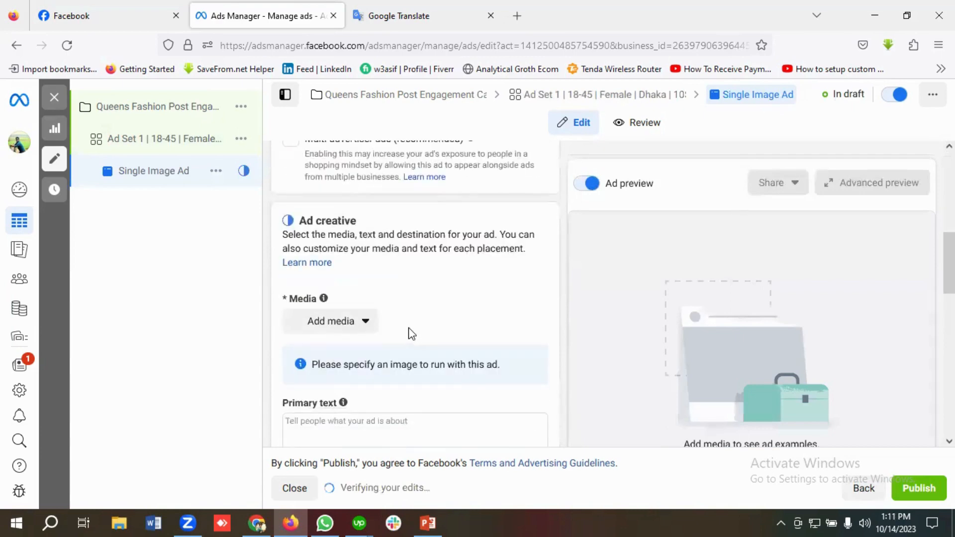
{"action": "scroll", "coordinate": [412, 334], "scroll_direction": "down", "scroll_amount": 1}
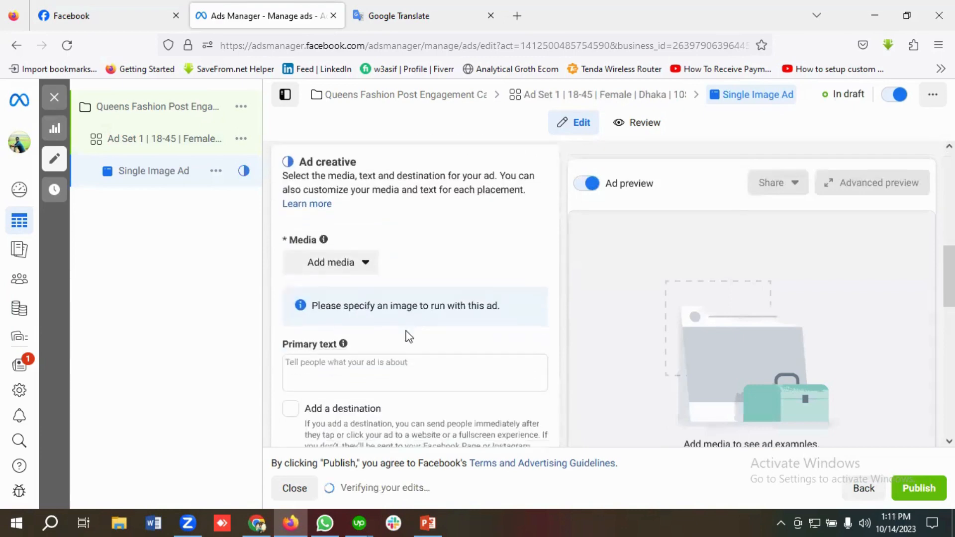
{"action": "left_click", "coordinate": [341, 267]}
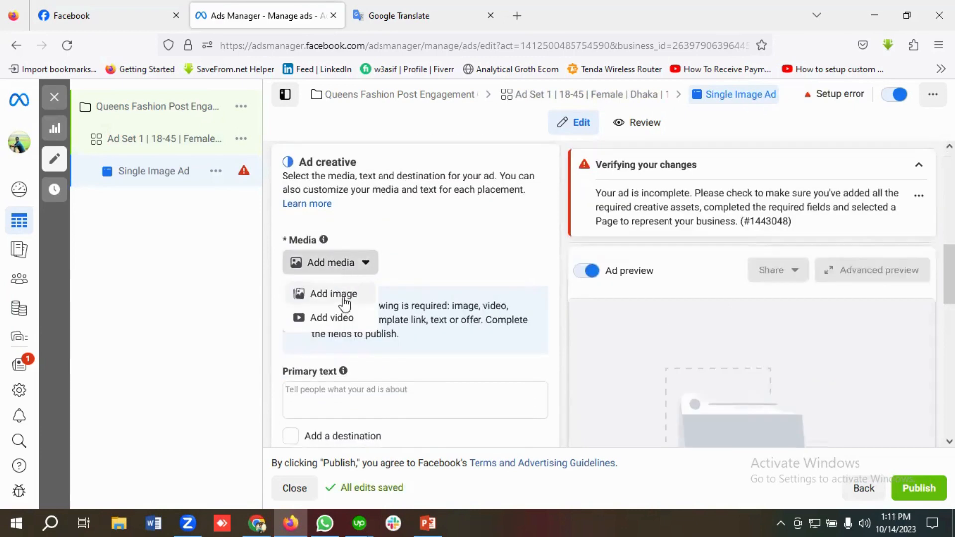
{"action": "left_click", "coordinate": [345, 297]}
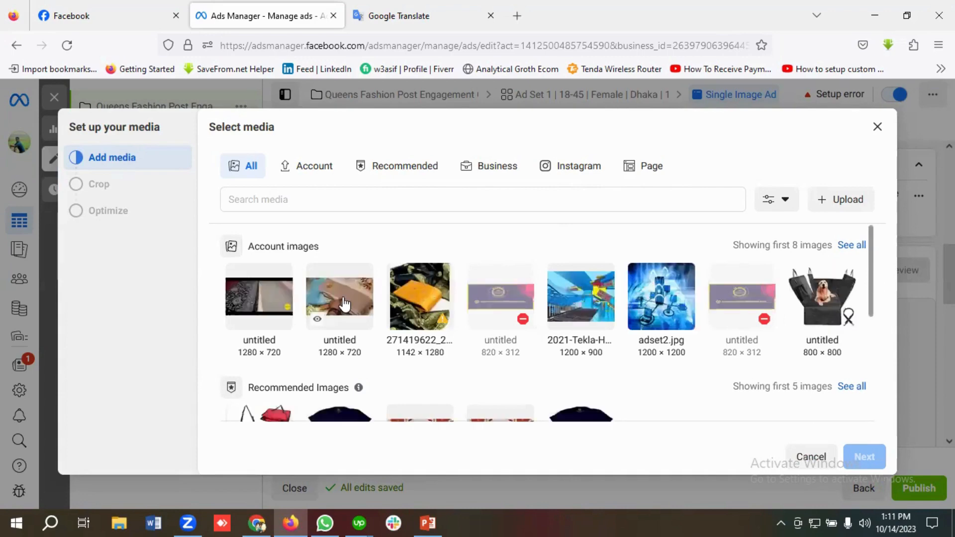
{"action": "left_click", "coordinate": [413, 299]}
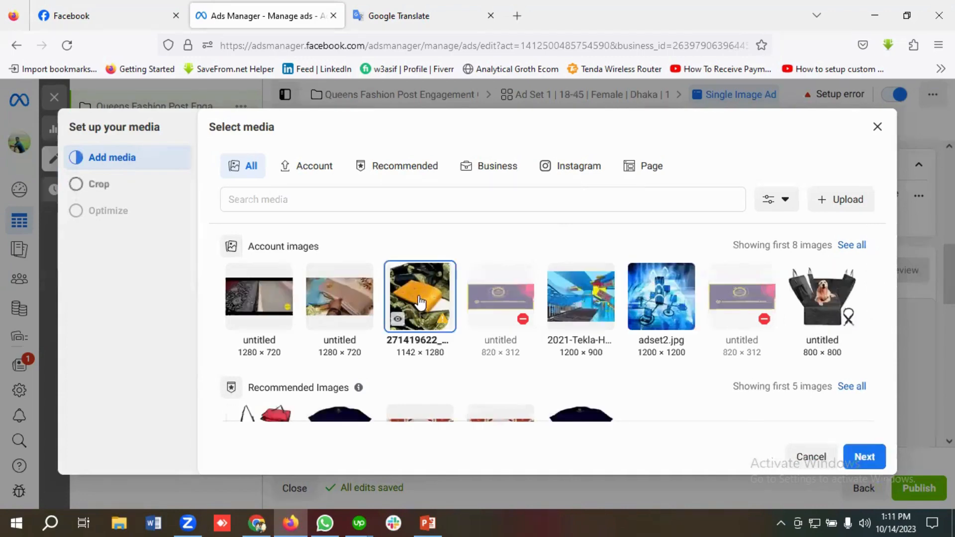
{"action": "left_click", "coordinate": [856, 461]}
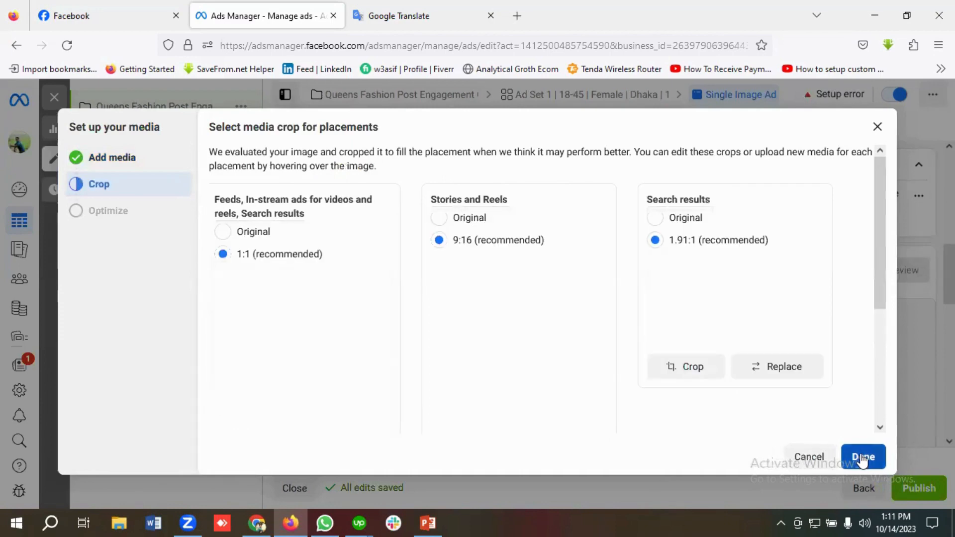
{"action": "left_click", "coordinate": [863, 457]}
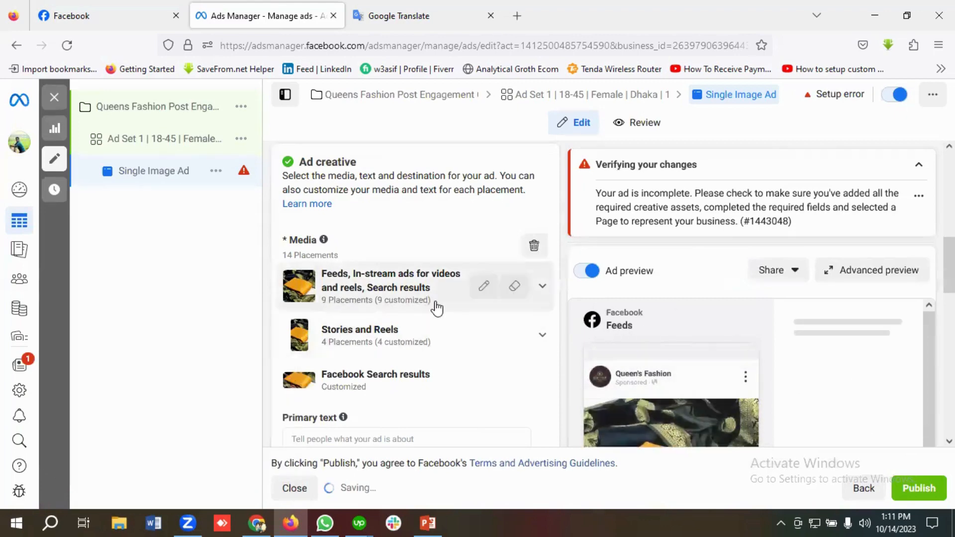
Copy the full Top Of The Funnel ad copy for ad set 1 from the notes in Google Translate.
{"action": "scroll", "coordinate": [437, 309], "scroll_direction": "down", "scroll_amount": 4}
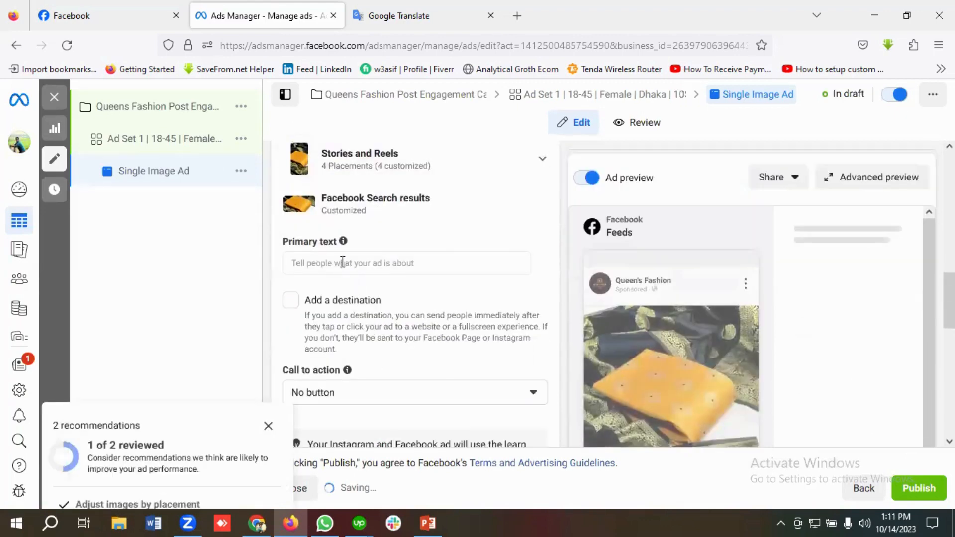
{"action": "left_click", "coordinate": [343, 262]}
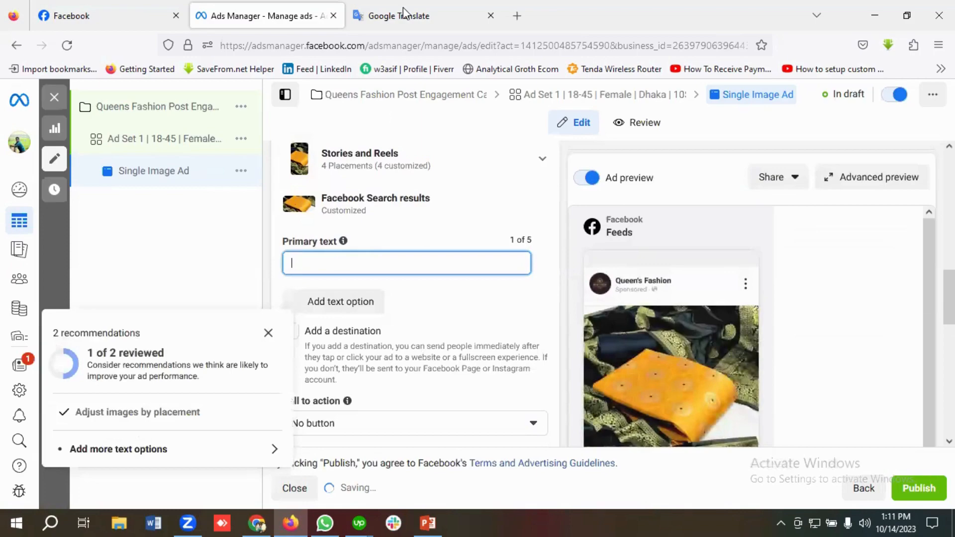
{"action": "key", "text": "ctrl+Tab"}
{"action": "scroll", "coordinate": [134, 299], "scroll_direction": "down", "scroll_amount": 3}
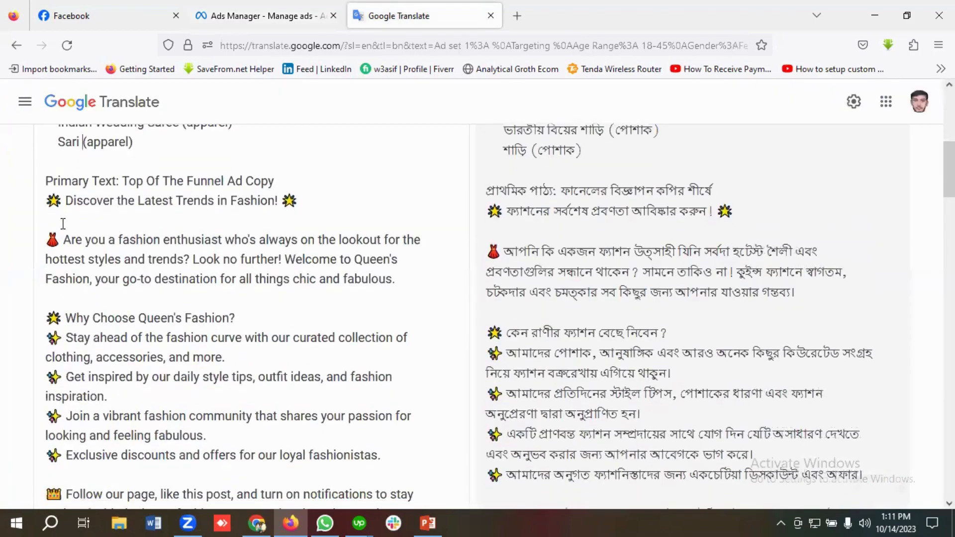
{"action": "left_click_drag", "start_coordinate": [52, 205], "coordinate": [362, 404]}
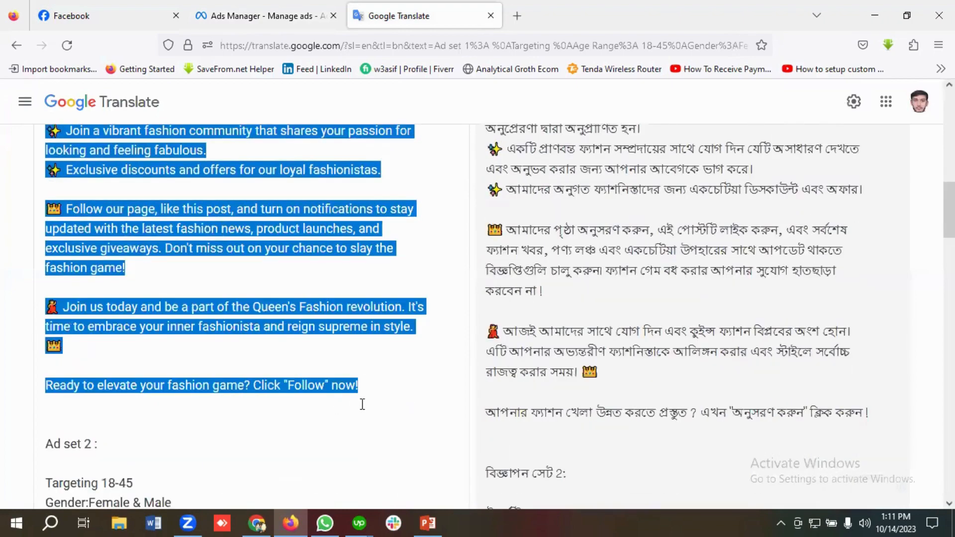
{"action": "right_click", "coordinate": [291, 204]}
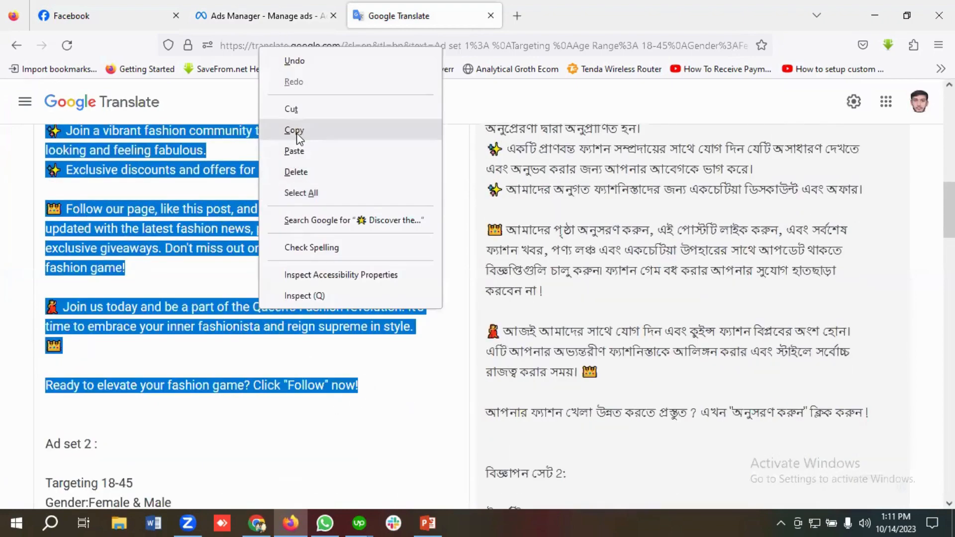
{"action": "left_click", "coordinate": [294, 131]}
Return to Ads Manager, paste the copied ad copy as the primary text and dismiss the recommendations pop-up.
{"action": "left_click", "coordinate": [278, 15]}
{"action": "left_click", "coordinate": [334, 266]}
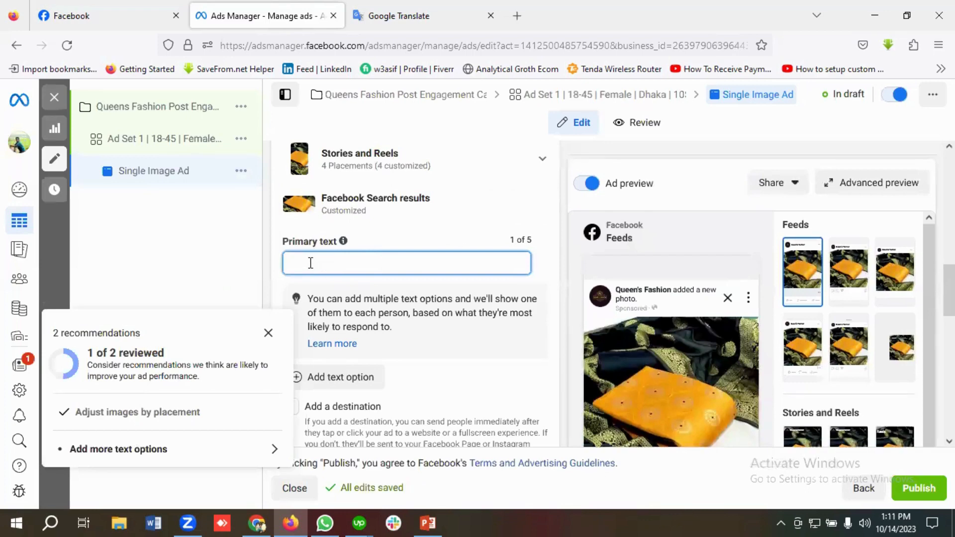
{"action": "key", "text": "ctrl+v"}
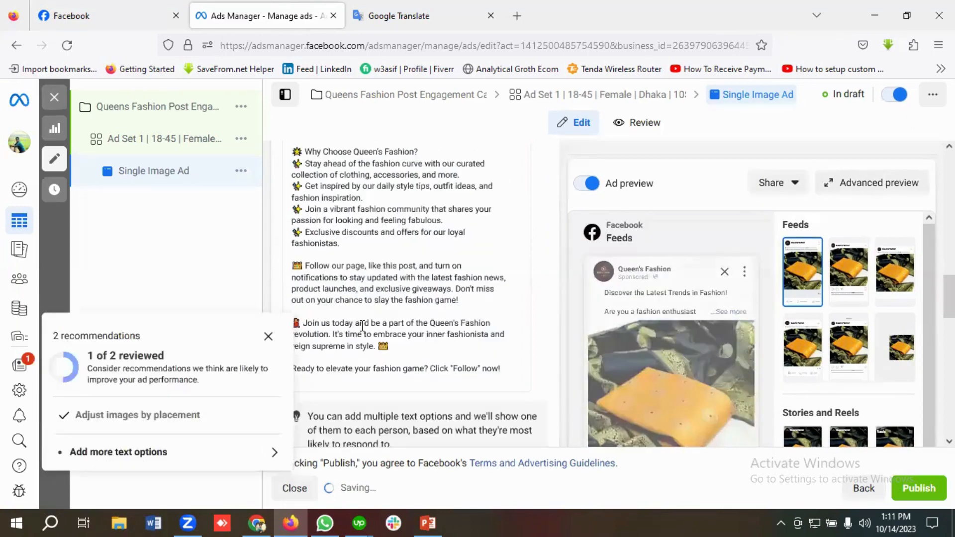
{"action": "left_click", "coordinate": [267, 338]}
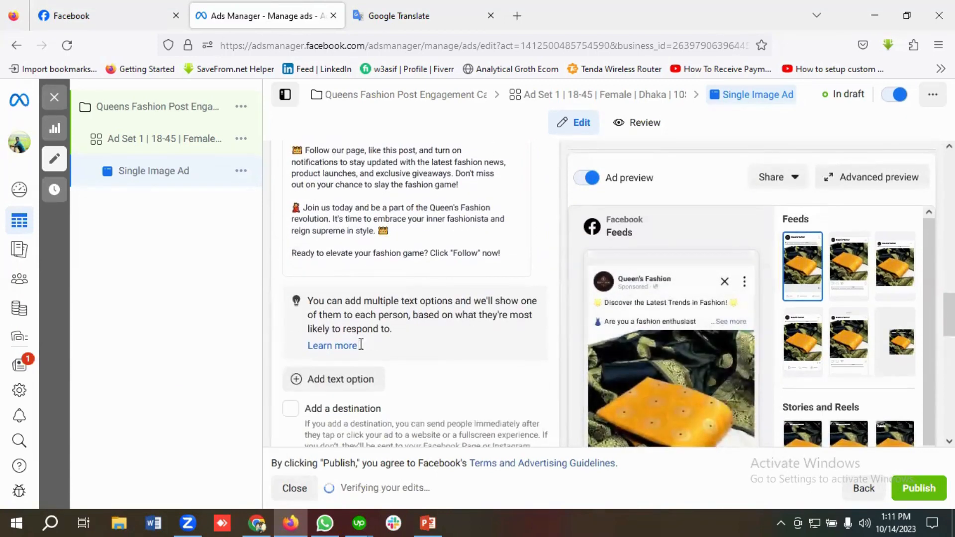
Review the ad's media placements, primary text, destination and call-to-action settings alongside the ad preview.
{"action": "scroll", "coordinate": [406, 339], "scroll_direction": "down", "scroll_amount": 1}
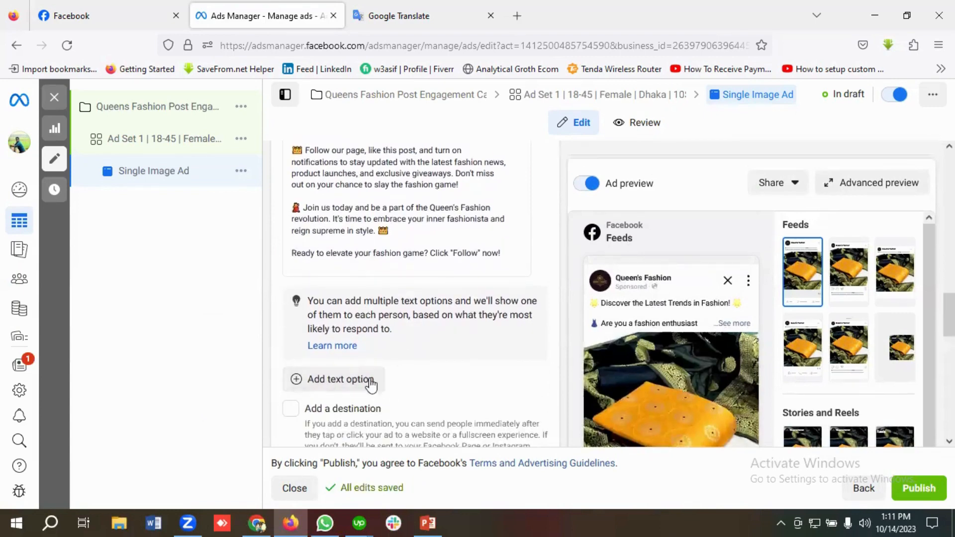
{"action": "scroll", "coordinate": [438, 371], "scroll_direction": "up", "scroll_amount": 2}
{"action": "scroll", "coordinate": [446, 368], "scroll_direction": "up", "scroll_amount": 4}
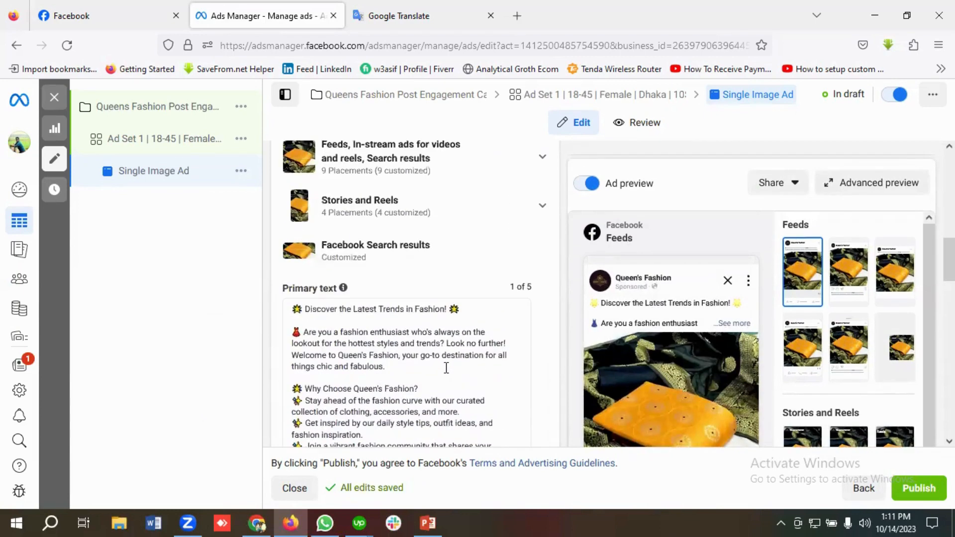
{"action": "scroll", "coordinate": [446, 368], "scroll_direction": "down", "scroll_amount": 8}
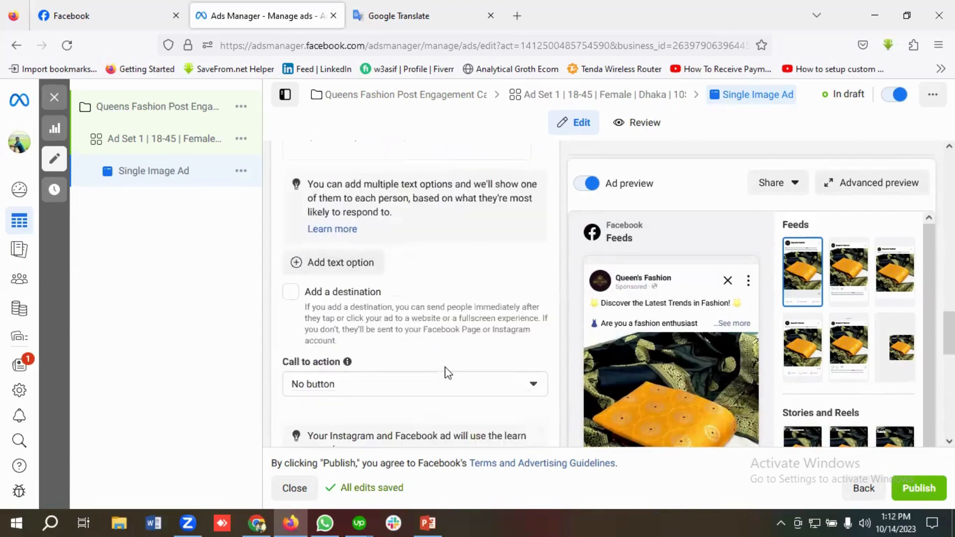
{"action": "scroll", "coordinate": [447, 372], "scroll_direction": "up", "scroll_amount": 8}
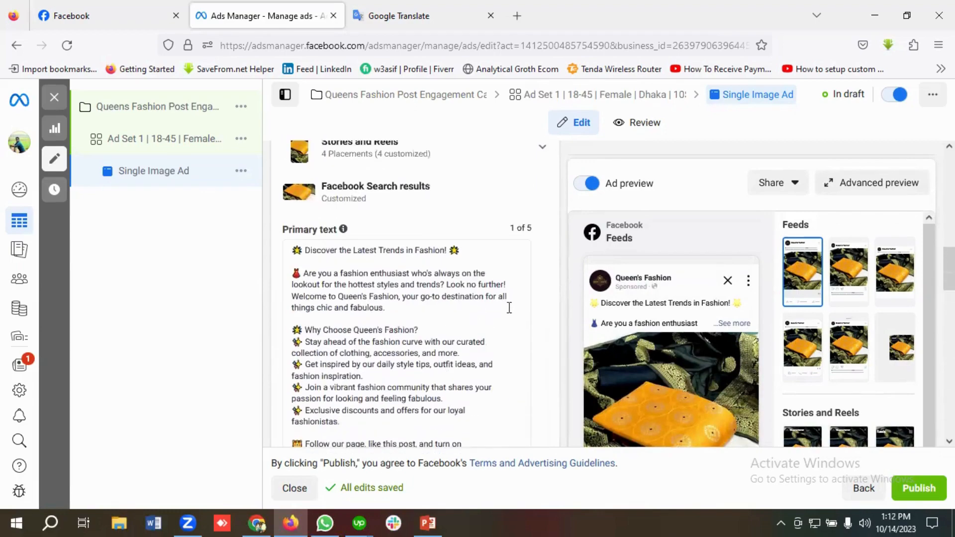
{"action": "scroll", "coordinate": [441, 353], "scroll_direction": "down", "scroll_amount": 3}
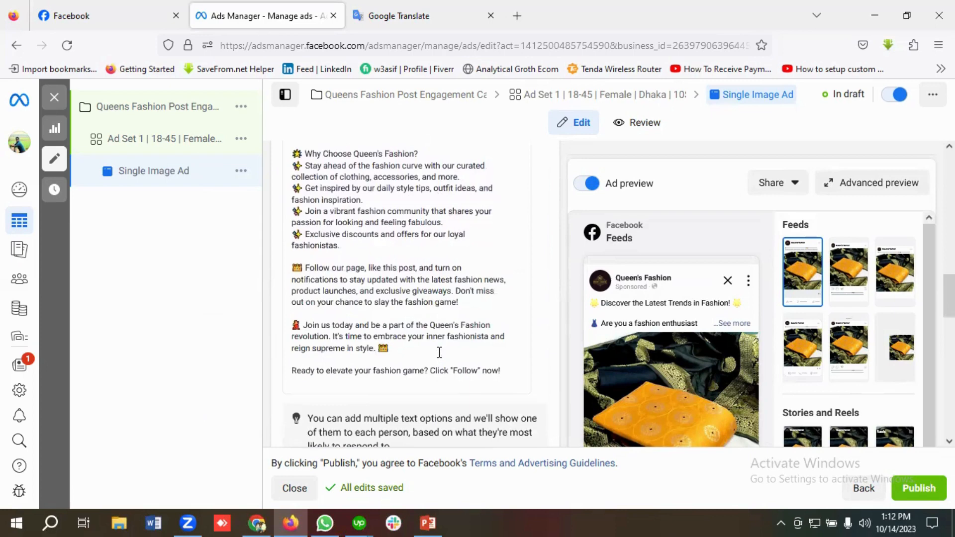
{"action": "scroll", "coordinate": [440, 352], "scroll_direction": "down", "scroll_amount": 5}
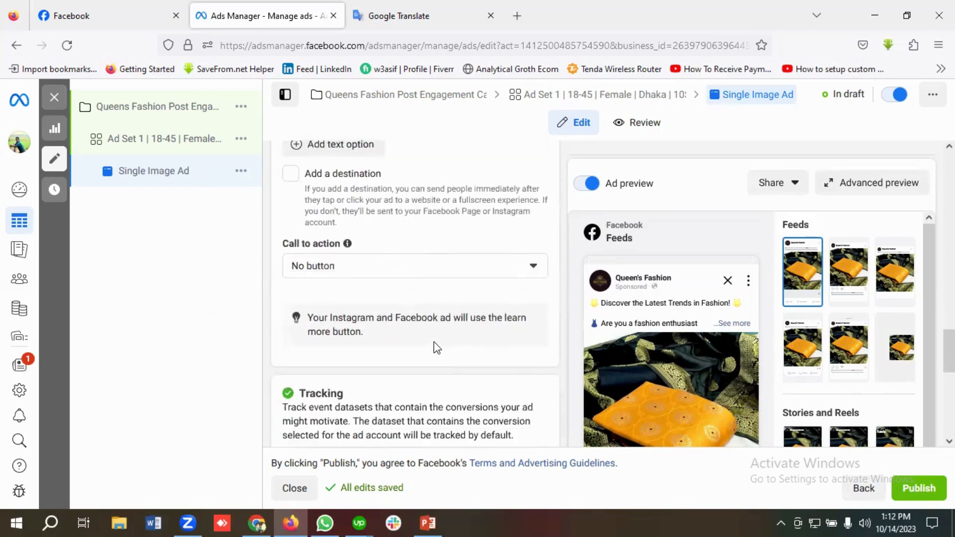
{"action": "scroll", "coordinate": [434, 342], "scroll_direction": "down", "scroll_amount": 1}
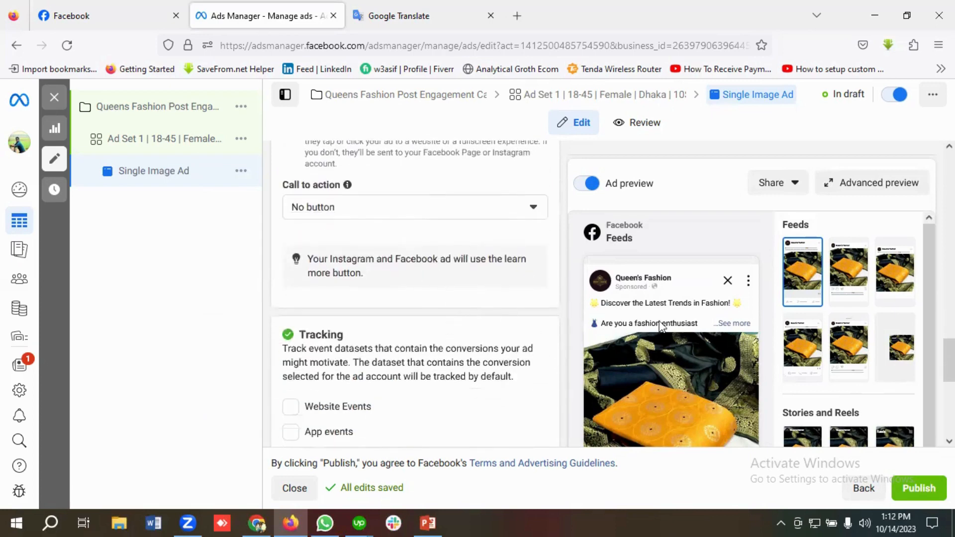
{"action": "scroll", "coordinate": [473, 309], "scroll_direction": "down", "scroll_amount": 2}
{"action": "scroll", "coordinate": [473, 313], "scroll_direction": "up", "scroll_amount": 3}
Check the available call-to-action choices, keeping No button, and look over the tracking settings and the rest of the ad preview.
{"action": "left_click", "coordinate": [426, 271]}
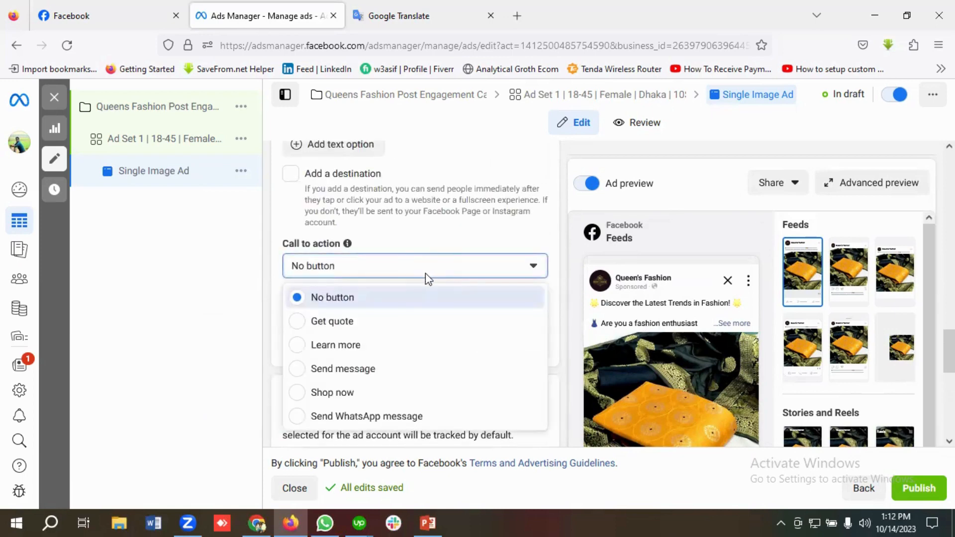
{"action": "left_click", "coordinate": [424, 265]}
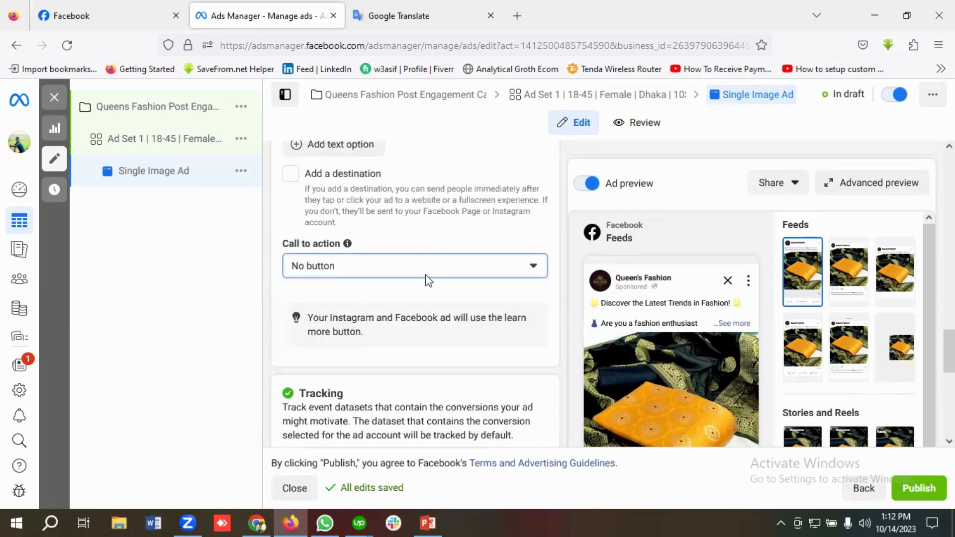
{"action": "scroll", "coordinate": [706, 333], "scroll_direction": "down", "scroll_amount": 7}
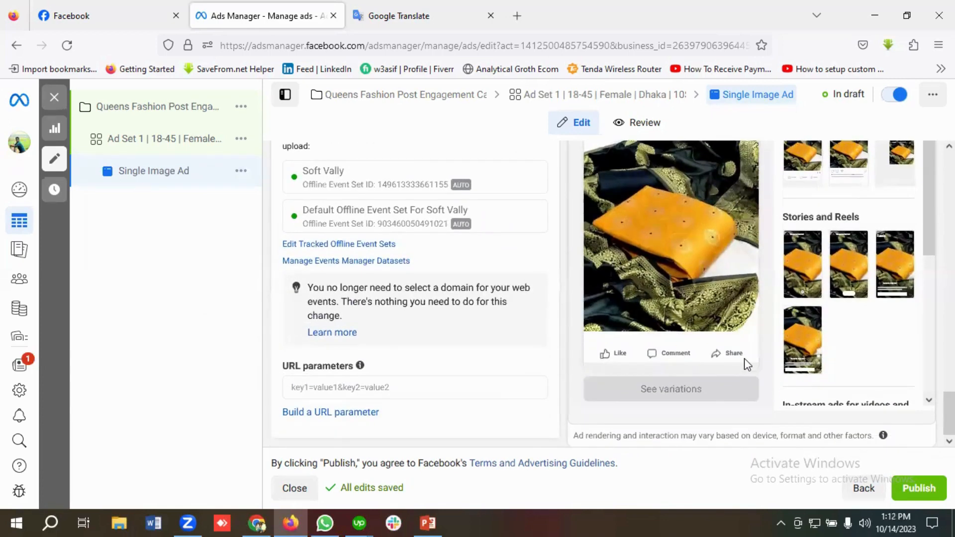
{"action": "scroll", "coordinate": [572, 328], "scroll_direction": "up", "scroll_amount": 3}
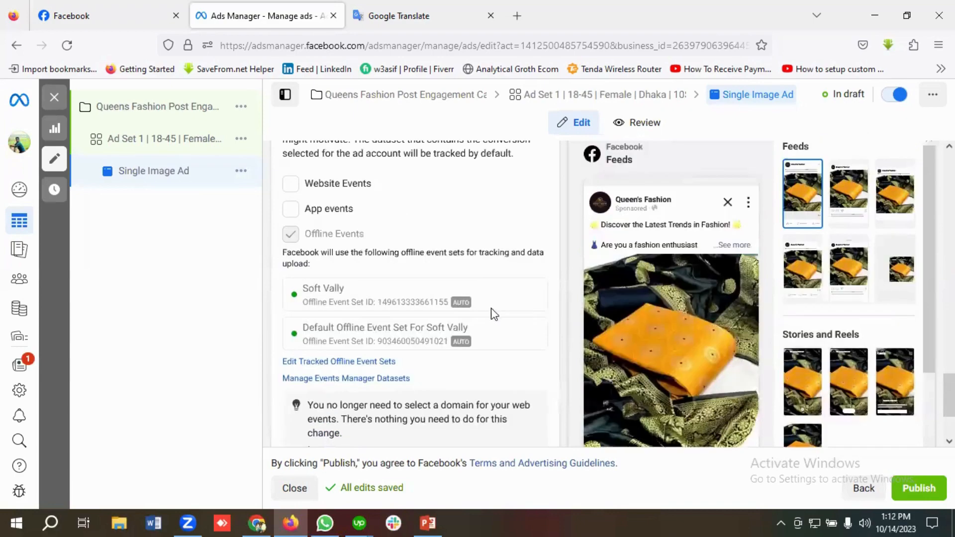
{"action": "scroll", "coordinate": [497, 314], "scroll_direction": "down", "scroll_amount": 3}
{"action": "scroll", "coordinate": [506, 318], "scroll_direction": "up", "scroll_amount": 10}
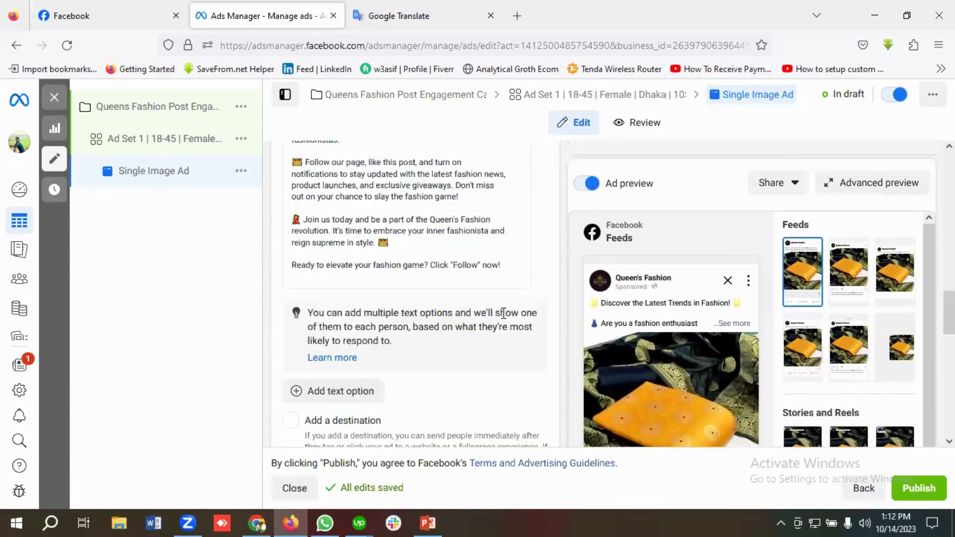
Quickly duplicate the Single Image Ad within ad set 1.
{"action": "scroll", "coordinate": [519, 333], "scroll_direction": "up", "scroll_amount": 10}
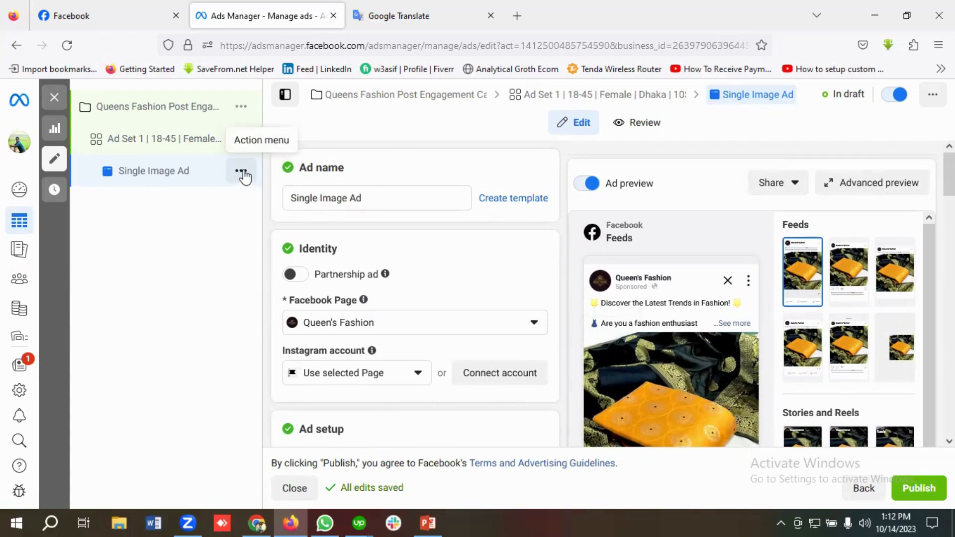
{"action": "left_click", "coordinate": [242, 172]}
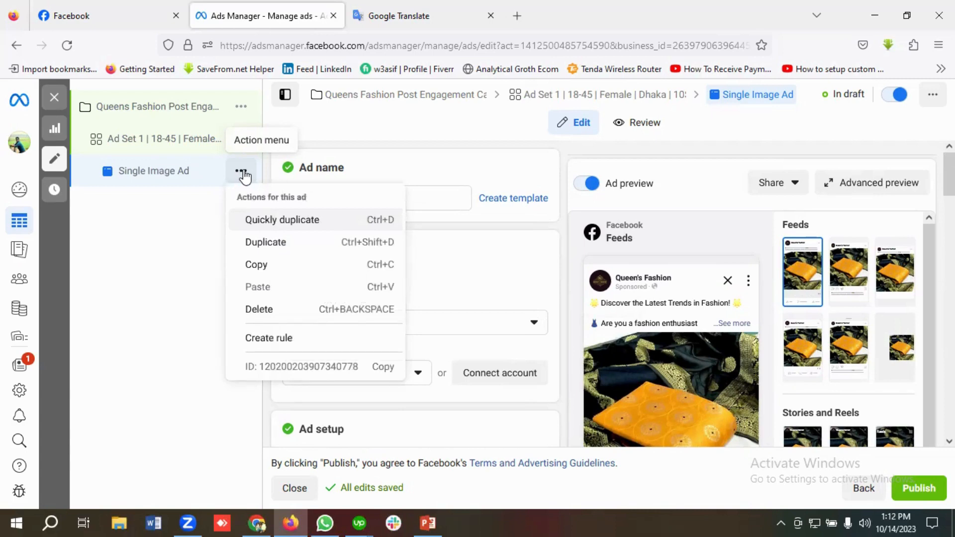
{"action": "left_click", "coordinate": [261, 221]}
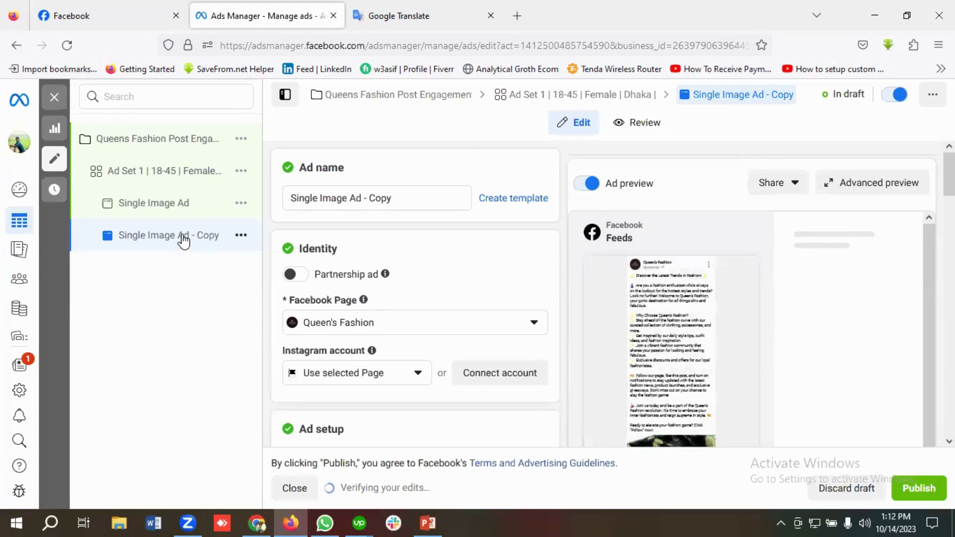
Rename the duplicated ad as Existing Post Ad.
{"action": "left_click", "coordinate": [397, 199]}
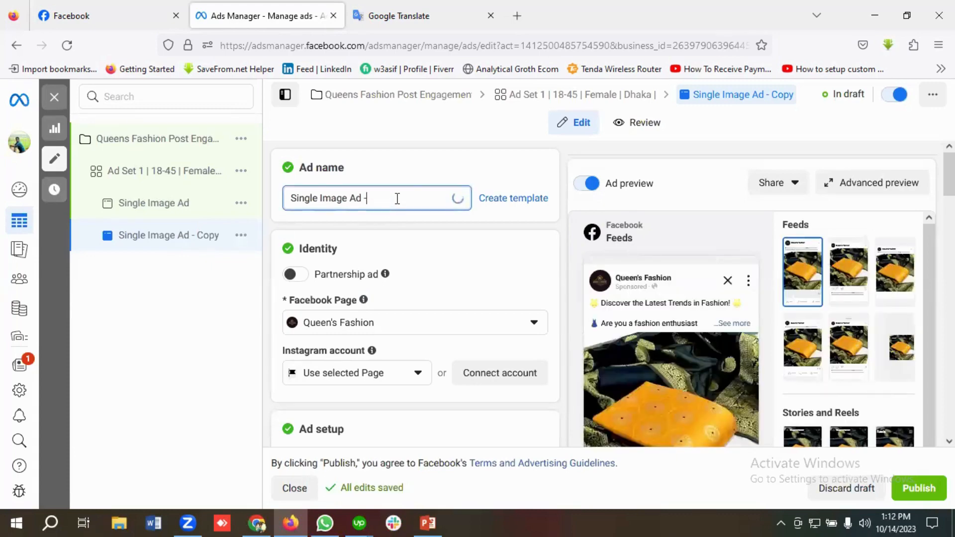
{"action": "key", "text": "BackSpace"}
{"action": "key", "text": "BackSpace"}
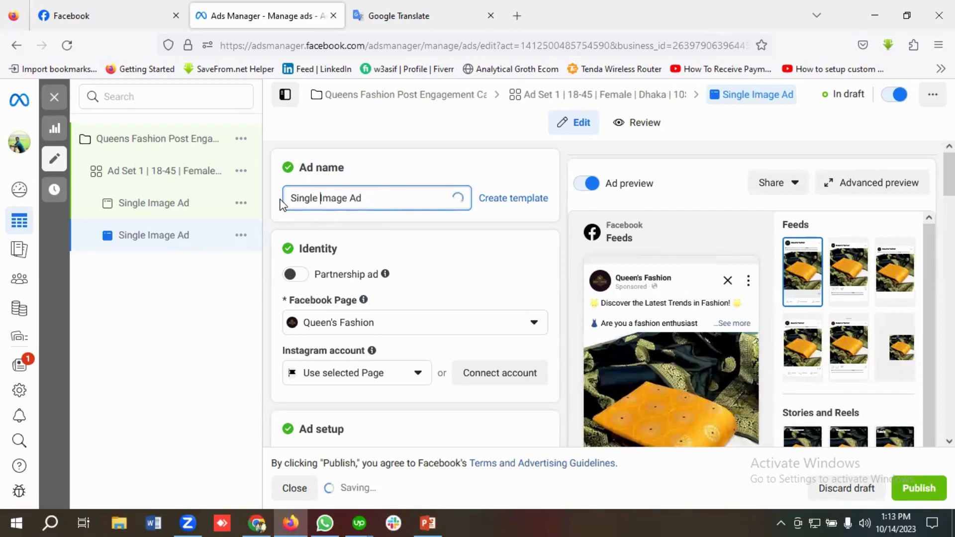
{"action": "triple_click", "coordinate": [308, 198]}
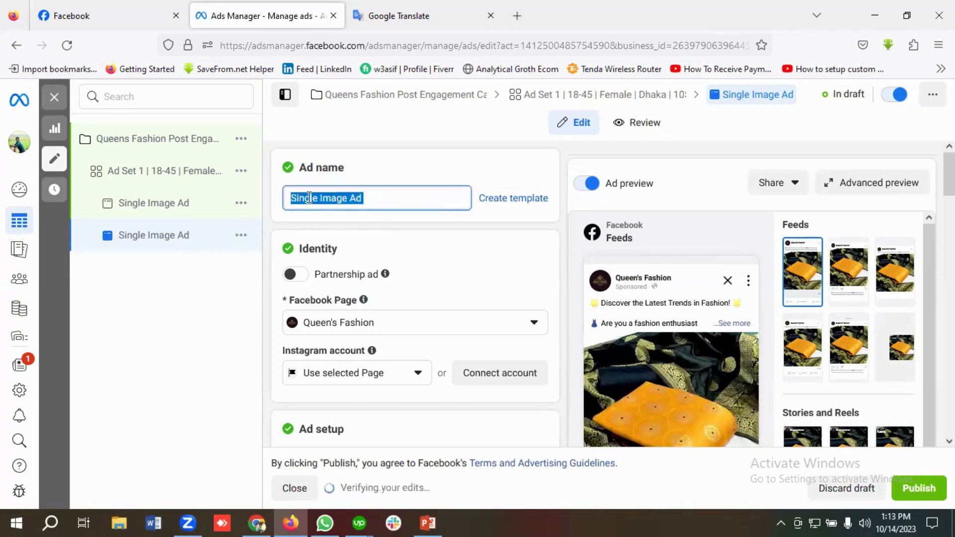
{"action": "key", "text": "BackSpace"}
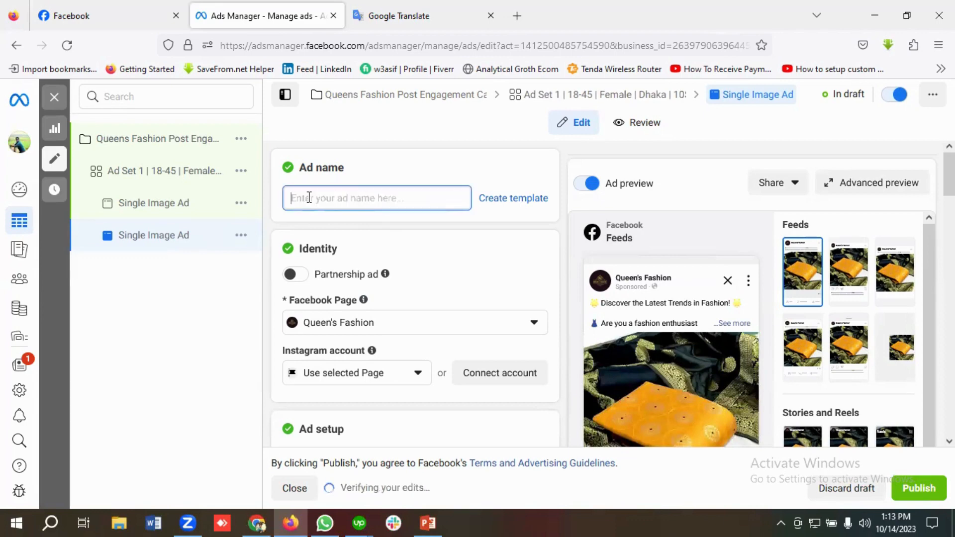
{"action": "type", "text": "Exis"}
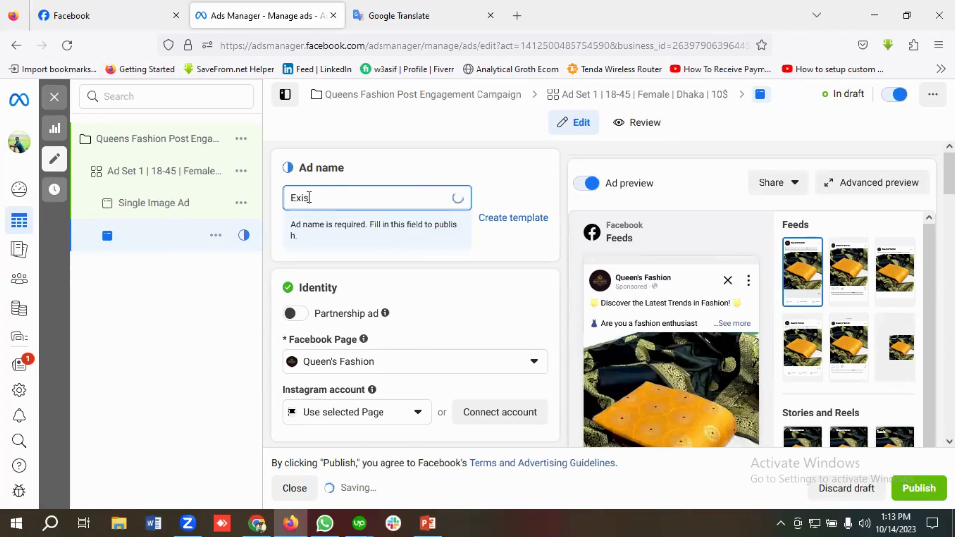
{"action": "type", "text": "ting Post Ad"}
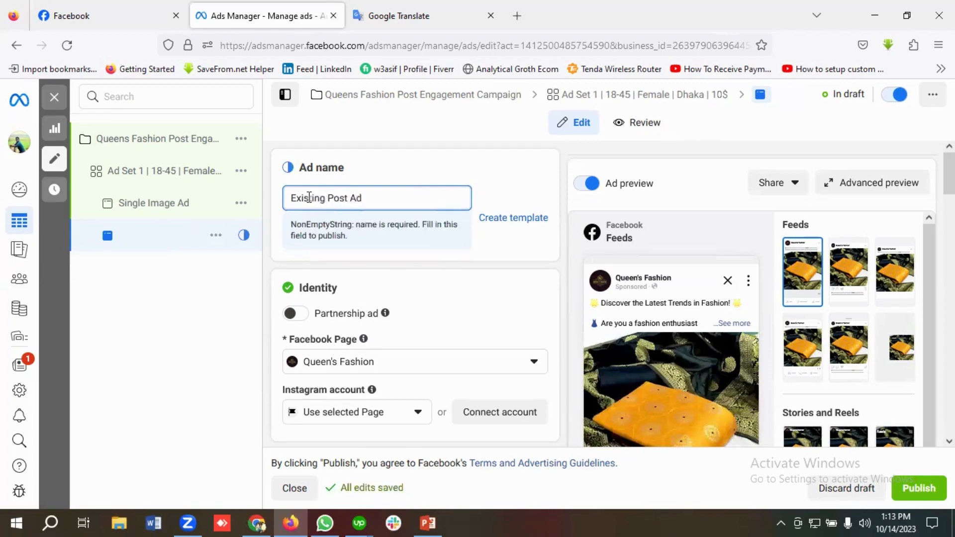
Change the Existing Post Ad's ad setup to Use existing post.
{"action": "scroll", "coordinate": [439, 294], "scroll_direction": "down", "scroll_amount": 3}
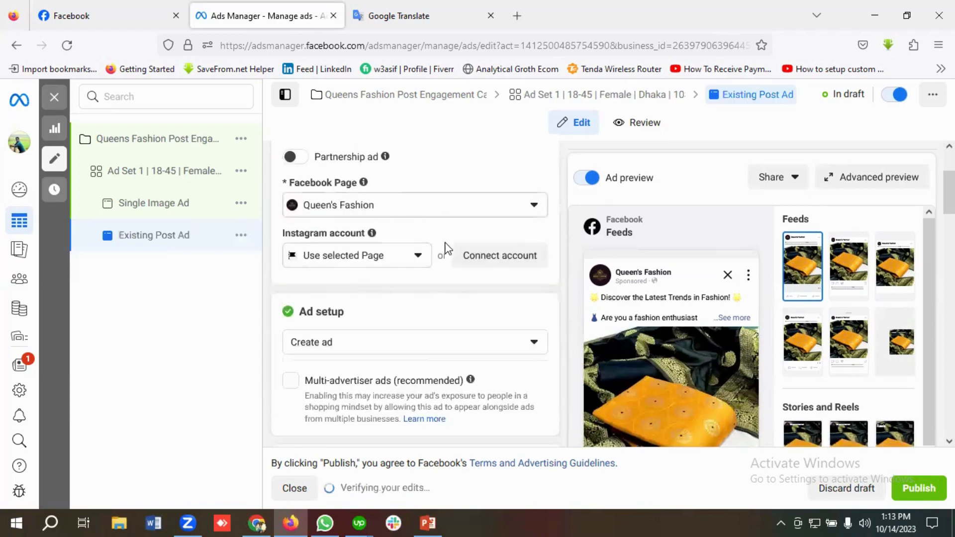
{"action": "scroll", "coordinate": [387, 300], "scroll_direction": "down", "scroll_amount": 1}
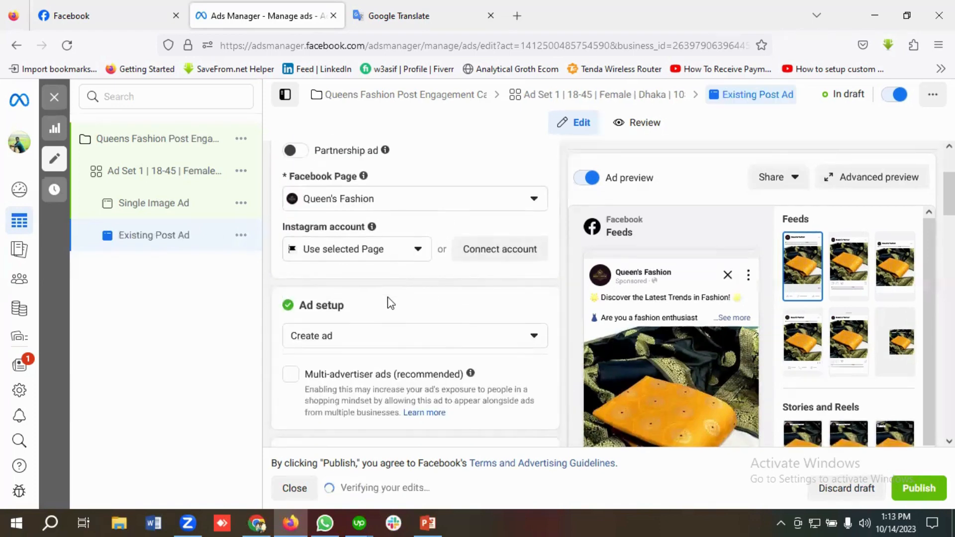
{"action": "left_click", "coordinate": [379, 293]}
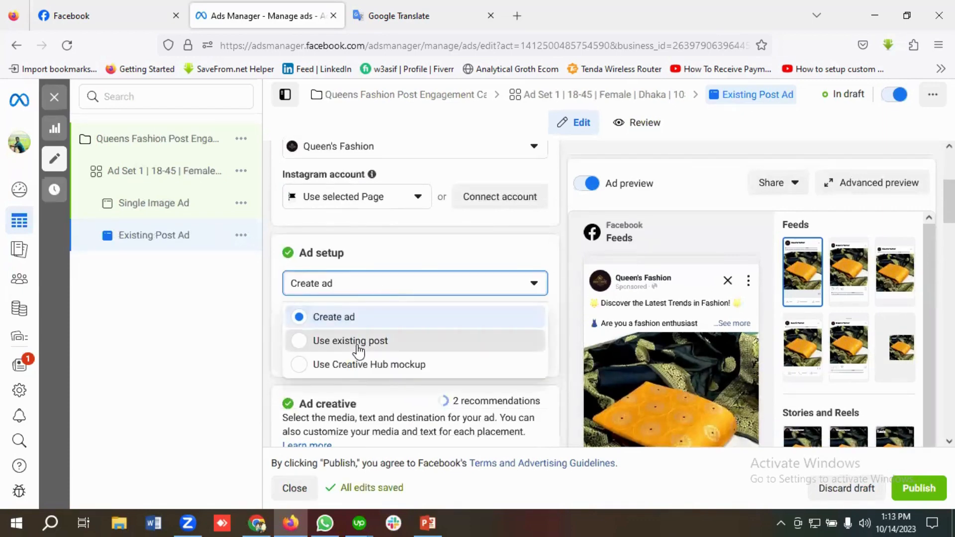
{"action": "left_click", "coordinate": [361, 344]}
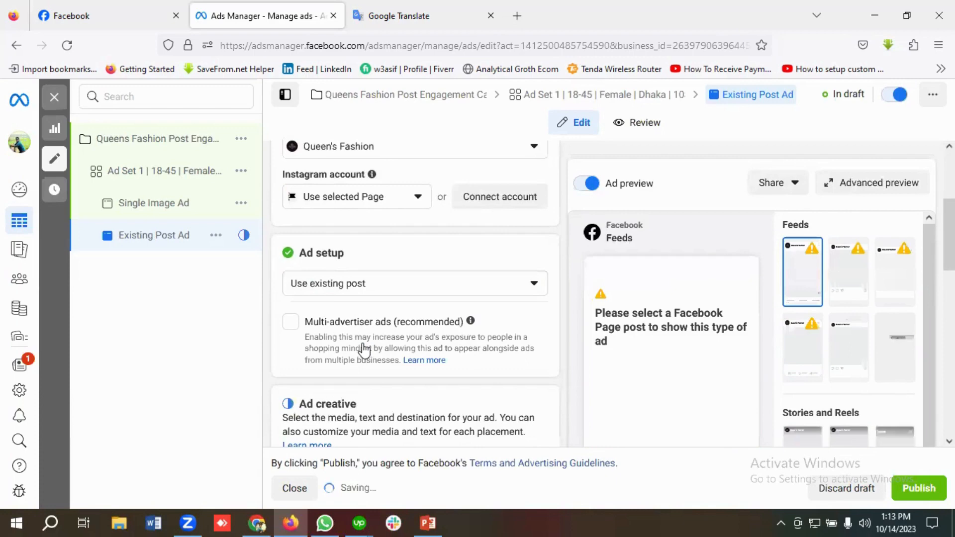
Select the first listed Facebook photo post, dated Oct 14, 2023, as the ad's creative.
{"action": "scroll", "coordinate": [398, 343], "scroll_direction": "down", "scroll_amount": 1}
{"action": "scroll", "coordinate": [397, 344], "scroll_direction": "down", "scroll_amount": 2}
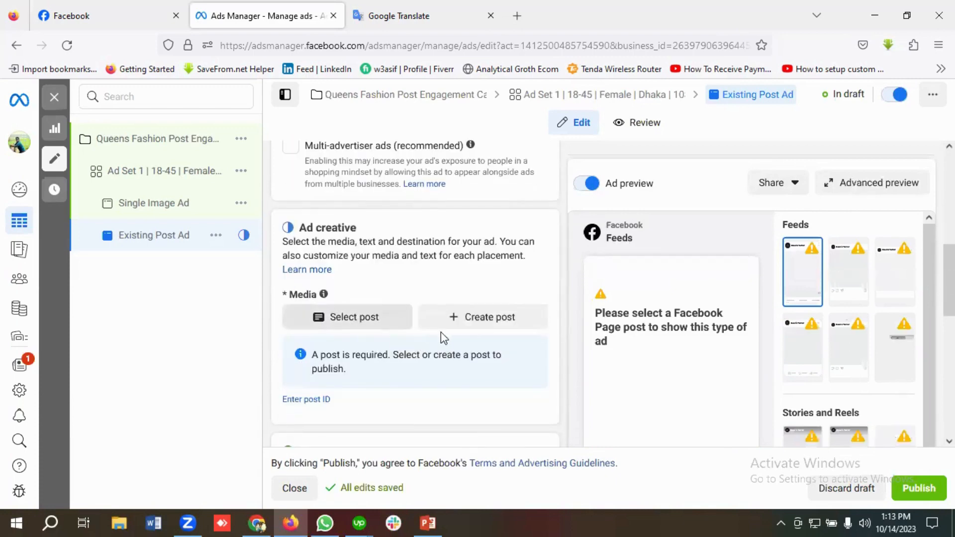
{"action": "left_click", "coordinate": [364, 329]}
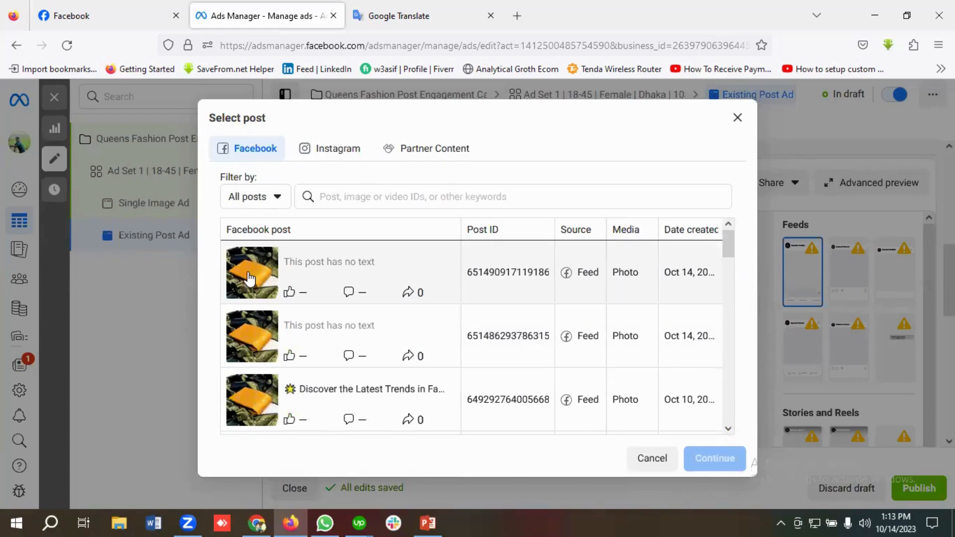
{"action": "left_click", "coordinate": [250, 280]}
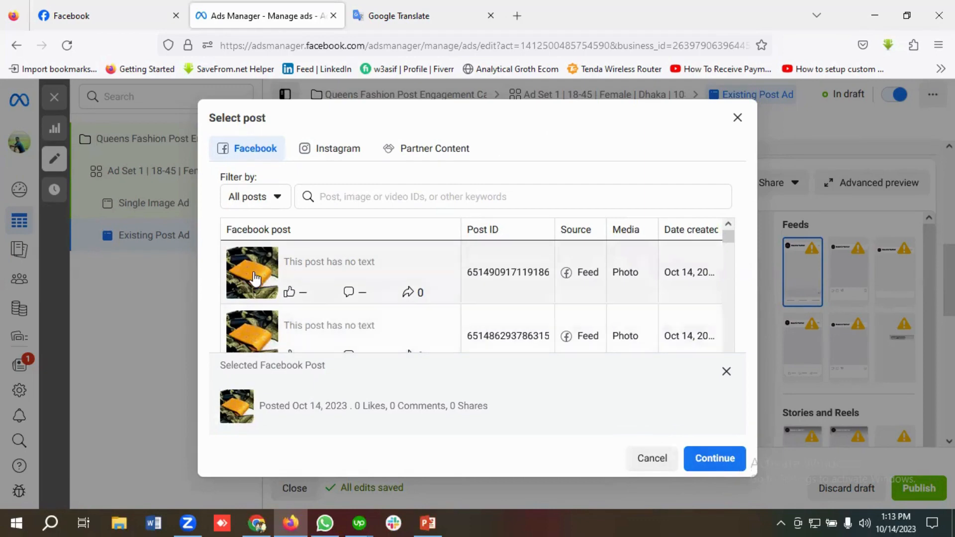
{"action": "left_click", "coordinate": [715, 458]}
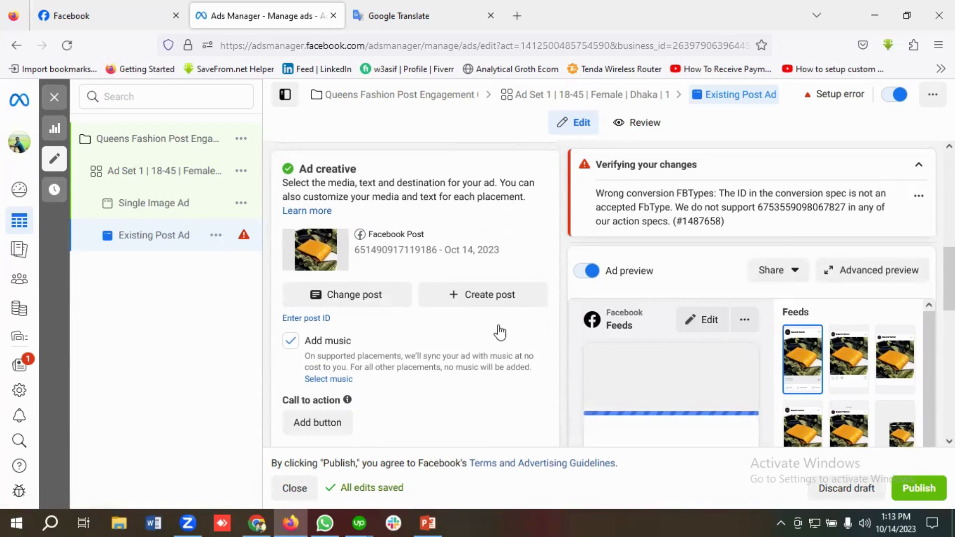
Review the existing post ad's creative, call-to-action, placement and tracking settings, and read the error flagged on the ad.
{"action": "scroll", "coordinate": [503, 335], "scroll_direction": "down", "scroll_amount": 3}
{"action": "scroll", "coordinate": [721, 331], "scroll_direction": "down", "scroll_amount": 8}
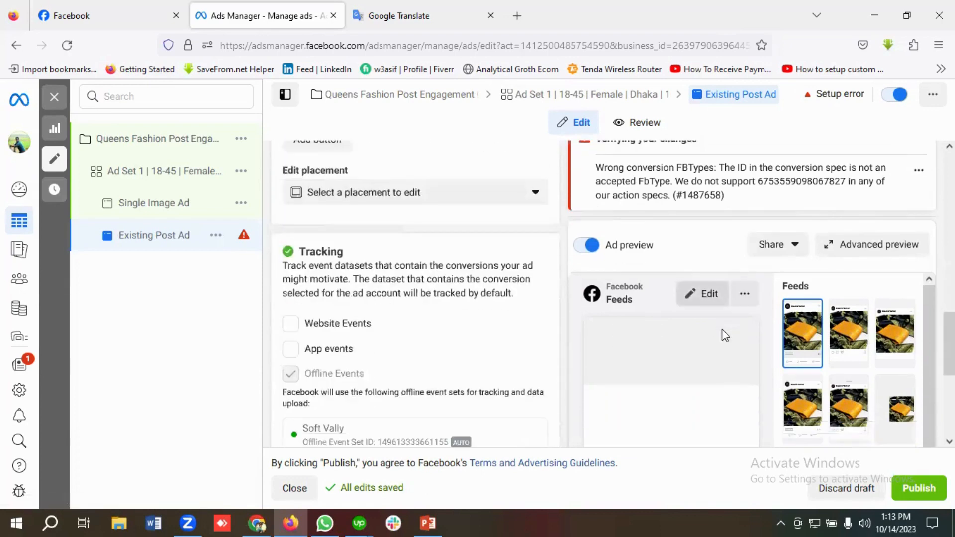
{"action": "scroll", "coordinate": [482, 306], "scroll_direction": "down", "scroll_amount": 2}
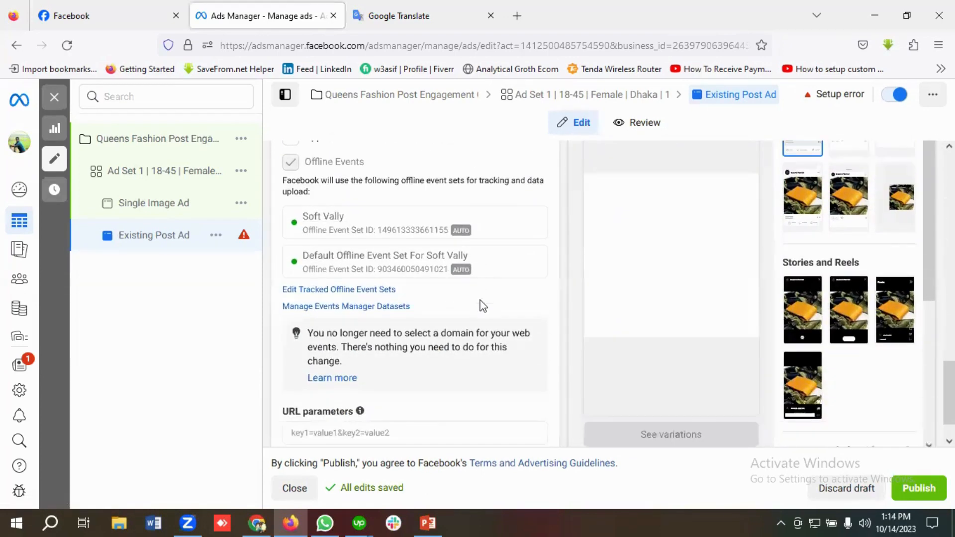
{"action": "scroll", "coordinate": [482, 305], "scroll_direction": "up", "scroll_amount": 4}
{"action": "scroll", "coordinate": [481, 305], "scroll_direction": "up", "scroll_amount": 7}
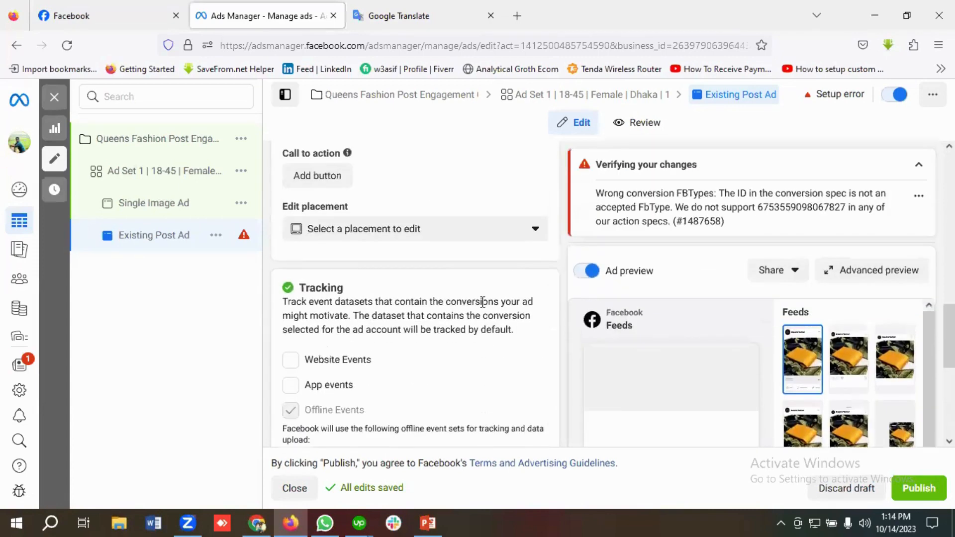
{"action": "scroll", "coordinate": [520, 343], "scroll_direction": "up", "scroll_amount": 1}
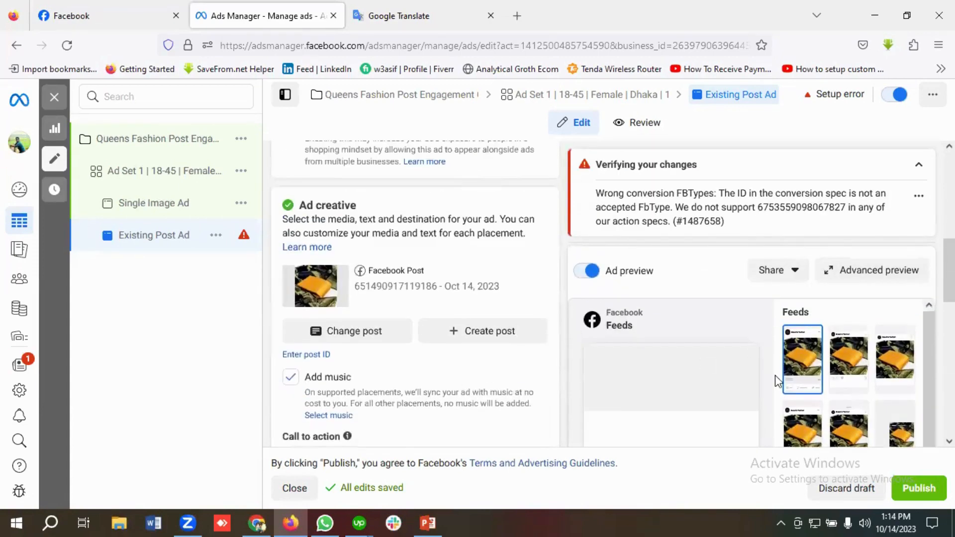
{"action": "scroll", "coordinate": [534, 366], "scroll_direction": "up", "scroll_amount": 1}
{"action": "scroll", "coordinate": [532, 365], "scroll_direction": "down", "scroll_amount": 2}
{"action": "scroll", "coordinate": [536, 363], "scroll_direction": "down", "scroll_amount": 8}
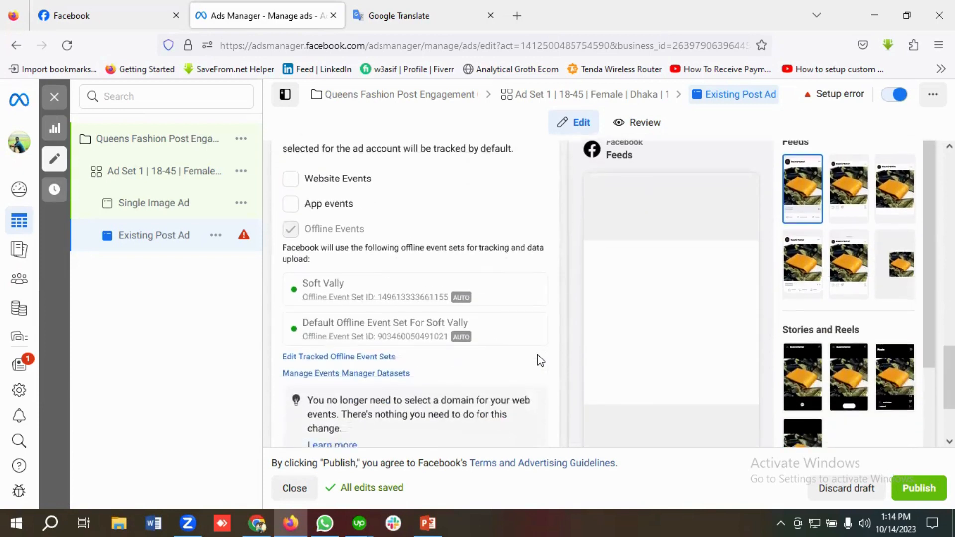
{"action": "scroll", "coordinate": [538, 355], "scroll_direction": "down", "scroll_amount": 2}
{"action": "scroll", "coordinate": [540, 357], "scroll_direction": "up", "scroll_amount": 2}
{"action": "scroll", "coordinate": [542, 360], "scroll_direction": "up", "scroll_amount": 4}
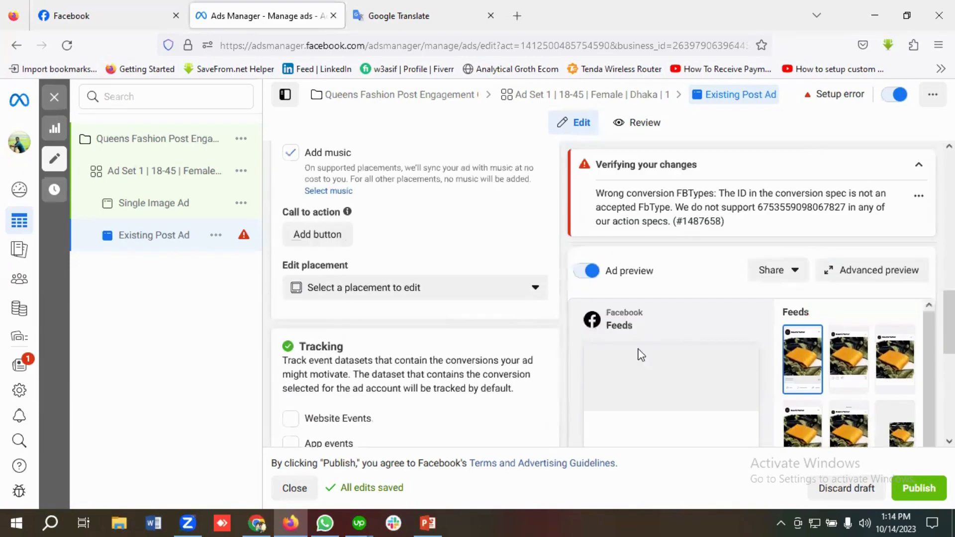
{"action": "mouse_move", "coordinate": [249, 243]}
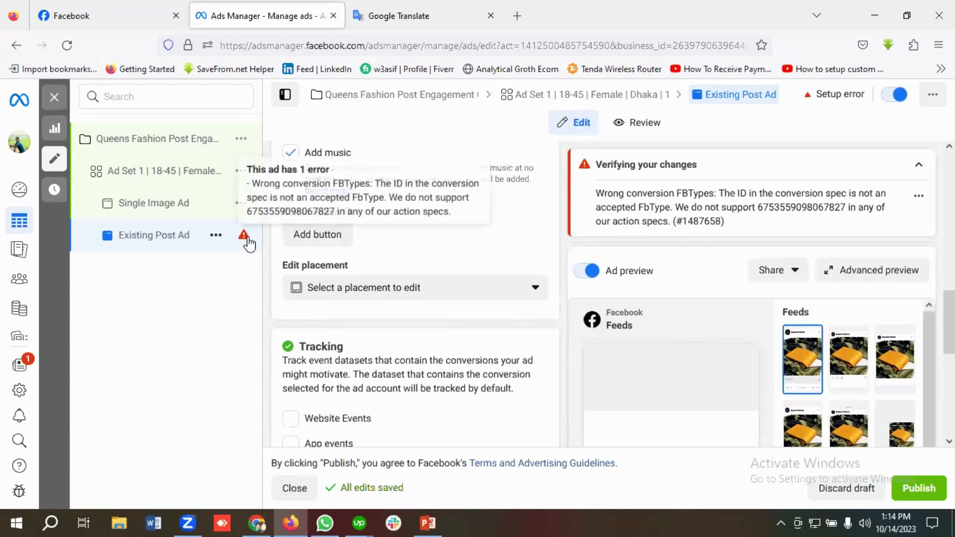
{"action": "scroll", "coordinate": [424, 258], "scroll_direction": "up", "scroll_amount": 5}
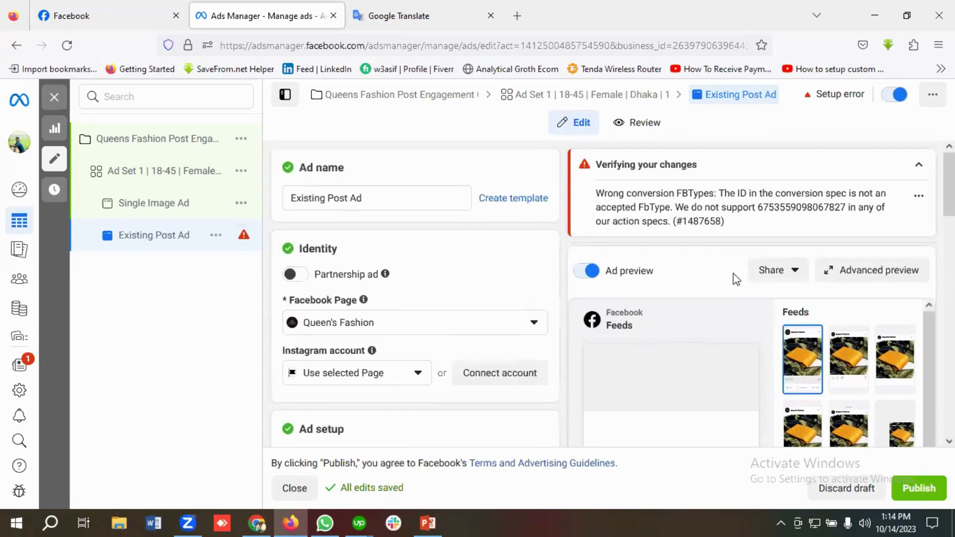
Examine the ad's feed placements in the advanced preview, and close it.
{"action": "left_click", "coordinate": [874, 270]}
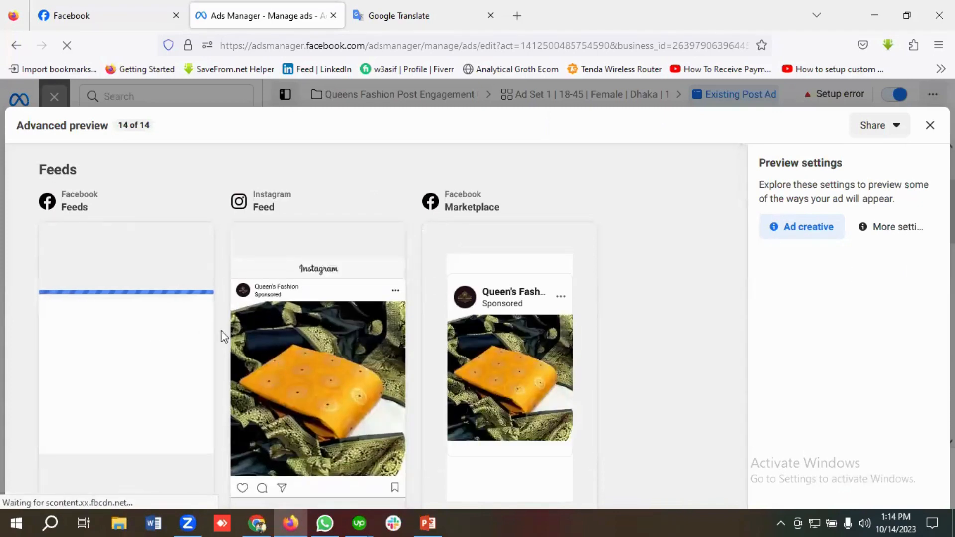
{"action": "scroll", "coordinate": [330, 350], "scroll_direction": "down", "scroll_amount": 2}
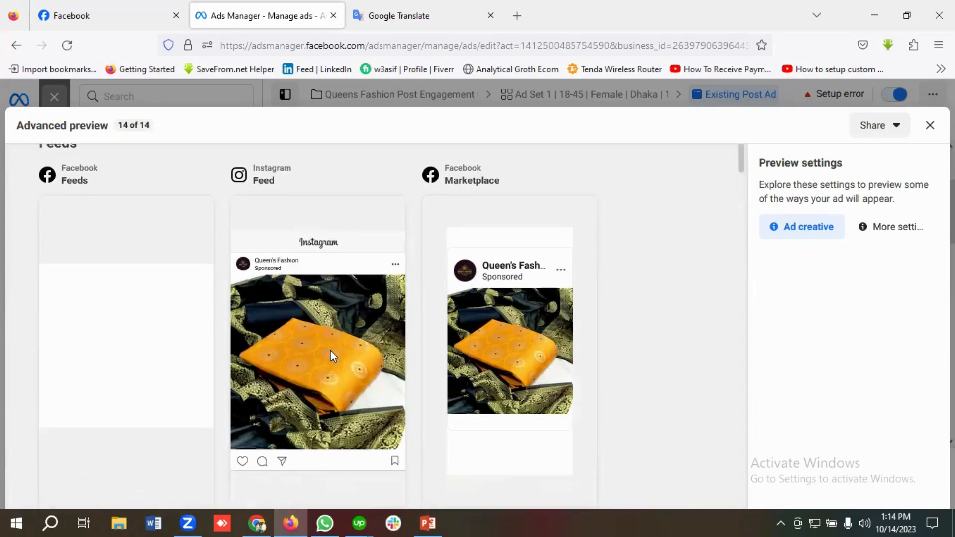
{"action": "scroll", "coordinate": [331, 351], "scroll_direction": "up", "scroll_amount": 2}
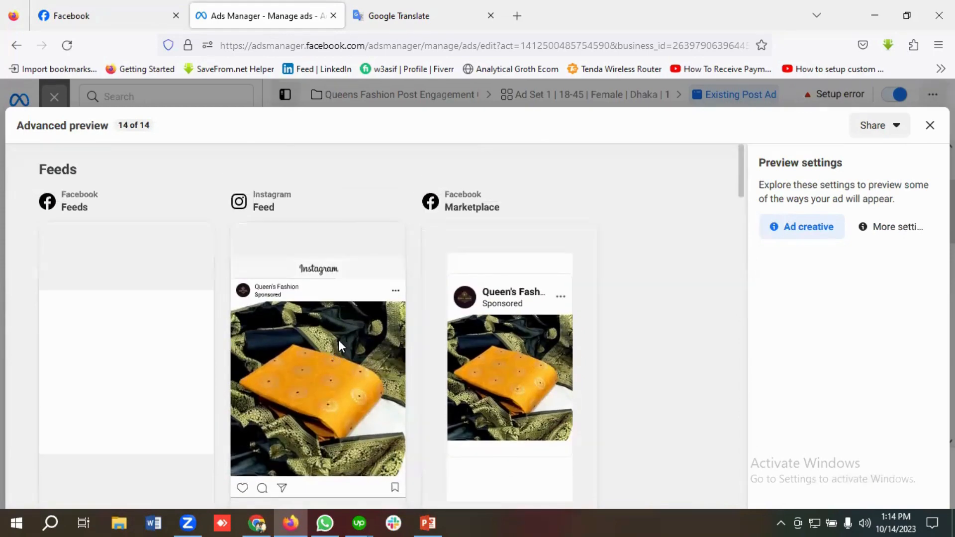
{"action": "scroll", "coordinate": [338, 339], "scroll_direction": "down", "scroll_amount": 3}
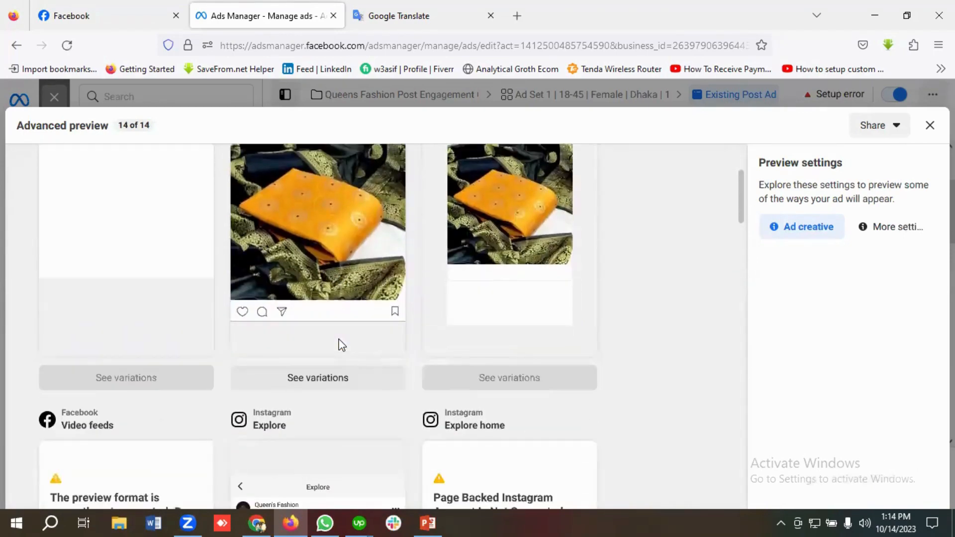
{"action": "scroll", "coordinate": [341, 345], "scroll_direction": "down", "scroll_amount": 3}
{"action": "scroll", "coordinate": [341, 343], "scroll_direction": "up", "scroll_amount": 6}
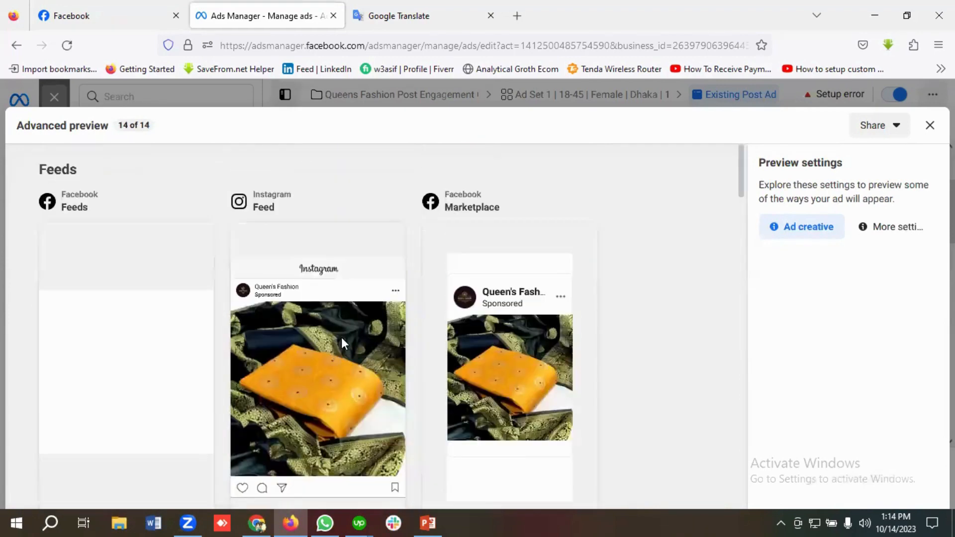
{"action": "left_click", "coordinate": [929, 125]}
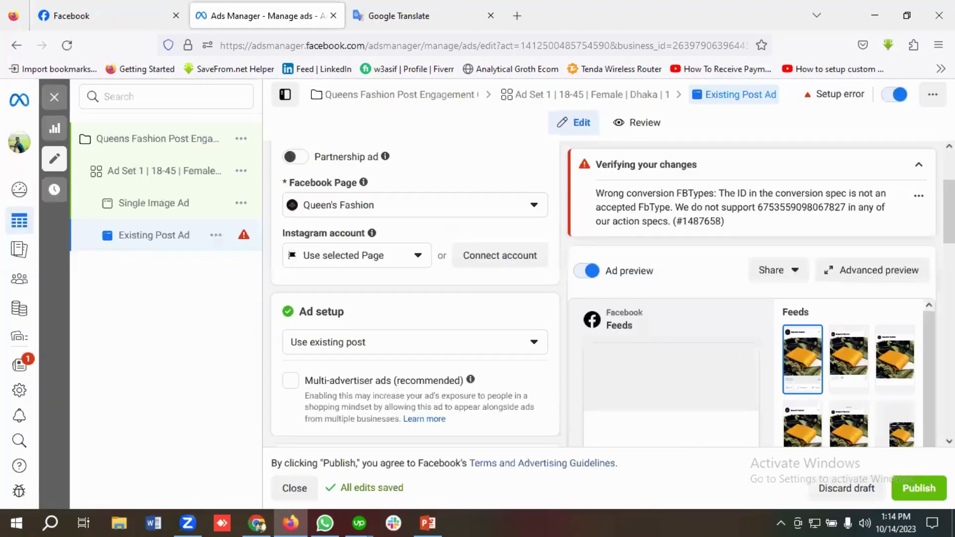
Recheck the Existing Post Ad's identity, ad setup and selected post against the reported error.
{"action": "scroll", "coordinate": [422, 346], "scroll_direction": "up", "scroll_amount": 1}
{"action": "scroll", "coordinate": [422, 348], "scroll_direction": "up", "scroll_amount": 1}
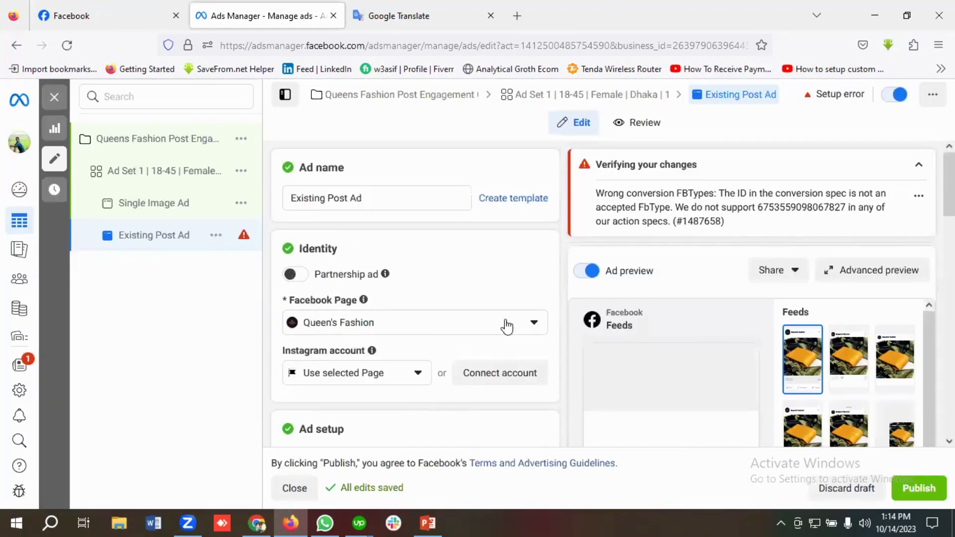
{"action": "scroll", "coordinate": [367, 379], "scroll_direction": "down", "scroll_amount": 3}
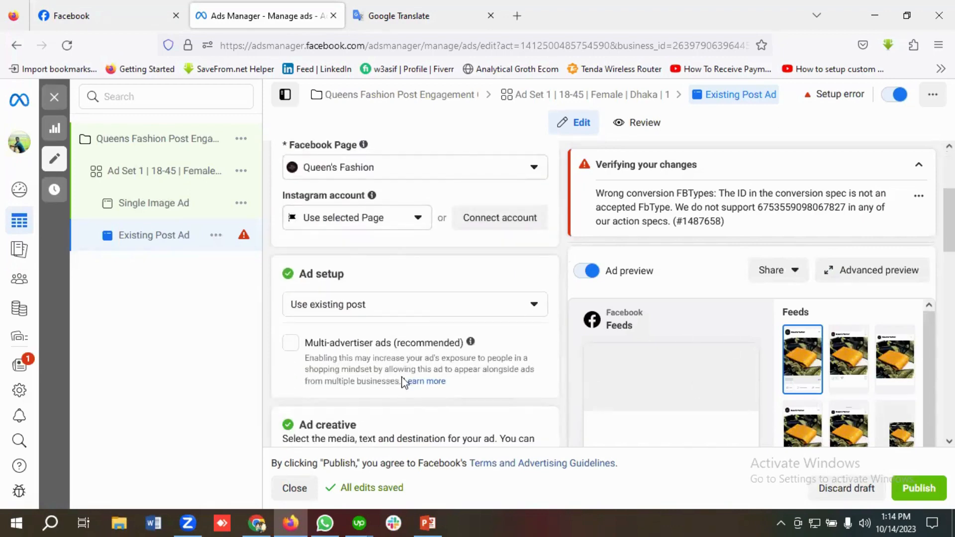
{"action": "scroll", "coordinate": [514, 384], "scroll_direction": "down", "scroll_amount": 6}
{"action": "scroll", "coordinate": [369, 273], "scroll_direction": "up", "scroll_amount": 3}
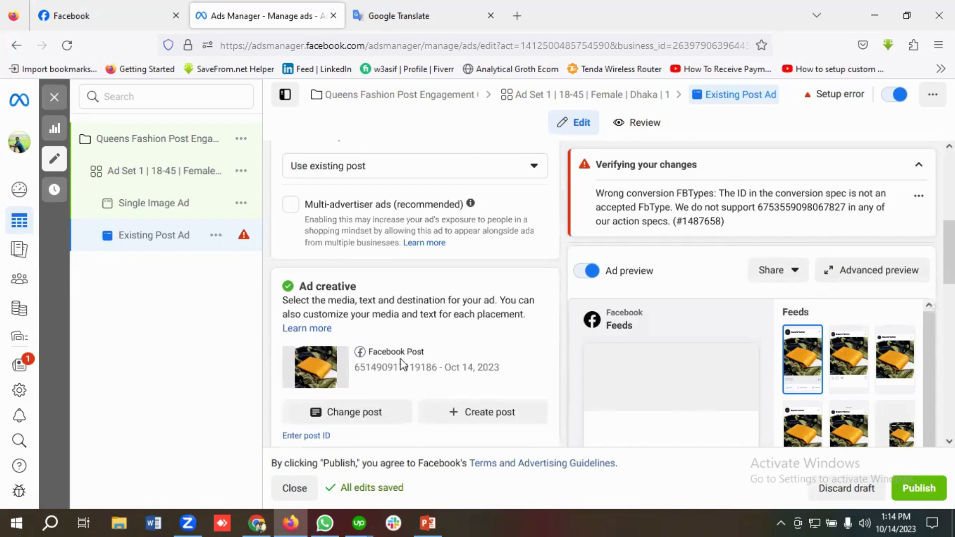
{"action": "scroll", "coordinate": [428, 367], "scroll_direction": "up", "scroll_amount": 6}
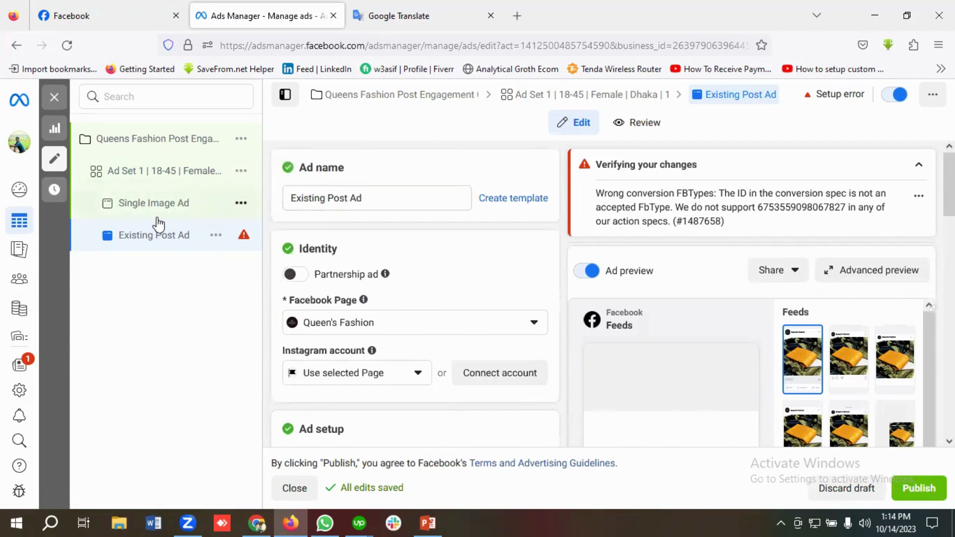
Quickly duplicate Ad Set 1 twice within the Queens Fashion campaign, including its Single Image Ad and Existing Post Ad.
{"action": "left_click", "coordinate": [242, 173]}
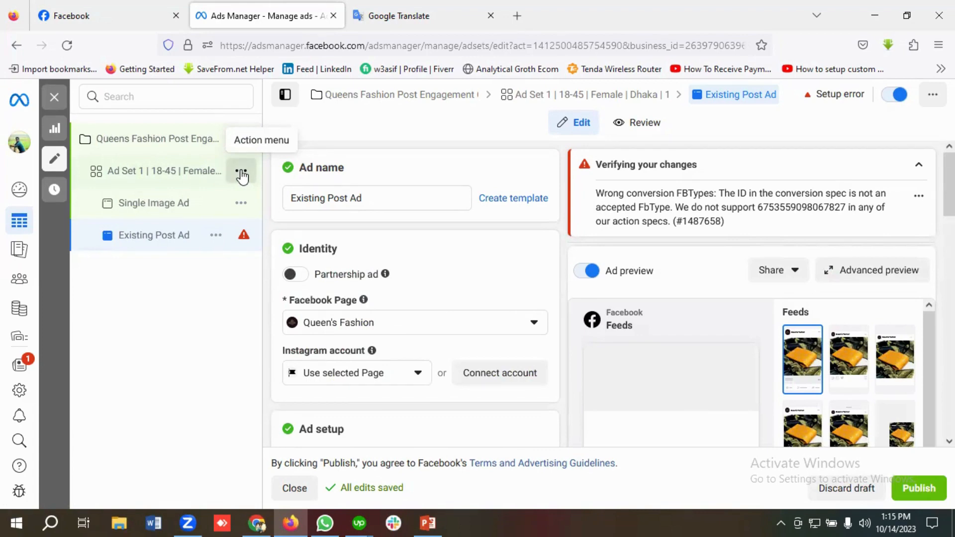
{"action": "left_click", "coordinate": [242, 174]}
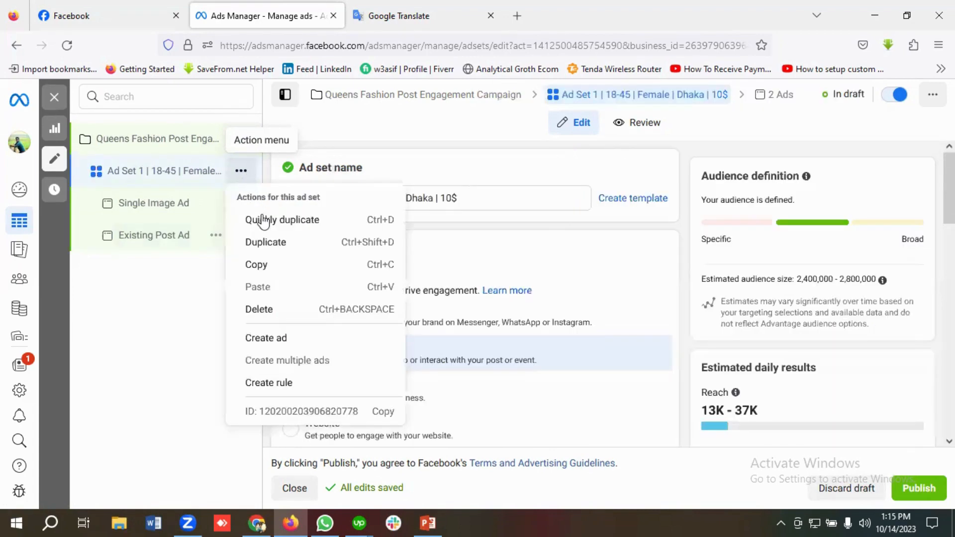
{"action": "left_click", "coordinate": [266, 228]}
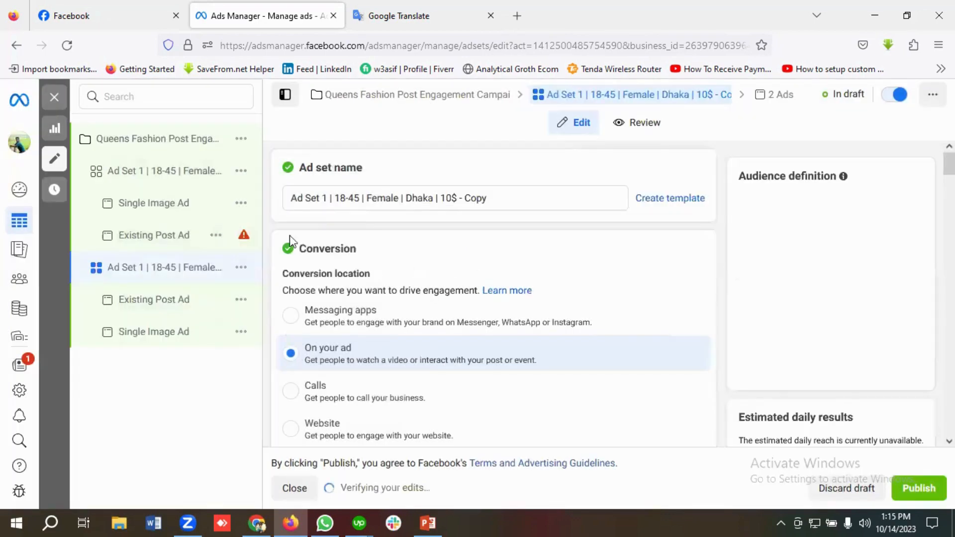
{"action": "left_click", "coordinate": [242, 171]}
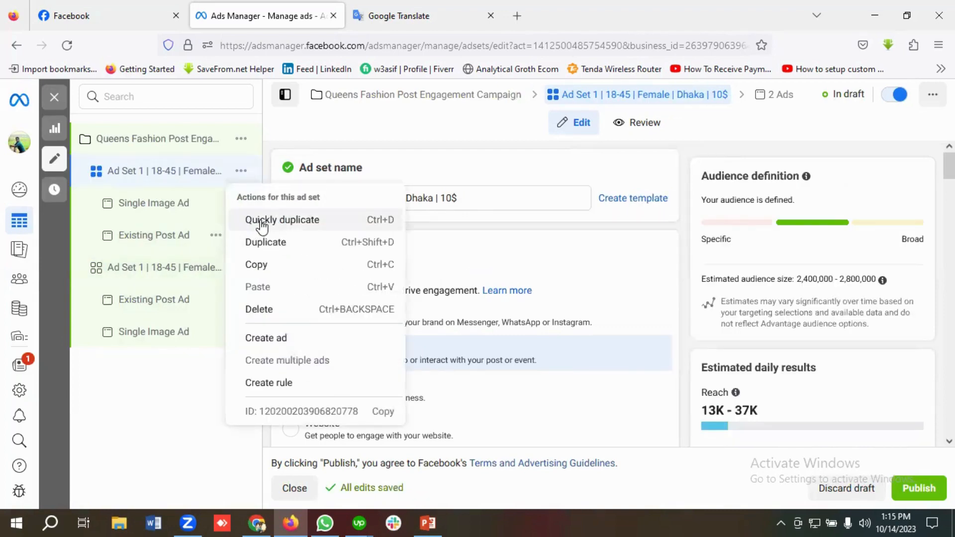
{"action": "left_click", "coordinate": [262, 223]}
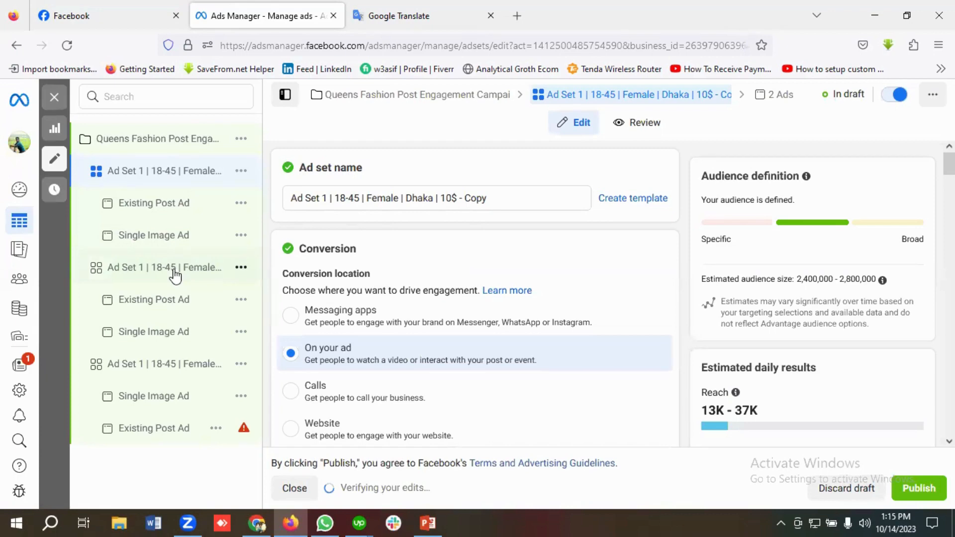
Rename the topmost Ad Set 1 copy as "Ad Set 2 | 18-45 | Female & Male | Dhaka | 10$".
{"action": "left_click", "coordinate": [167, 369]}
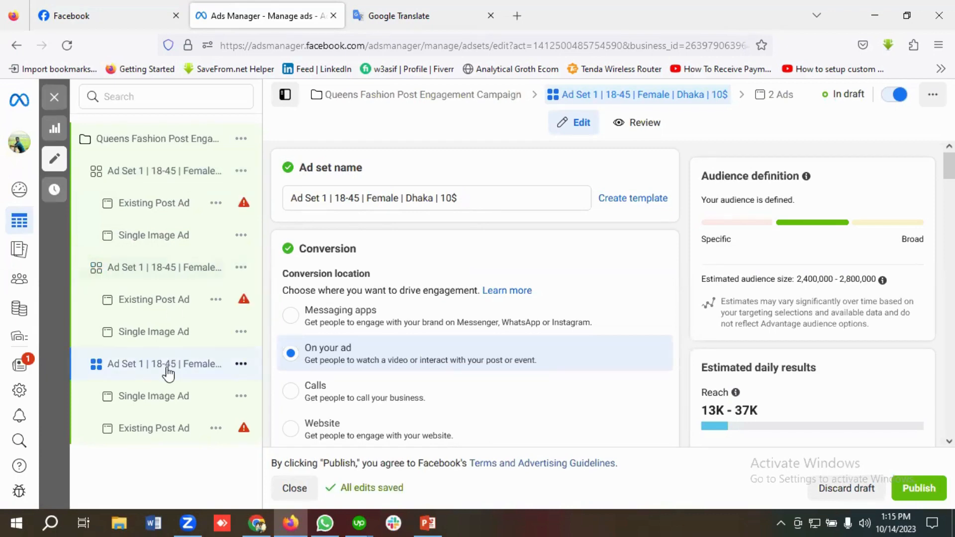
{"action": "left_click", "coordinate": [186, 177]}
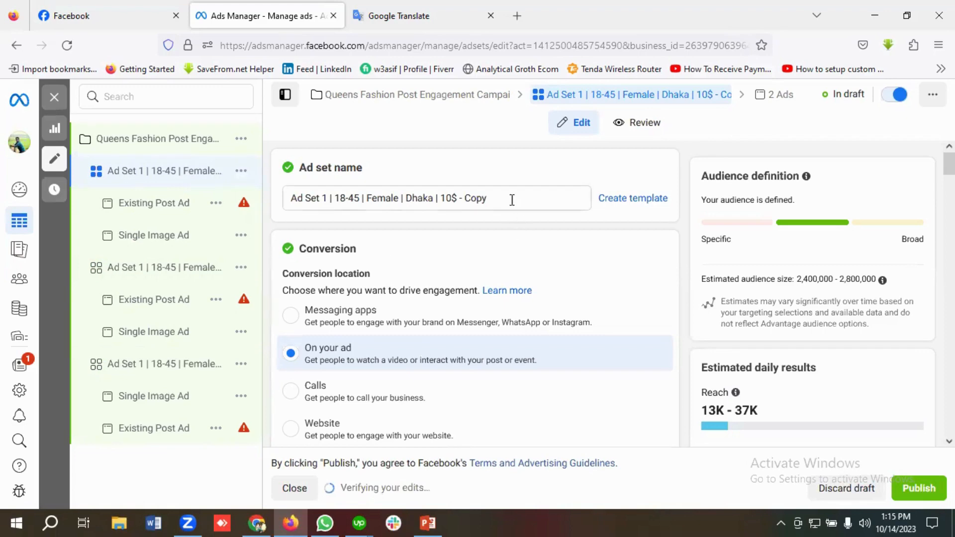
{"action": "left_click", "coordinate": [492, 197]}
{"action": "key", "text": "BackSpace"}
{"action": "key", "text": "BackSpace"}
{"action": "key", "text": "BackSpace"}
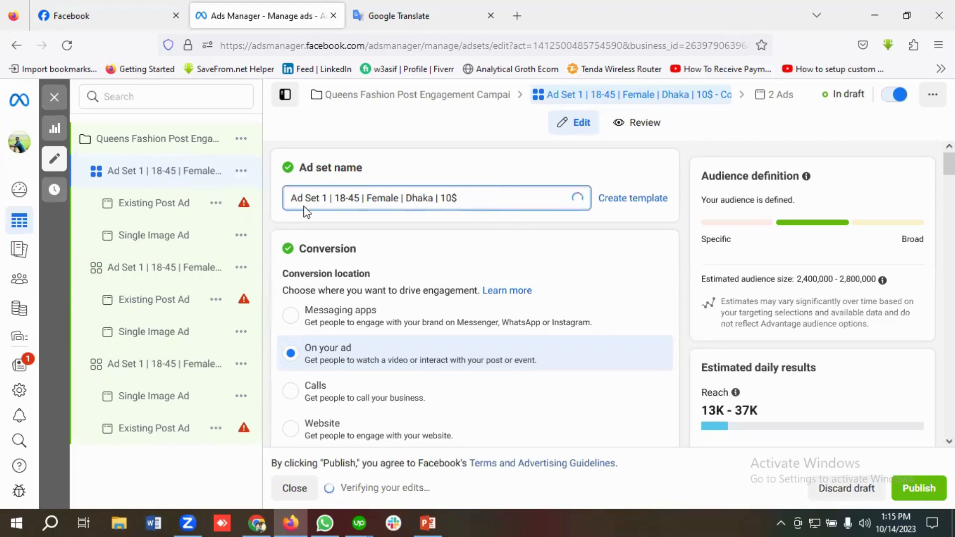
{"action": "left_click", "coordinate": [326, 198]}
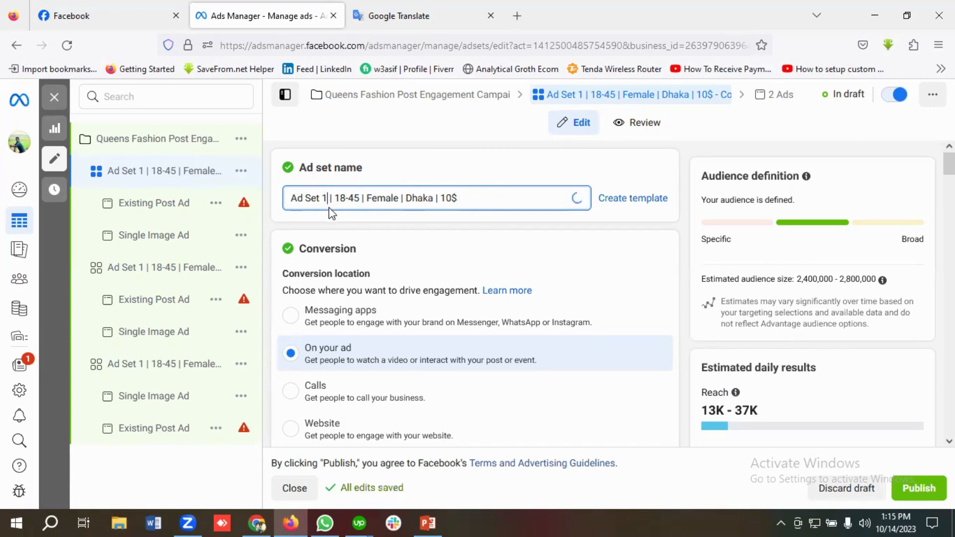
{"action": "key", "text": "BackSpace"}
{"action": "type", "text": "2"}
{"action": "type", "text": " & Male"}
Set the audience gender of Ad Set 2 to All.
{"action": "scroll", "coordinate": [433, 270], "scroll_direction": "down", "scroll_amount": 5}
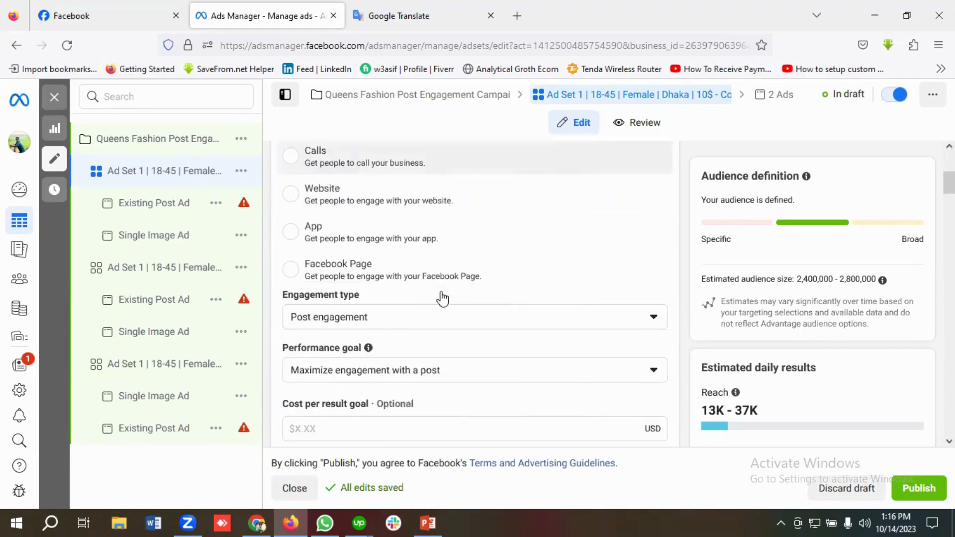
{"action": "scroll", "coordinate": [442, 298], "scroll_direction": "down", "scroll_amount": 1}
{"action": "scroll", "coordinate": [362, 239], "scroll_direction": "up", "scroll_amount": 2}
{"action": "scroll", "coordinate": [477, 258], "scroll_direction": "down", "scroll_amount": 1}
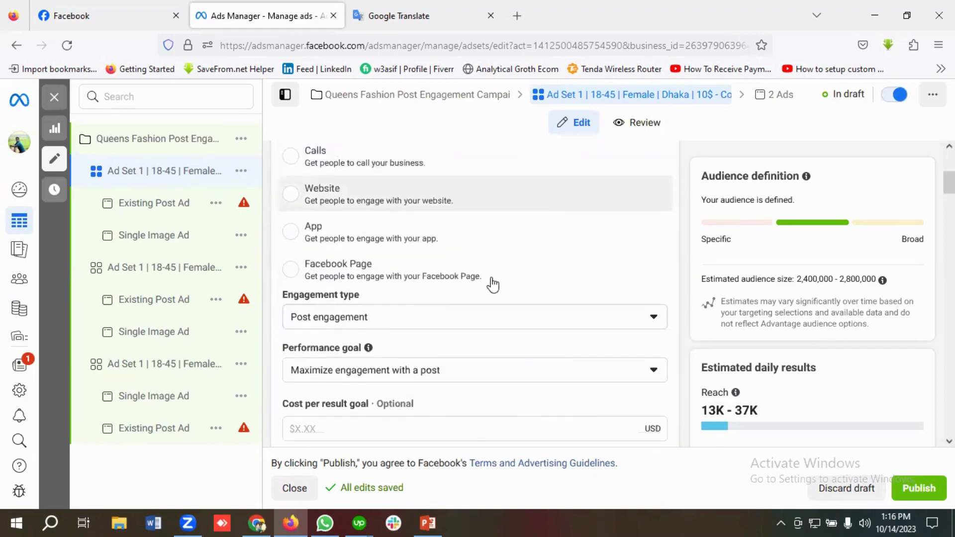
{"action": "scroll", "coordinate": [443, 315], "scroll_direction": "down", "scroll_amount": 2}
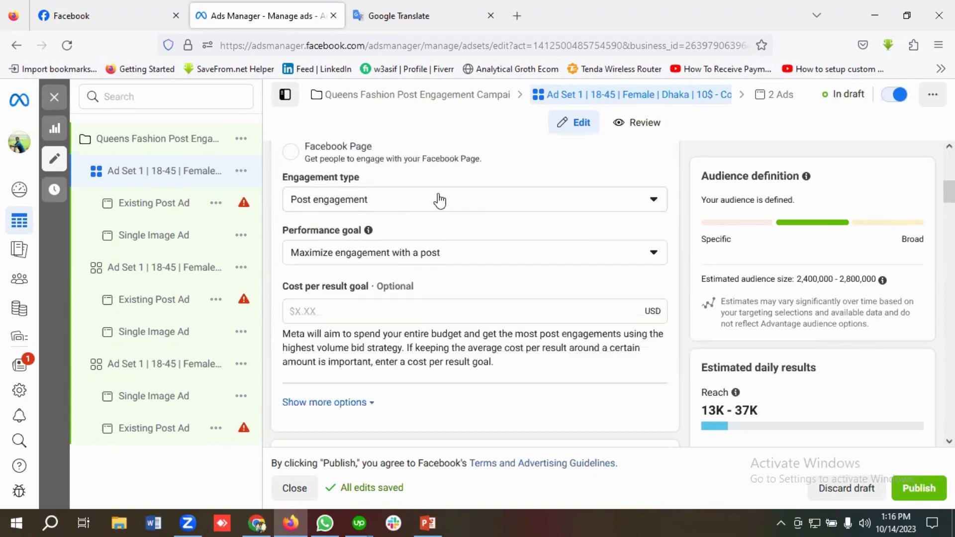
{"action": "scroll", "coordinate": [479, 228], "scroll_direction": "down", "scroll_amount": 4}
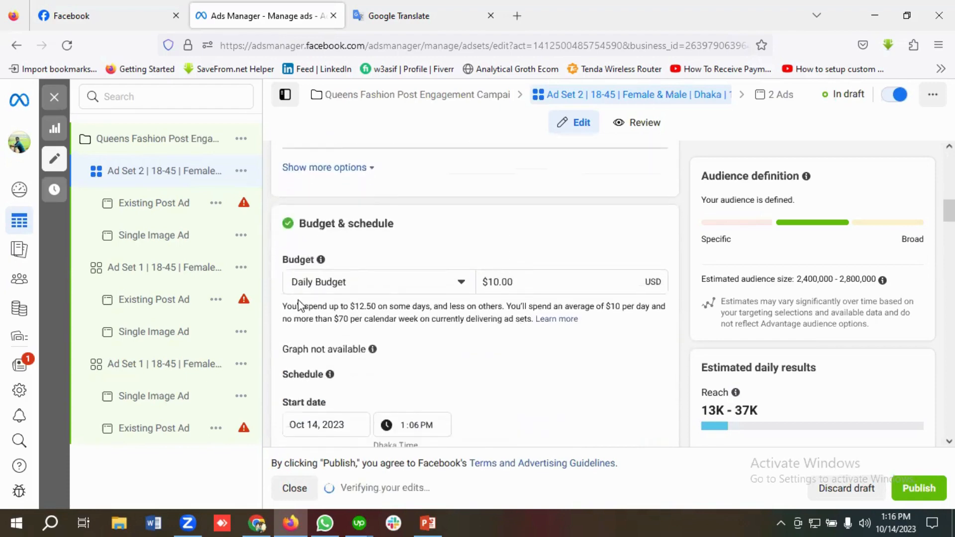
{"action": "scroll", "coordinate": [536, 297], "scroll_direction": "down", "scroll_amount": 3}
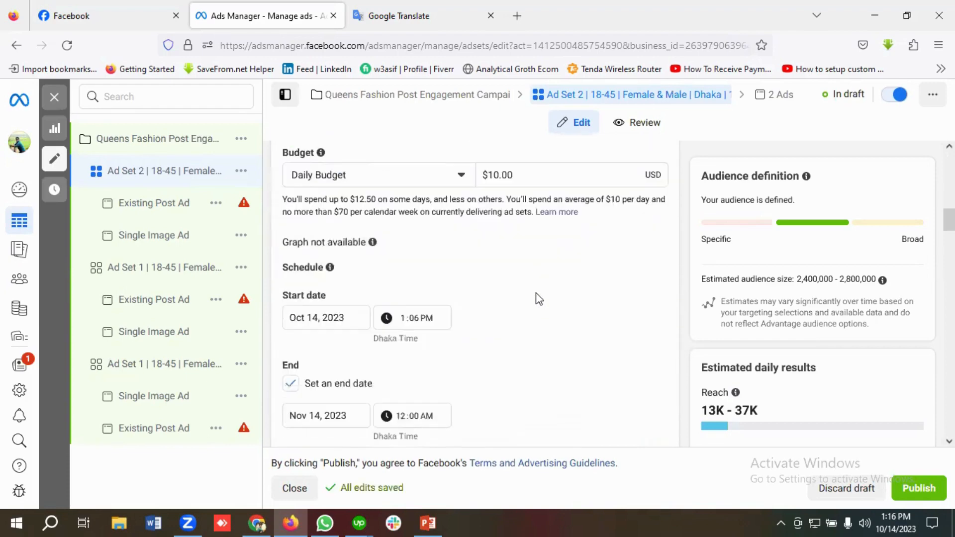
{"action": "scroll", "coordinate": [427, 269], "scroll_direction": "down", "scroll_amount": 1}
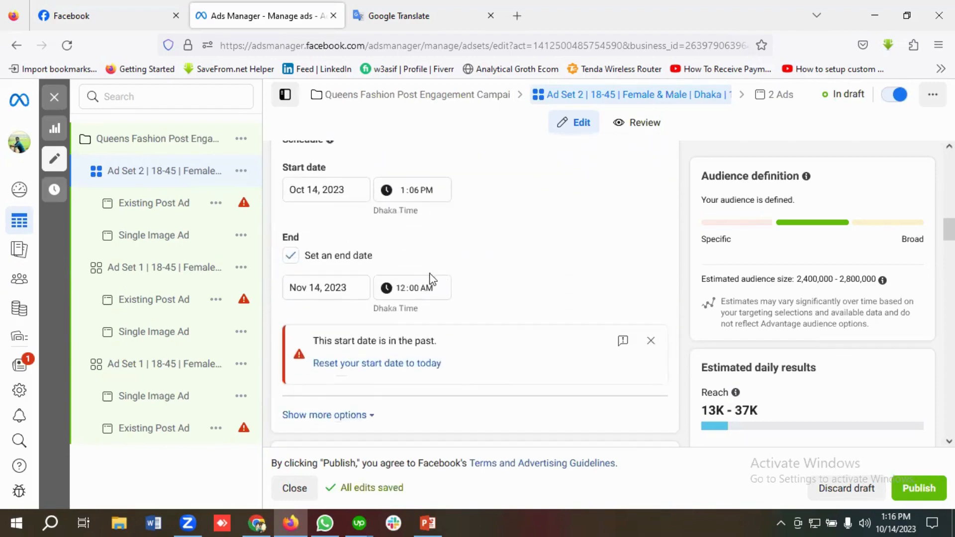
{"action": "scroll", "coordinate": [395, 267], "scroll_direction": "down", "scroll_amount": 1}
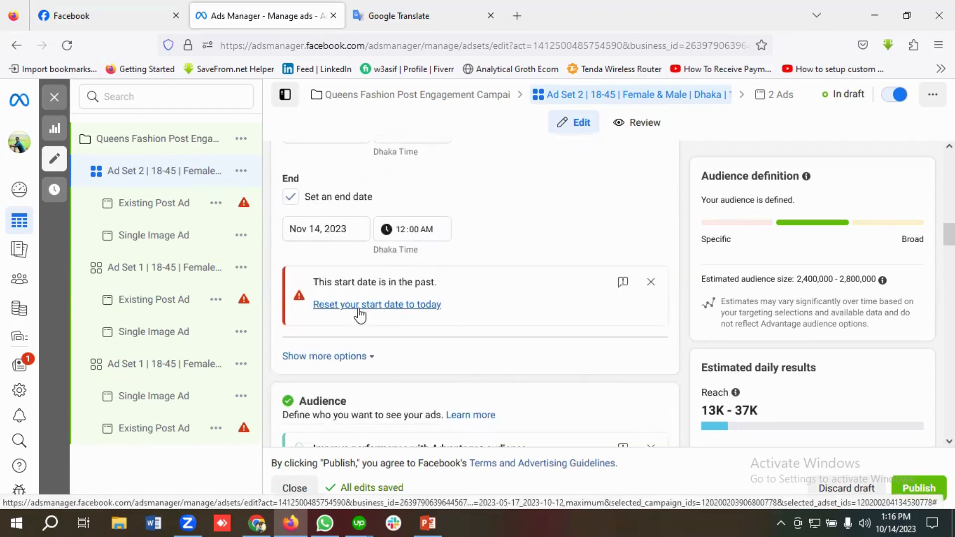
{"action": "scroll", "coordinate": [454, 313], "scroll_direction": "down", "scroll_amount": 9}
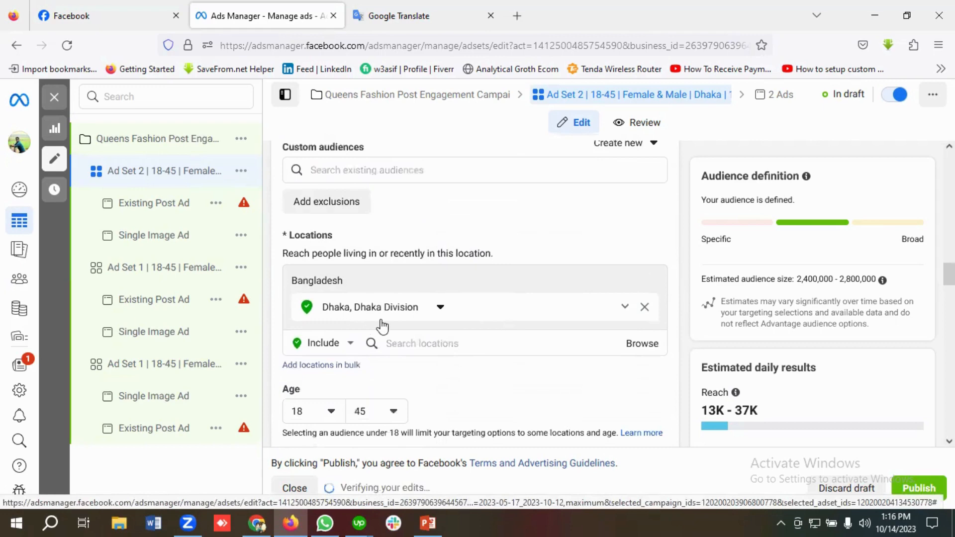
{"action": "scroll", "coordinate": [481, 316], "scroll_direction": "down", "scroll_amount": 1}
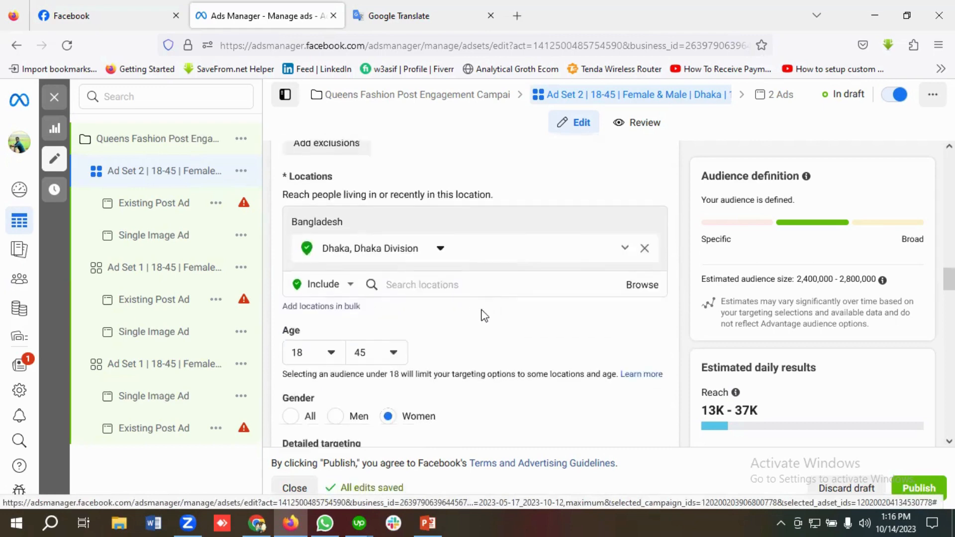
{"action": "scroll", "coordinate": [408, 338], "scroll_direction": "down", "scroll_amount": 1}
{"action": "scroll", "coordinate": [408, 338], "scroll_direction": "down", "scroll_amount": 2}
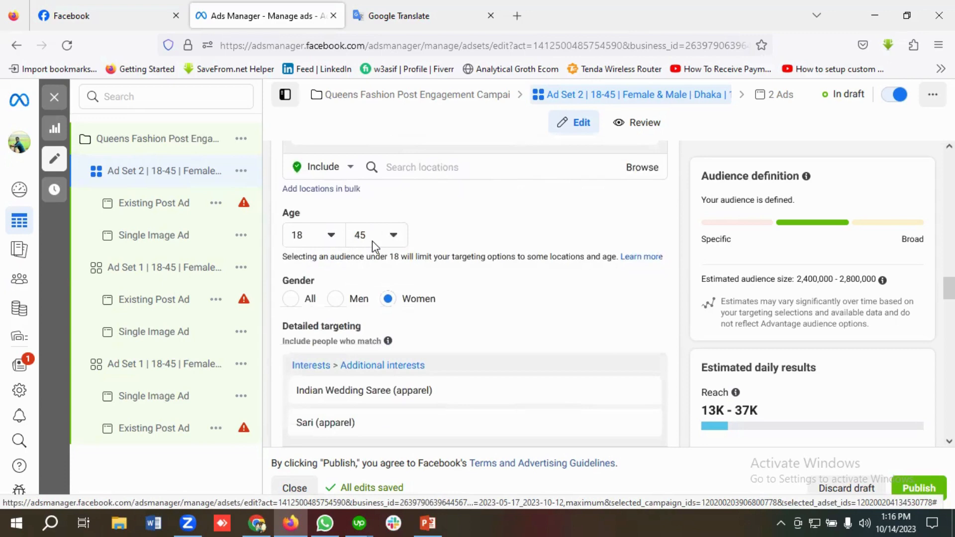
{"action": "scroll", "coordinate": [372, 241], "scroll_direction": "down", "scroll_amount": 1}
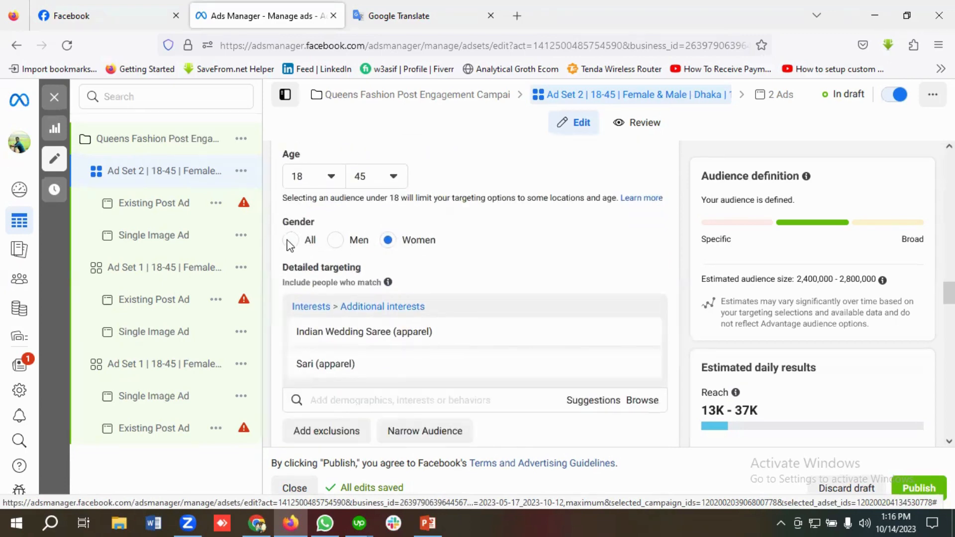
{"action": "scroll", "coordinate": [293, 243], "scroll_direction": "down", "scroll_amount": 1}
{"action": "scroll", "coordinate": [299, 243], "scroll_direction": "up", "scroll_amount": 1}
{"action": "left_click", "coordinate": [293, 241]}
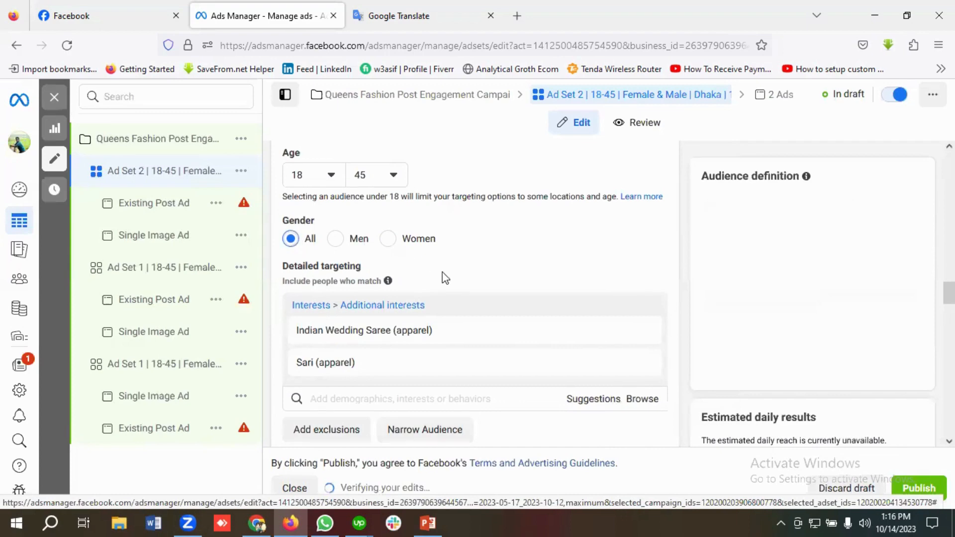
Review Ad Set 2's detailed targeting, languages and manual placements, including the selected feed placements.
{"action": "scroll", "coordinate": [443, 281], "scroll_direction": "down", "scroll_amount": 2}
{"action": "scroll", "coordinate": [443, 283], "scroll_direction": "up", "scroll_amount": 1}
{"action": "mouse_move", "coordinate": [462, 287]}
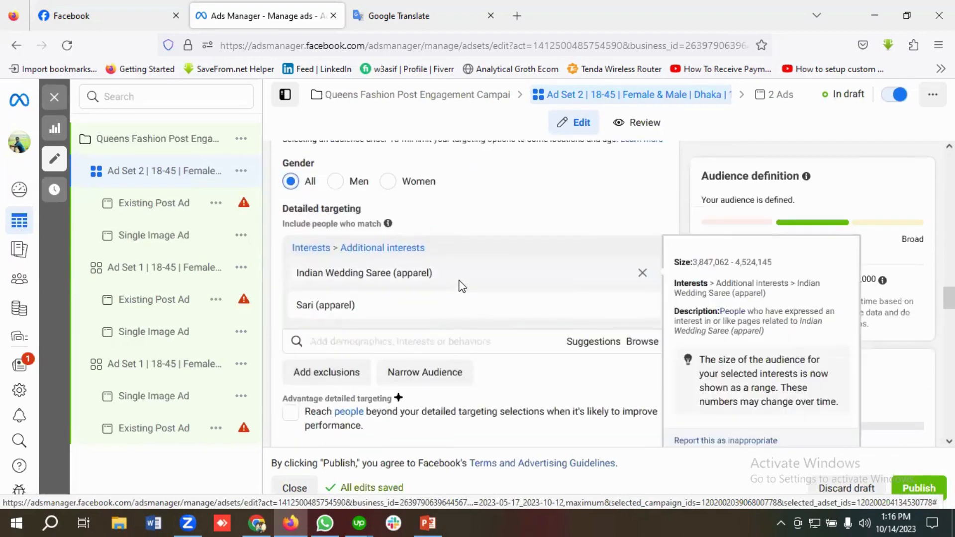
{"action": "scroll", "coordinate": [399, 281], "scroll_direction": "down", "scroll_amount": 2}
{"action": "scroll", "coordinate": [464, 288], "scroll_direction": "down", "scroll_amount": 3}
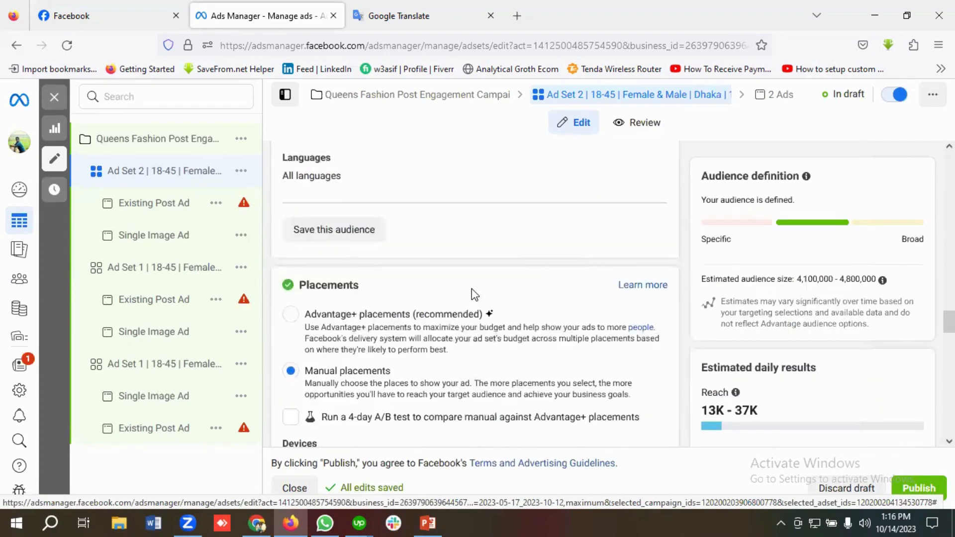
{"action": "scroll", "coordinate": [474, 294], "scroll_direction": "down", "scroll_amount": 7}
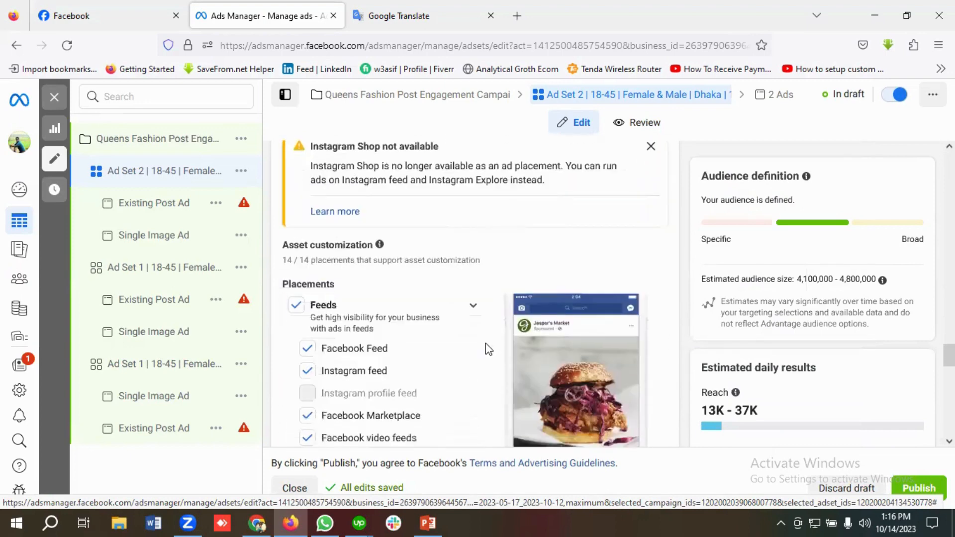
{"action": "scroll", "coordinate": [486, 343], "scroll_direction": "down", "scroll_amount": 3}
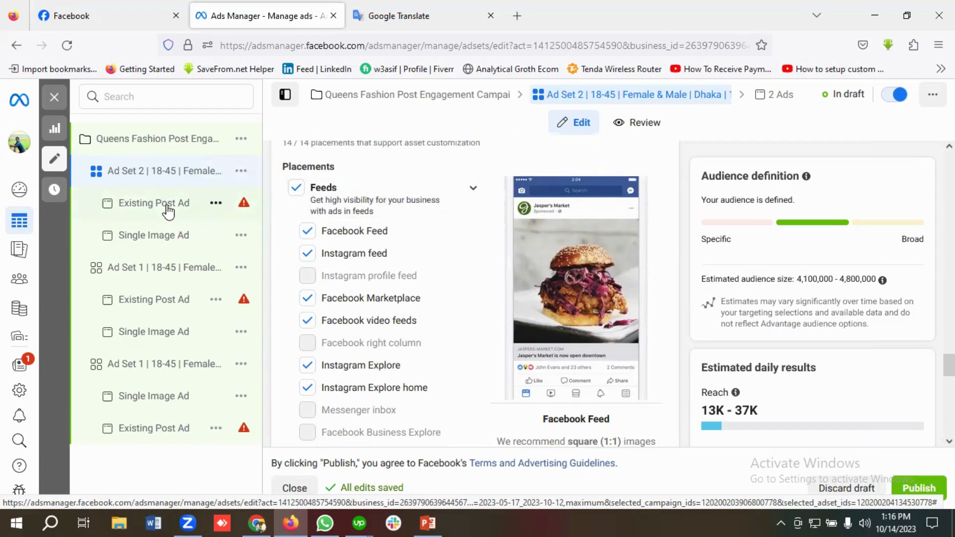
Rename the remaining Ad Set 1 copy as "Ad Set 3 | 18-45 | Female | Bangladesh | 10$".
{"action": "left_click", "coordinate": [144, 279]}
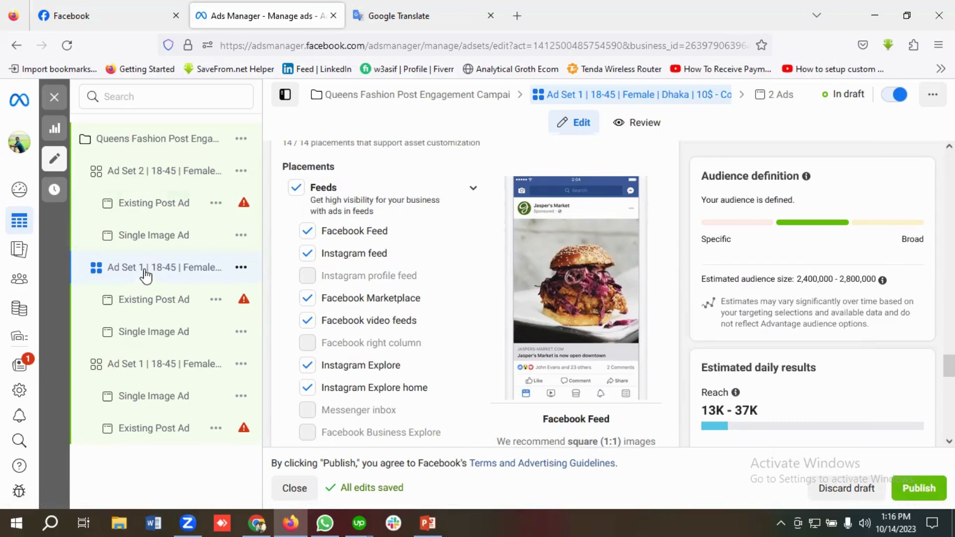
{"action": "scroll", "coordinate": [319, 273], "scroll_direction": "up", "scroll_amount": 10}
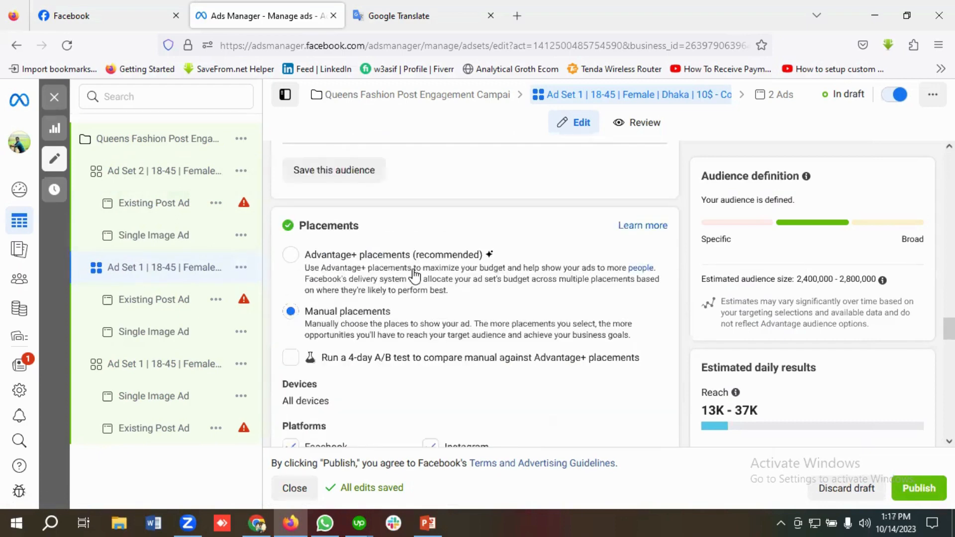
{"action": "scroll", "coordinate": [416, 275], "scroll_direction": "up", "scroll_amount": 15}
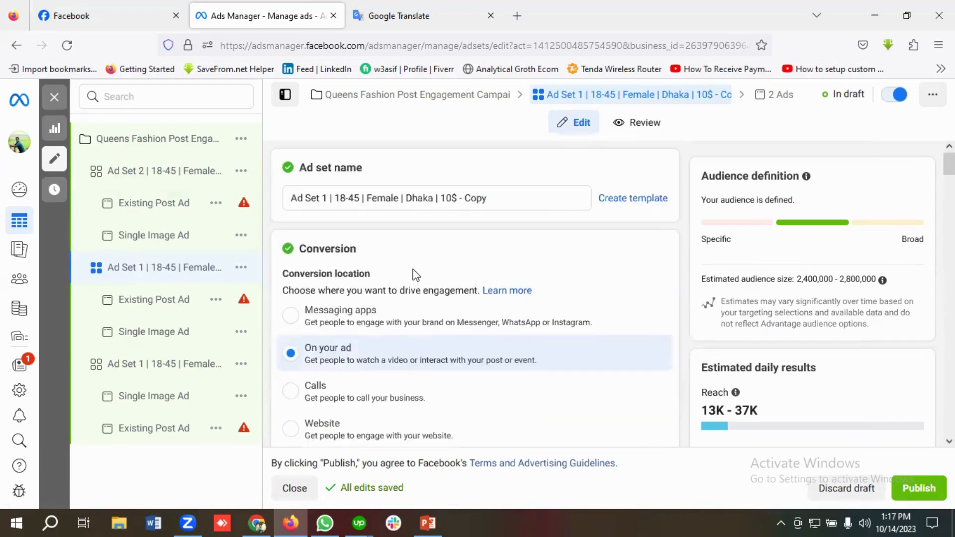
{"action": "left_click", "coordinate": [332, 197]}
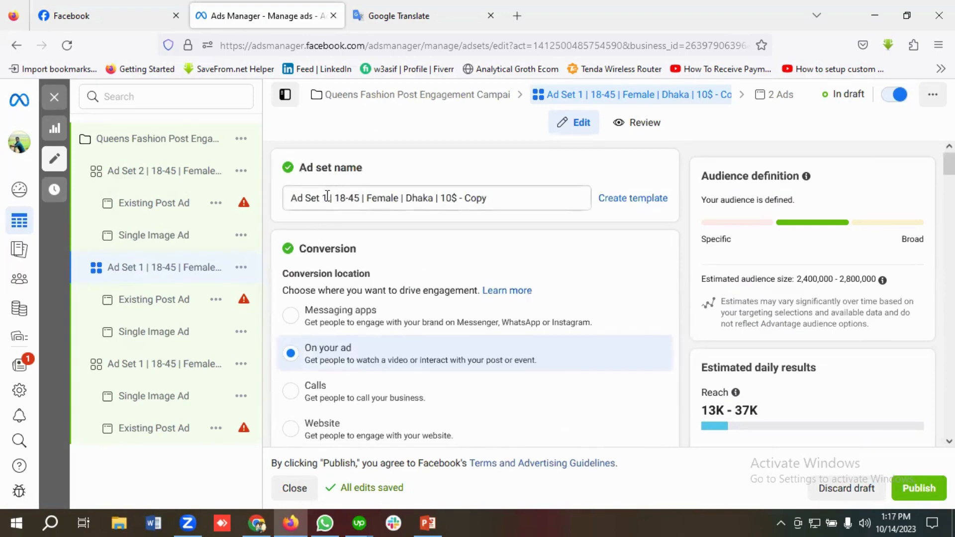
{"action": "left_click", "coordinate": [327, 197]}
{"action": "key", "text": "BackSpace"}
{"action": "type", "text": "3"}
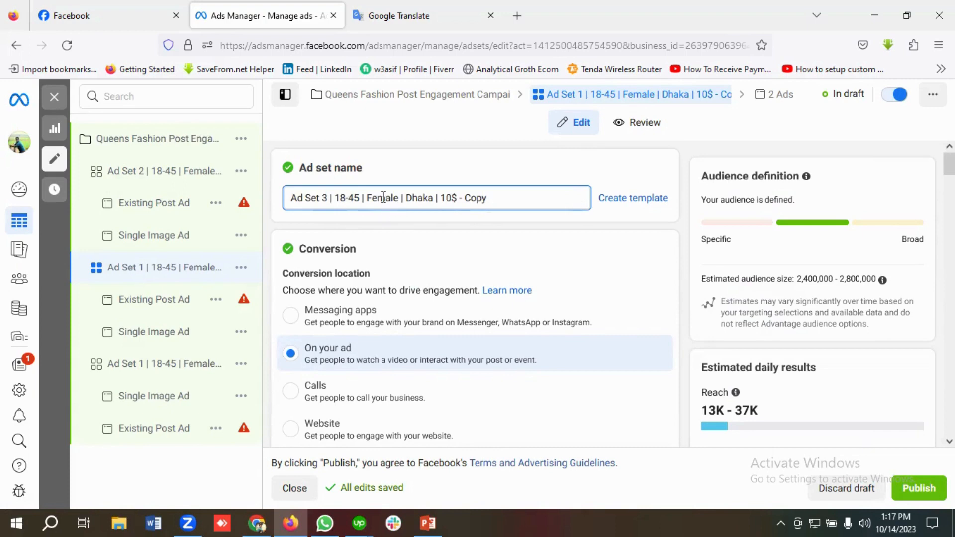
{"action": "double_click", "coordinate": [415, 198]}
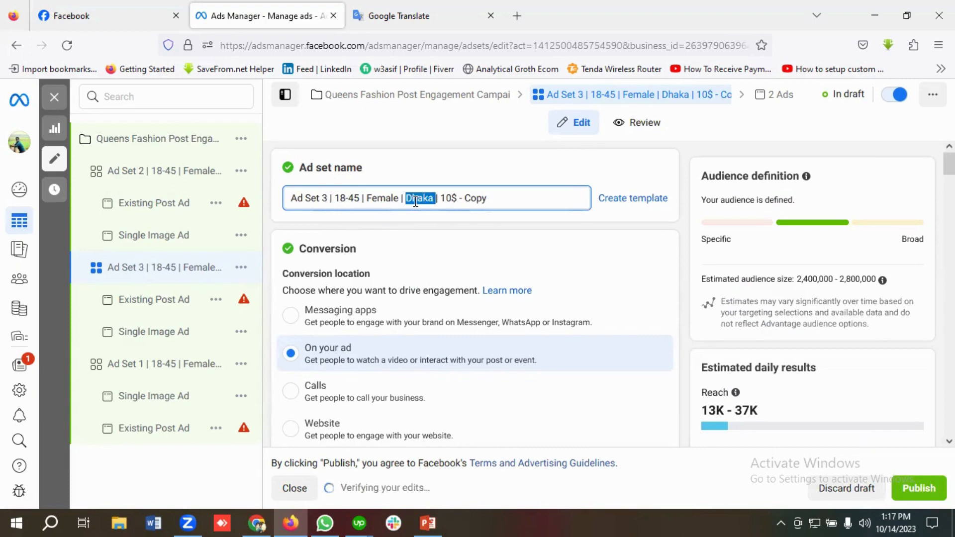
{"action": "type", "text": "B"}
{"action": "type", "text": "anglad"}
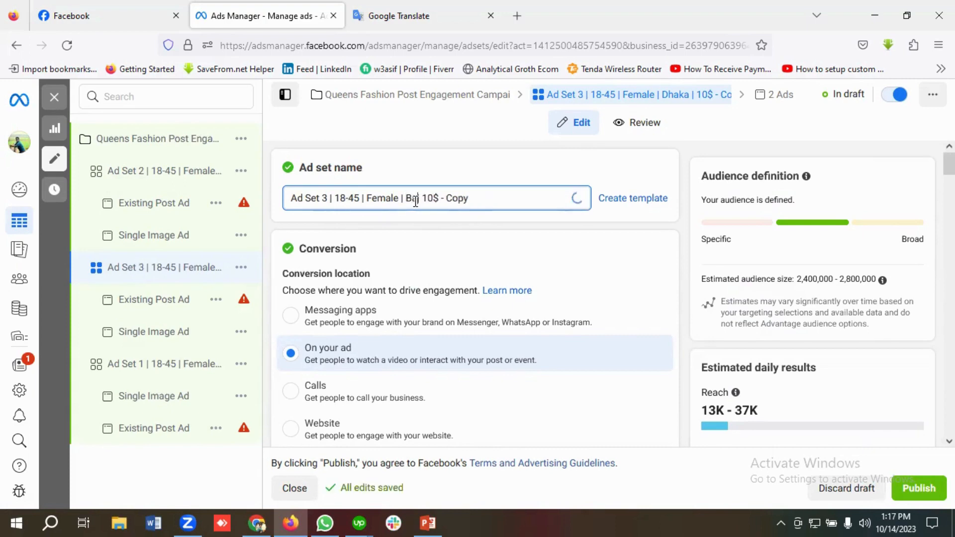
{"action": "type", "text": "esh"}
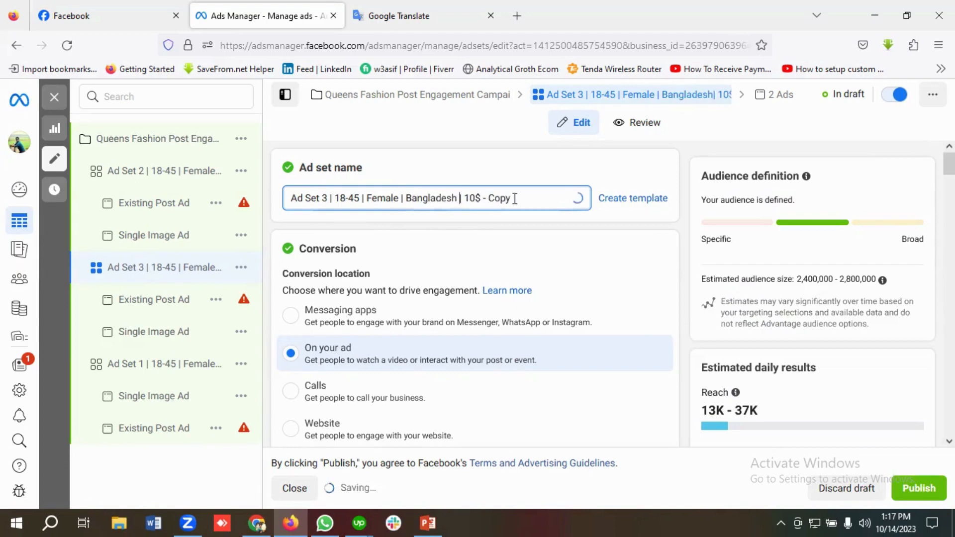
{"action": "key", "text": "BackSpace"}
{"action": "key", "text": "BackSpace"}
{"action": "key", "text": "BackSpace"}
{"action": "key", "text": "BackSpace"}
{"action": "key", "text": "BackSpace"}
{"action": "key", "text": "BackSpace"}
{"action": "key", "text": "BackSpace"}
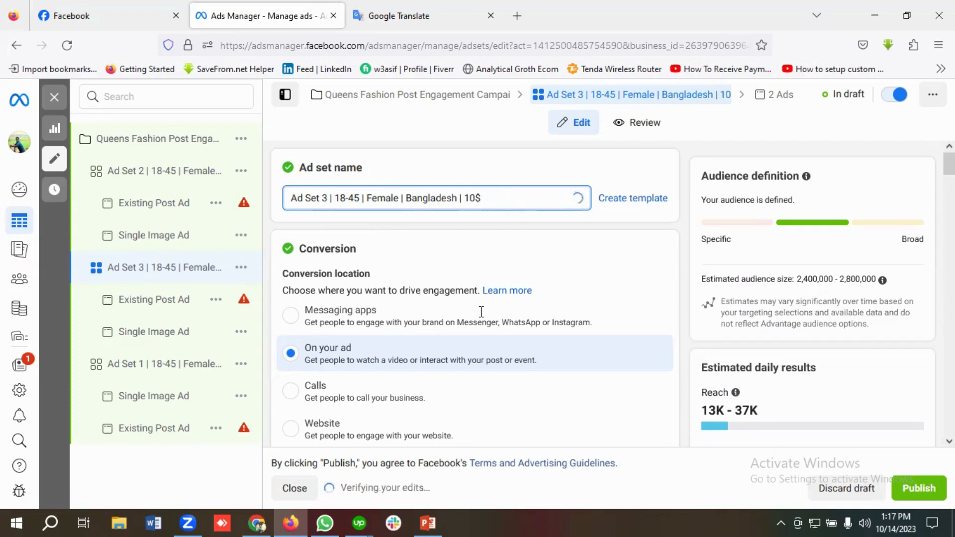
{"action": "scroll", "coordinate": [413, 335], "scroll_direction": "down", "scroll_amount": 2}
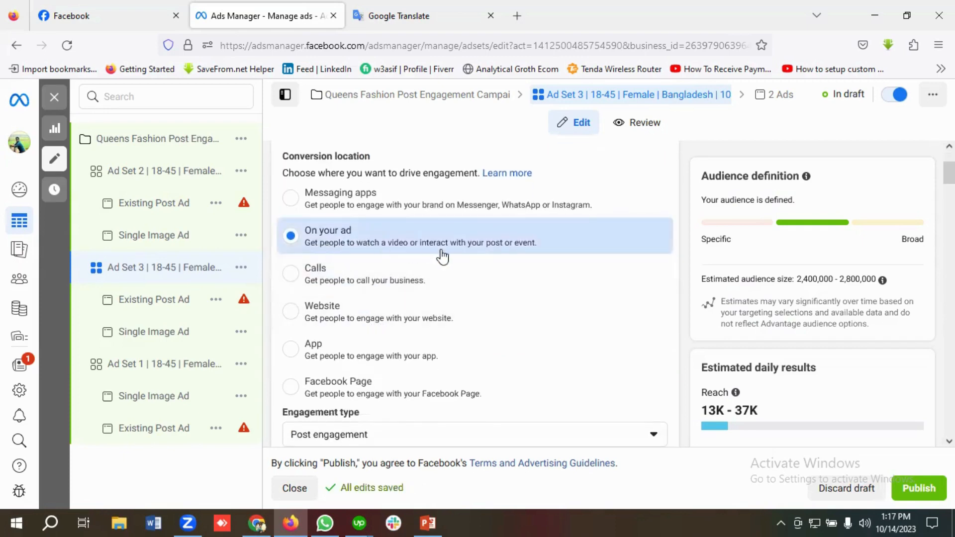
Replace the Dhaka location in Ad Set 3's audience with the country Bangladesh.
{"action": "scroll", "coordinate": [442, 257], "scroll_direction": "down", "scroll_amount": 3}
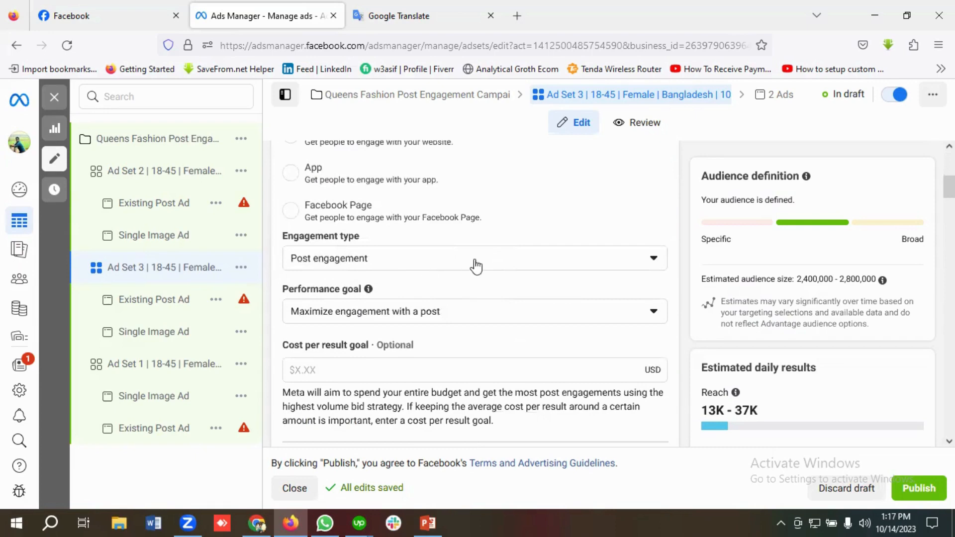
{"action": "scroll", "coordinate": [476, 266], "scroll_direction": "down", "scroll_amount": 1}
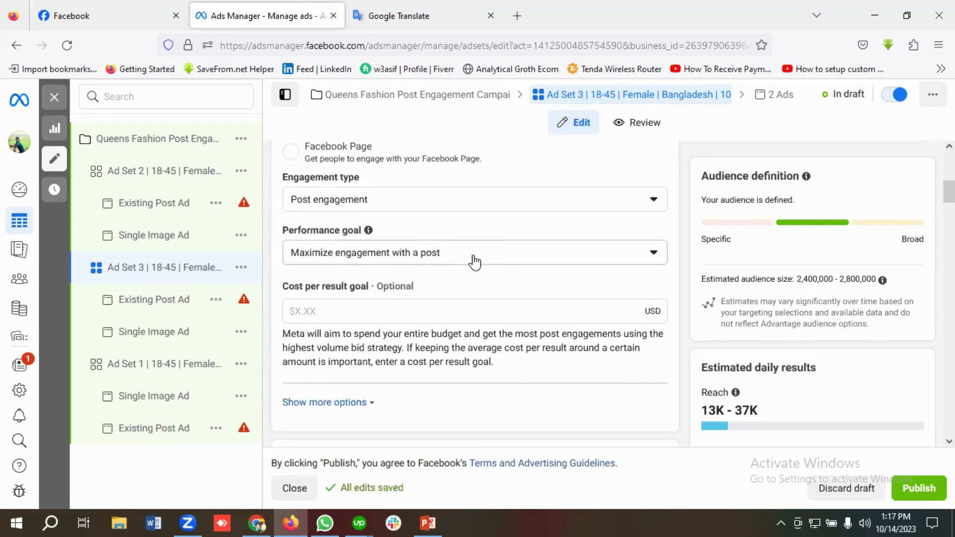
{"action": "scroll", "coordinate": [475, 262], "scroll_direction": "down", "scroll_amount": 4}
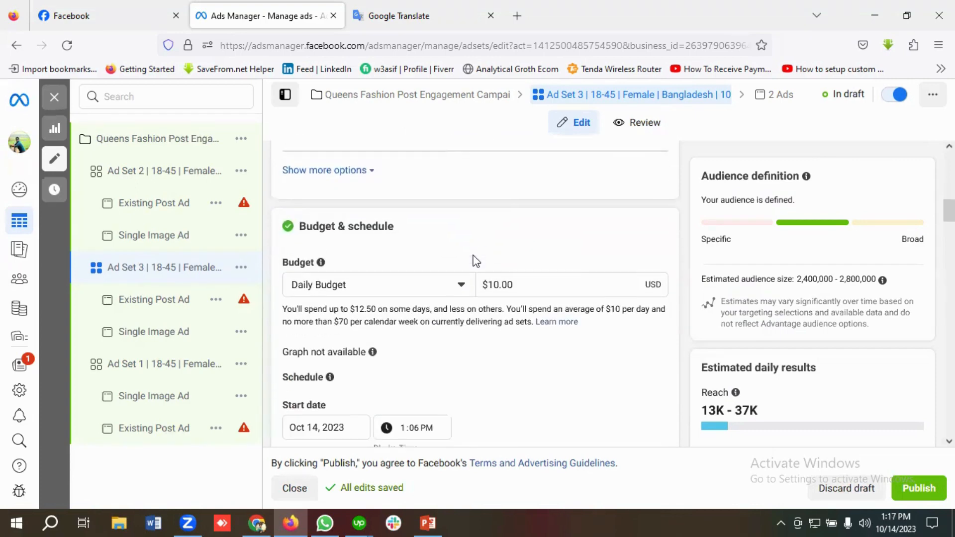
{"action": "scroll", "coordinate": [546, 283], "scroll_direction": "down", "scroll_amount": 2}
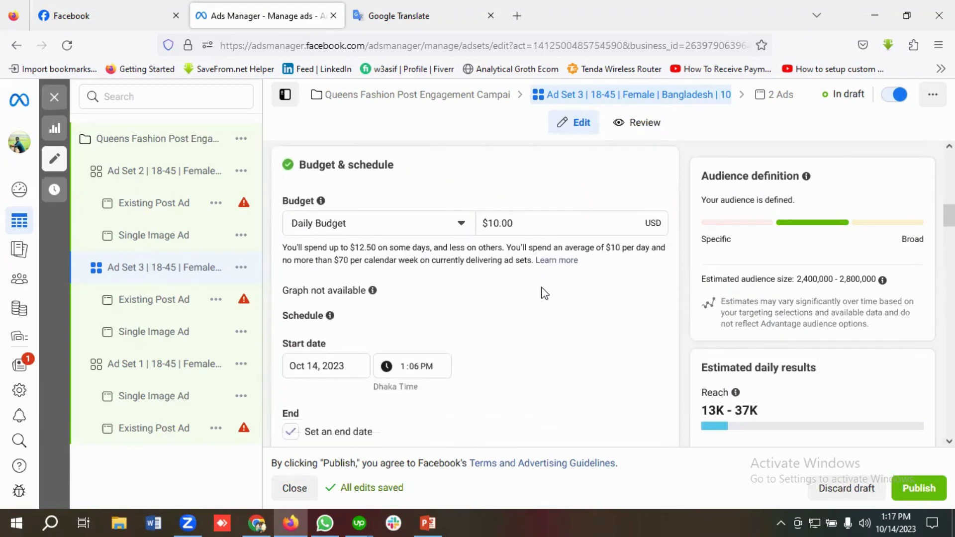
{"action": "scroll", "coordinate": [366, 305], "scroll_direction": "down", "scroll_amount": 1}
{"action": "scroll", "coordinate": [363, 305], "scroll_direction": "down", "scroll_amount": 1}
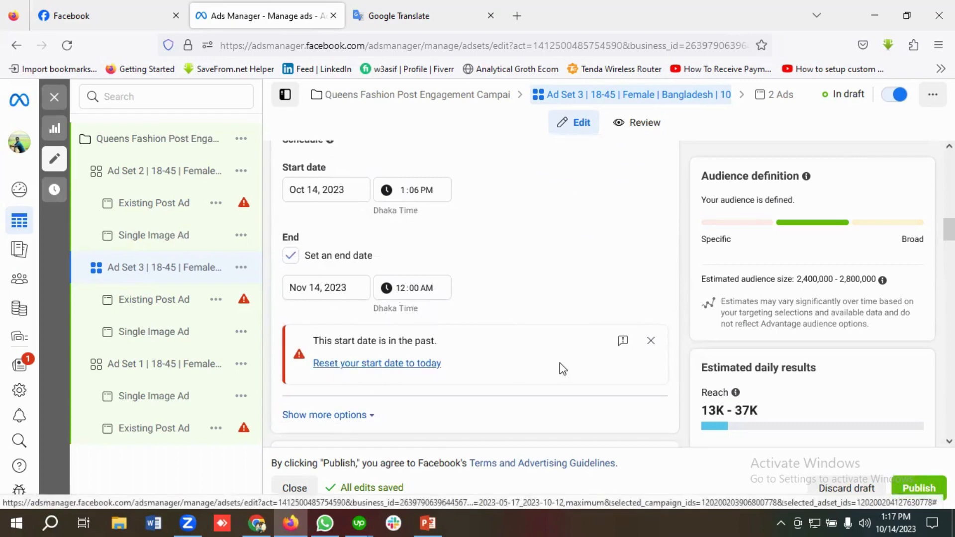
{"action": "scroll", "coordinate": [473, 346], "scroll_direction": "down", "scroll_amount": 6}
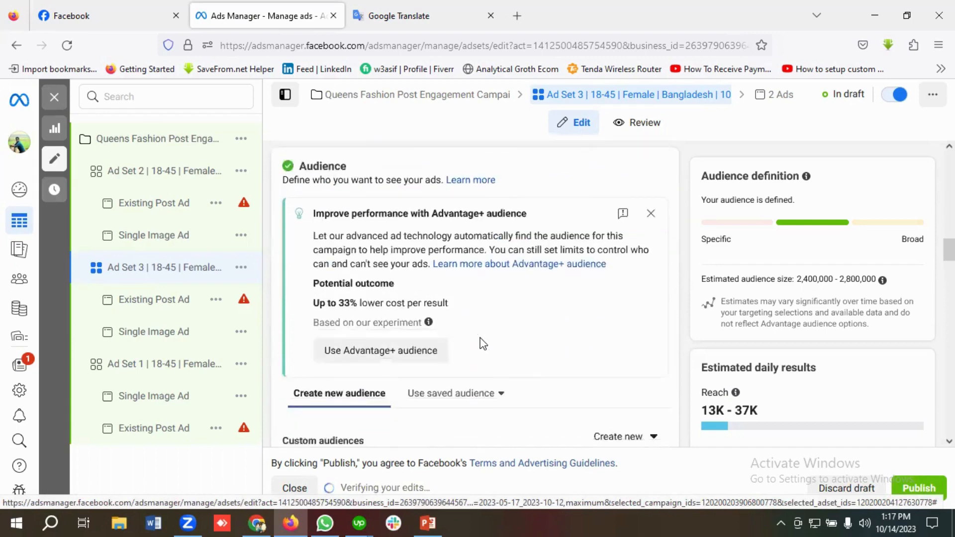
{"action": "scroll", "coordinate": [482, 343], "scroll_direction": "down", "scroll_amount": 6}
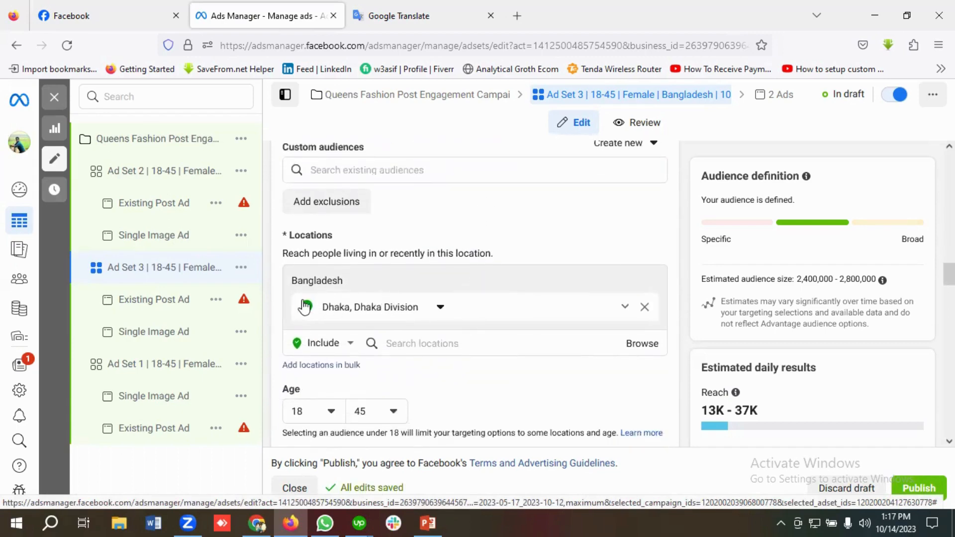
{"action": "left_click", "coordinate": [645, 308]}
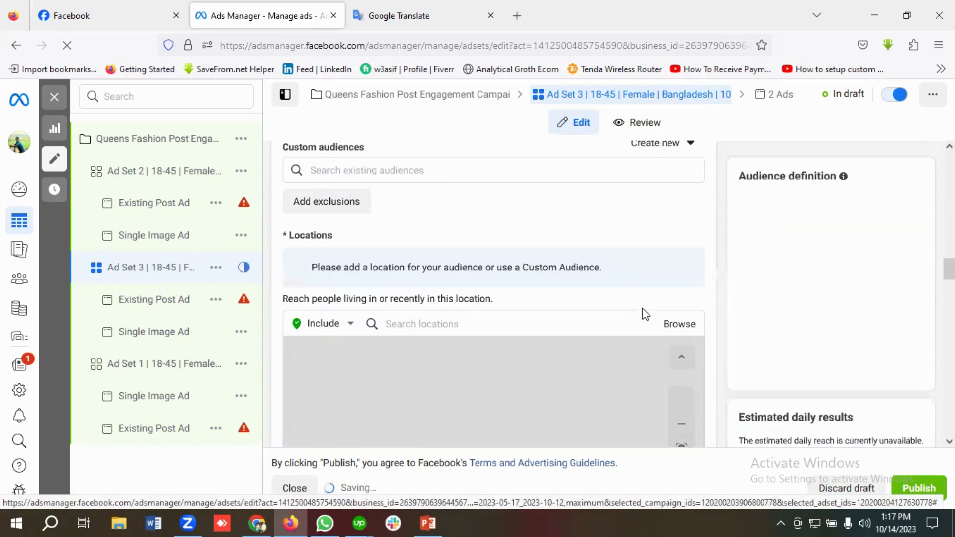
{"action": "left_click", "coordinate": [407, 323]}
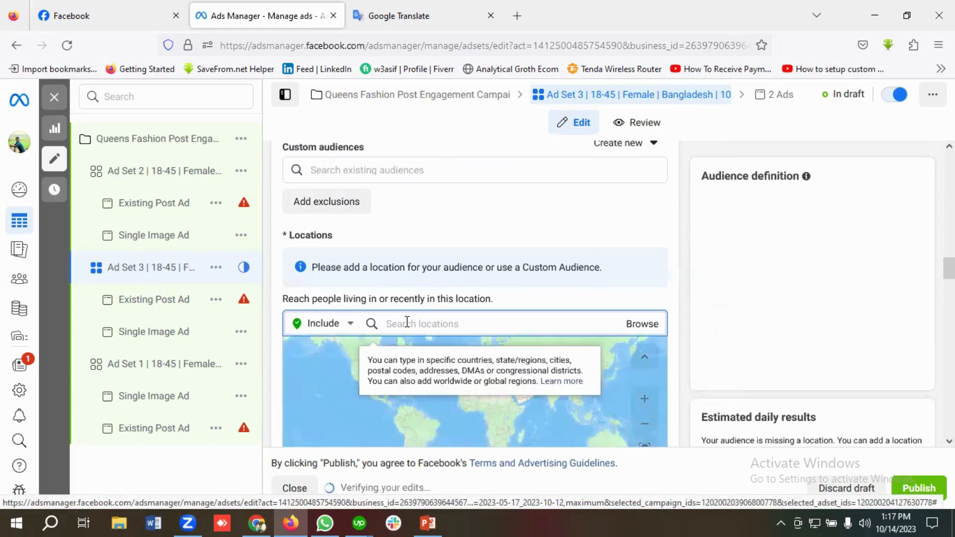
{"action": "type", "text": "Bang"}
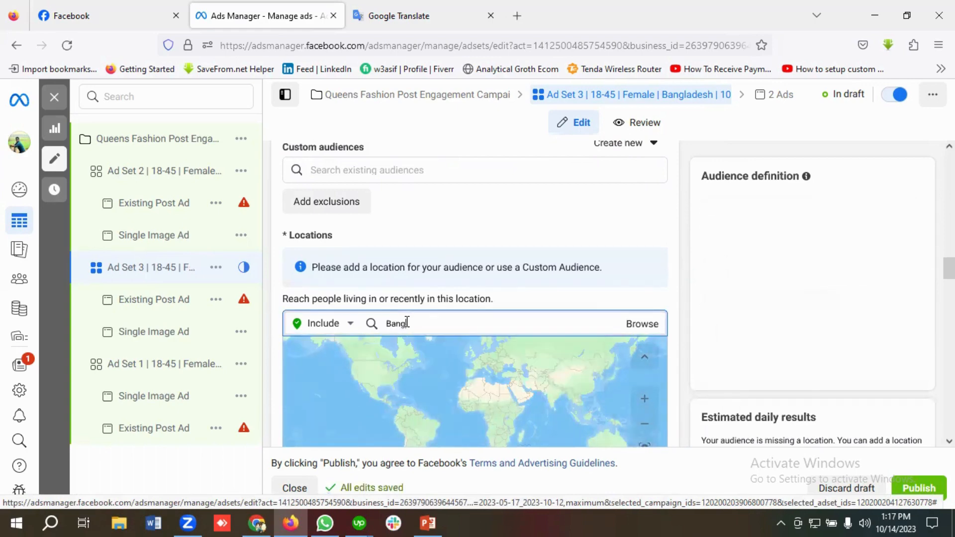
{"action": "type", "text": "ladesh"}
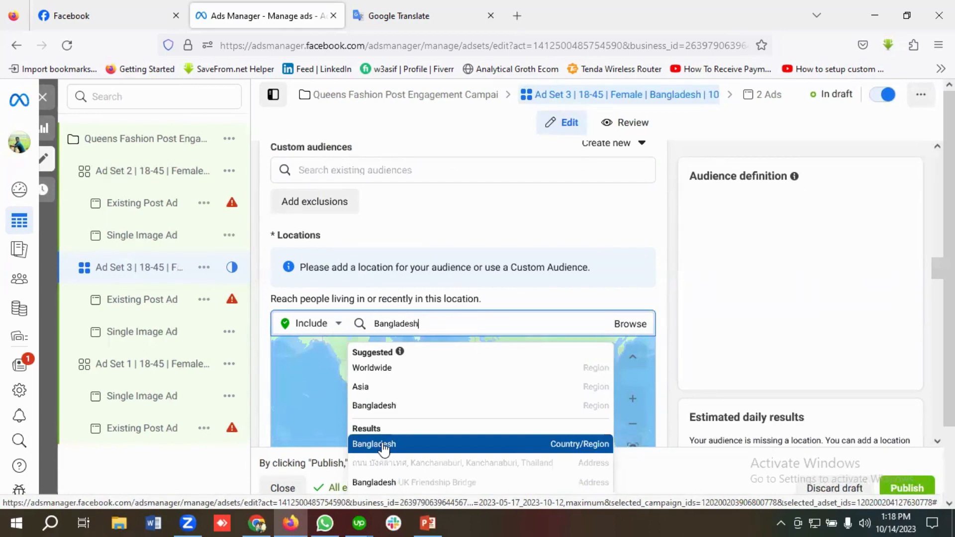
{"action": "left_click", "coordinate": [385, 445]}
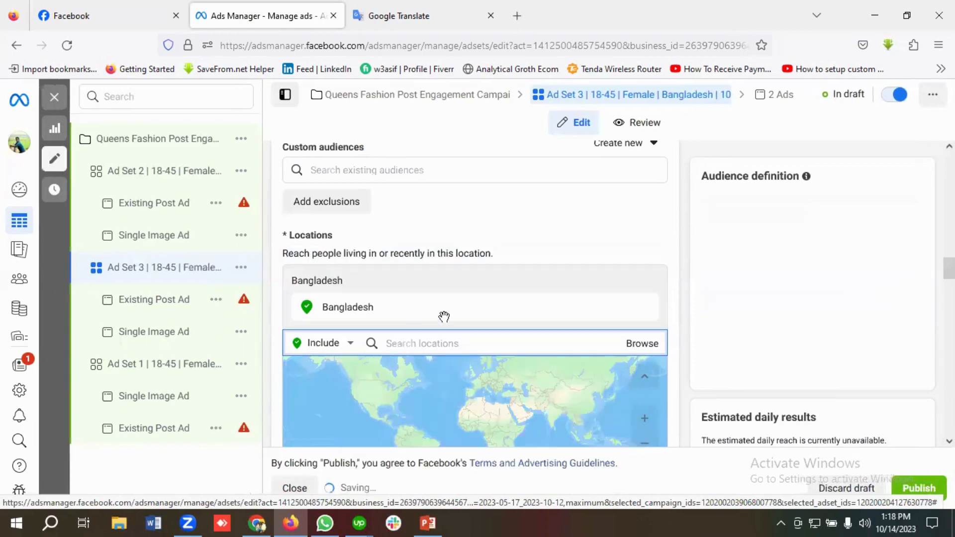
Review Ad Set 3's location, age, gender, detailed targeting, languages and manual placements, including the selected feed placements.
{"action": "scroll", "coordinate": [376, 341], "scroll_direction": "down", "scroll_amount": 3}
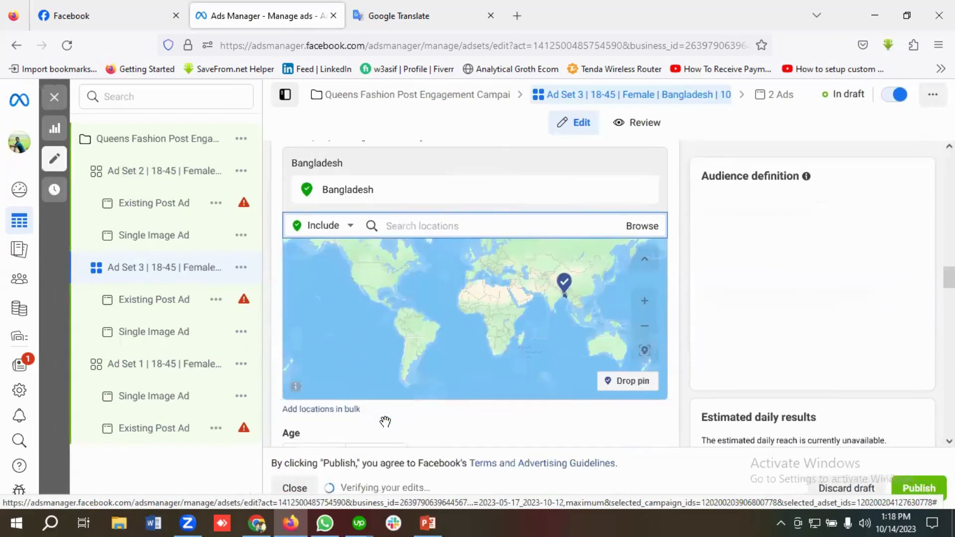
{"action": "scroll", "coordinate": [386, 422], "scroll_direction": "down", "scroll_amount": 4}
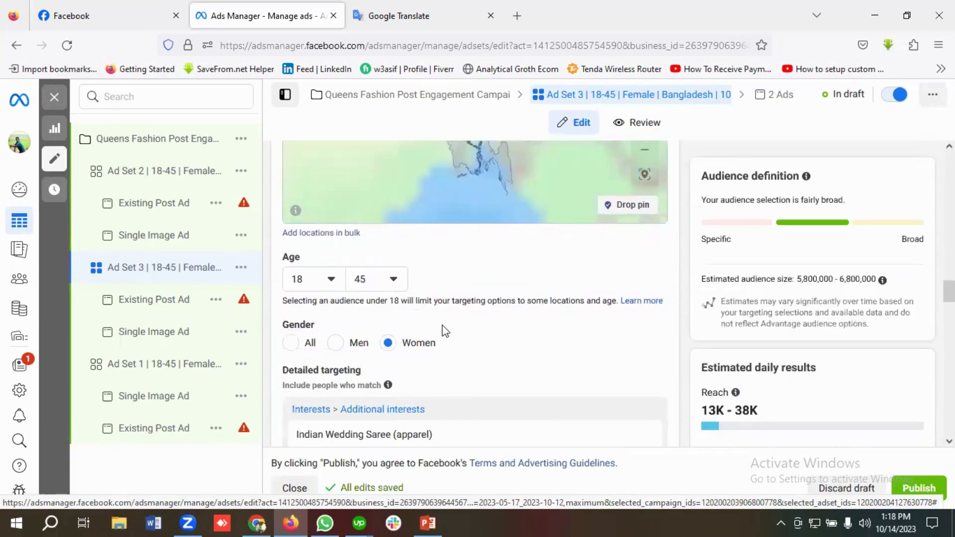
{"action": "scroll", "coordinate": [446, 331], "scroll_direction": "down", "scroll_amount": 1}
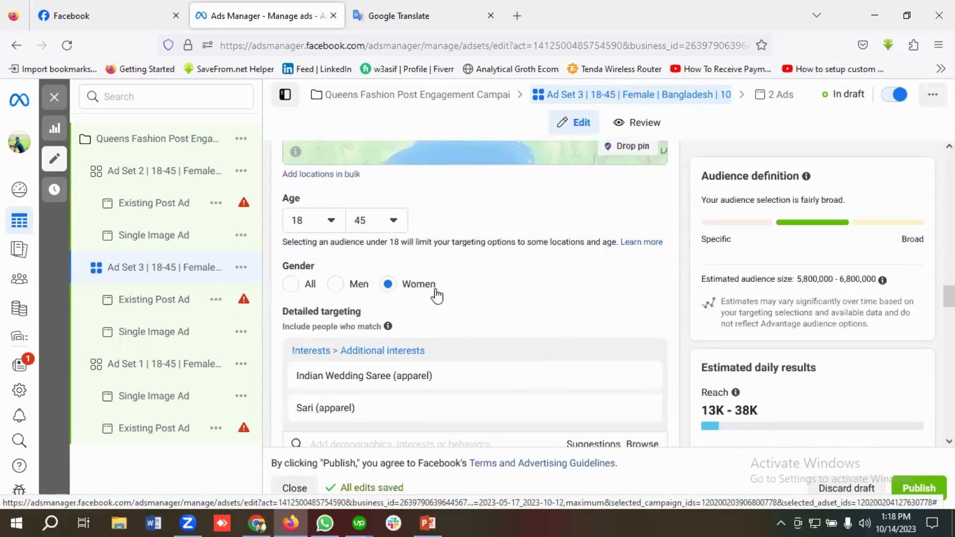
{"action": "scroll", "coordinate": [448, 298], "scroll_direction": "down", "scroll_amount": 1}
{"action": "scroll", "coordinate": [463, 279], "scroll_direction": "down", "scroll_amount": 1}
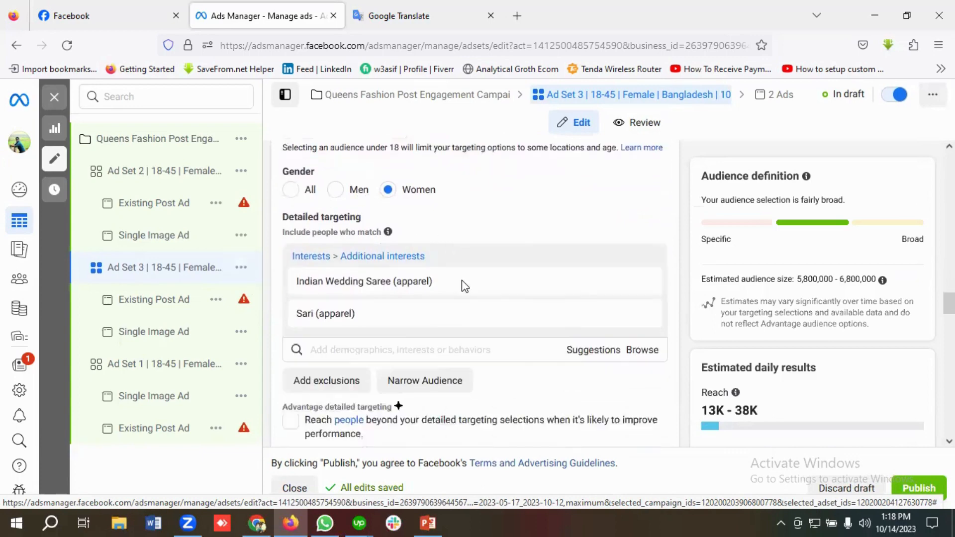
{"action": "scroll", "coordinate": [464, 287], "scroll_direction": "down", "scroll_amount": 1}
{"action": "mouse_move", "coordinate": [417, 279]}
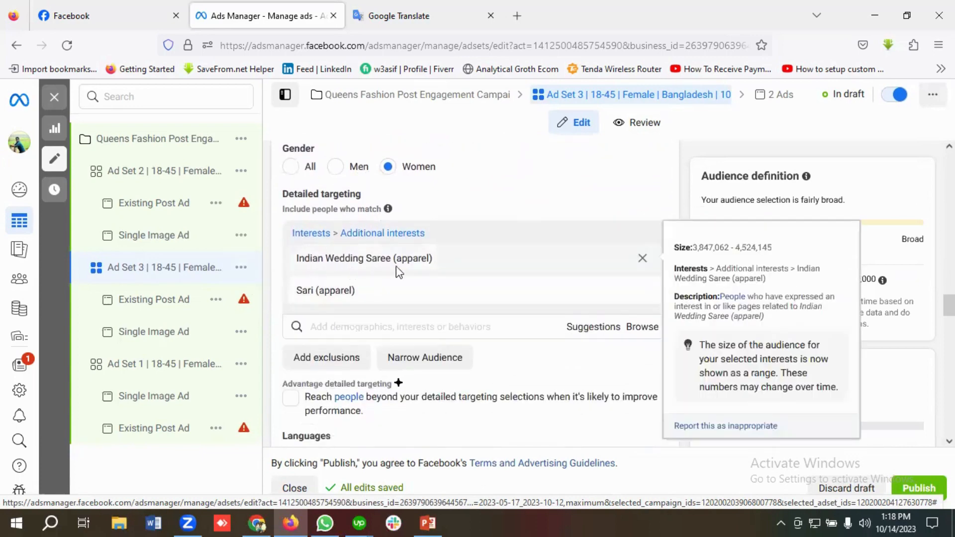
{"action": "mouse_move", "coordinate": [333, 298]}
{"action": "scroll", "coordinate": [440, 296], "scroll_direction": "down", "scroll_amount": 1}
{"action": "scroll", "coordinate": [440, 296], "scroll_direction": "down", "scroll_amount": 5}
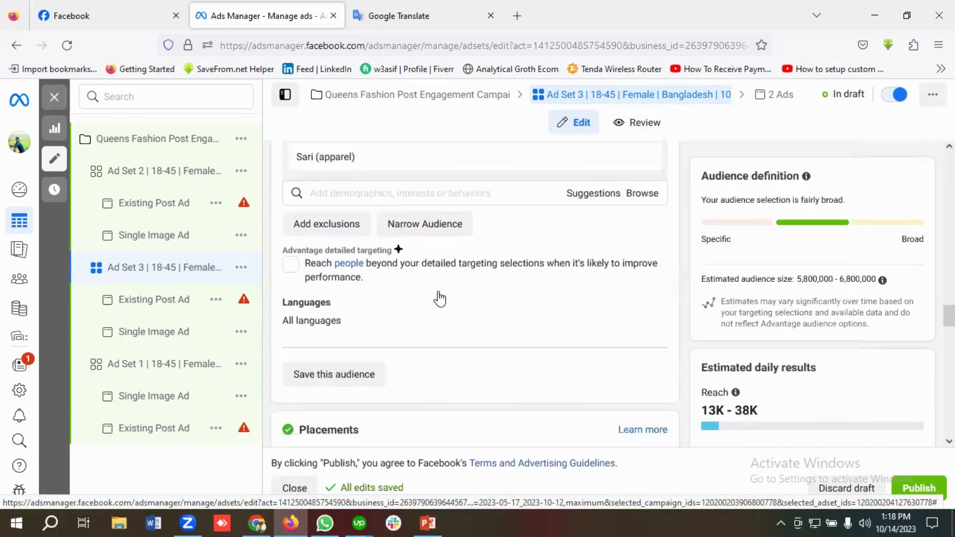
{"action": "scroll", "coordinate": [395, 332], "scroll_direction": "down", "scroll_amount": 1}
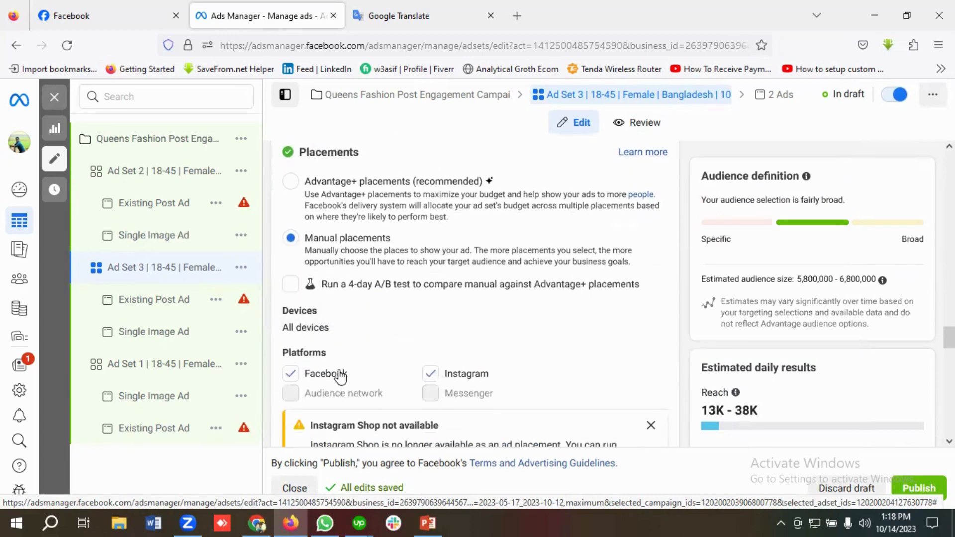
{"action": "scroll", "coordinate": [486, 380], "scroll_direction": "down", "scroll_amount": 1}
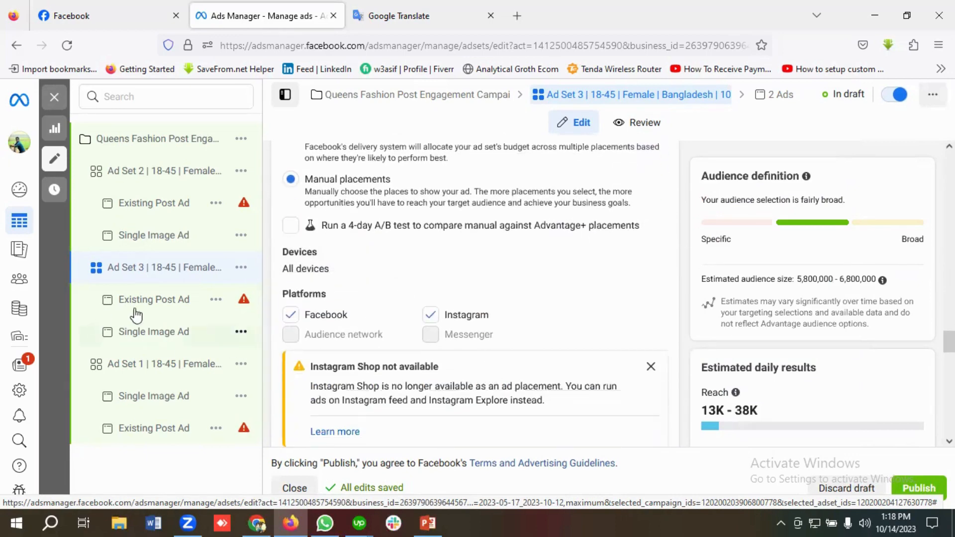
{"action": "scroll", "coordinate": [515, 297], "scroll_direction": "down", "scroll_amount": 3}
{"action": "scroll", "coordinate": [458, 303], "scroll_direction": "down", "scroll_amount": 6}
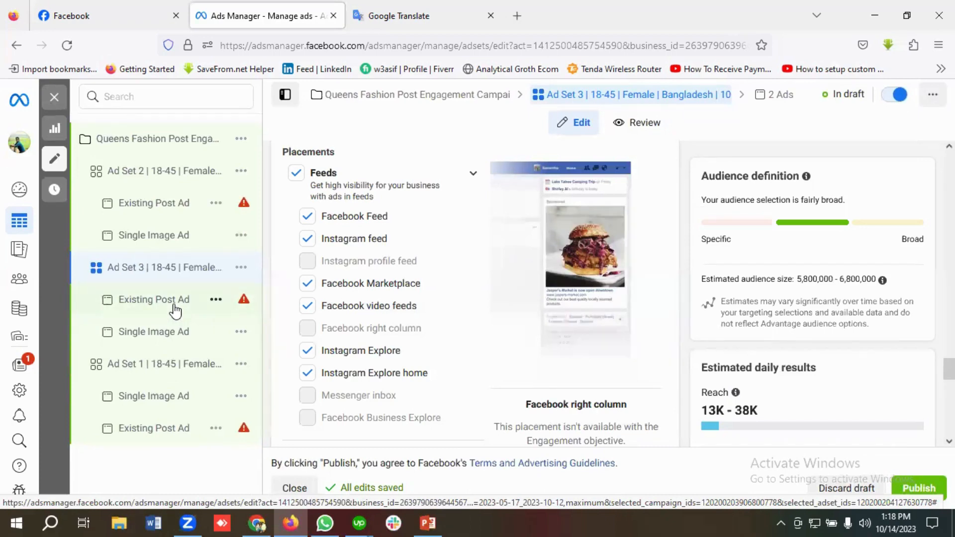
{"action": "scroll", "coordinate": [455, 326], "scroll_direction": "up", "scroll_amount": 10}
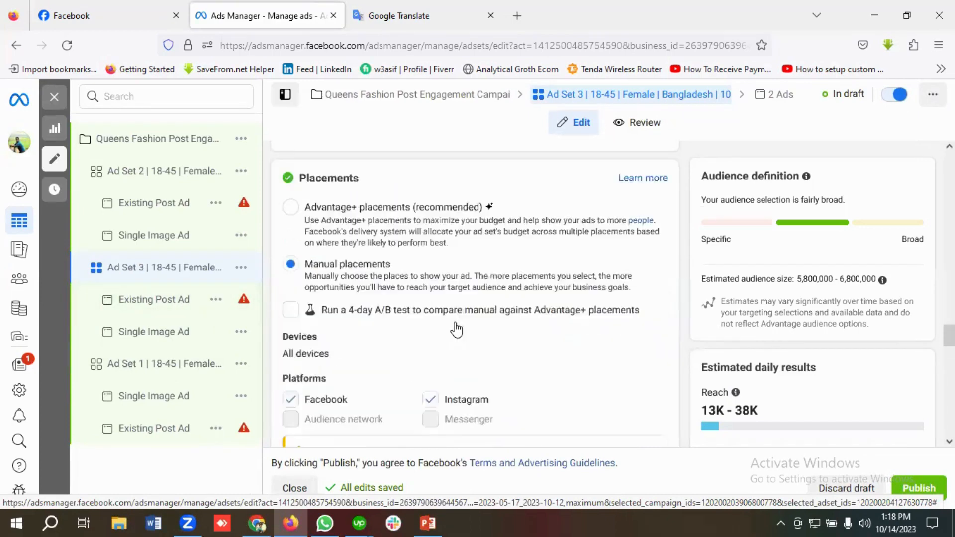
{"action": "scroll", "coordinate": [458, 330], "scroll_direction": "up", "scroll_amount": 5}
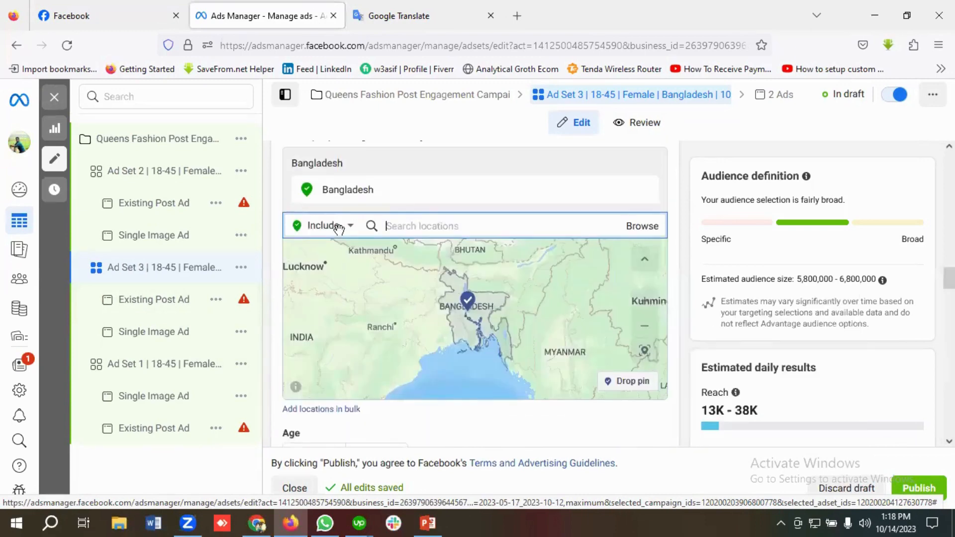
View the campaign-level settings and reopen Ad Set 2 to check its name and conversion settings.
{"action": "left_click", "coordinate": [191, 142]}
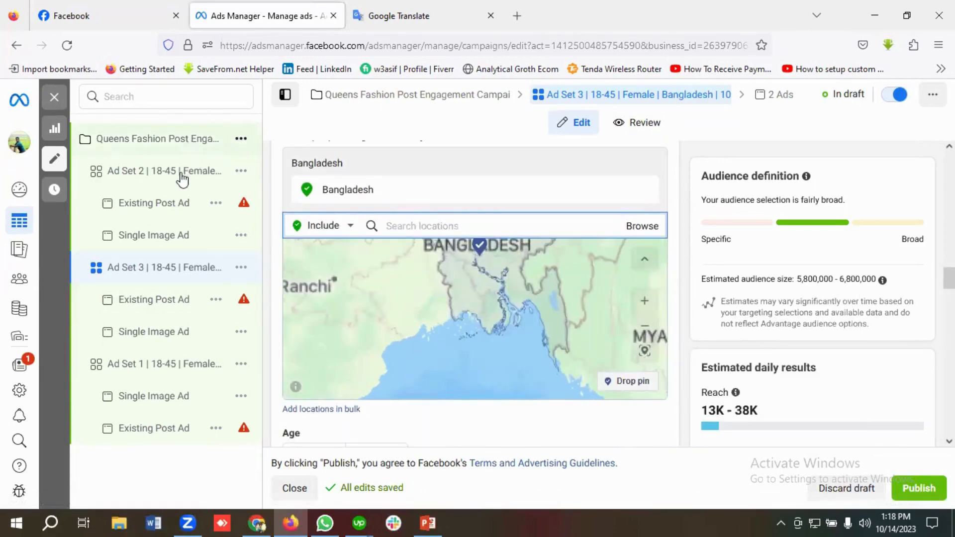
{"action": "left_click", "coordinate": [190, 145]}
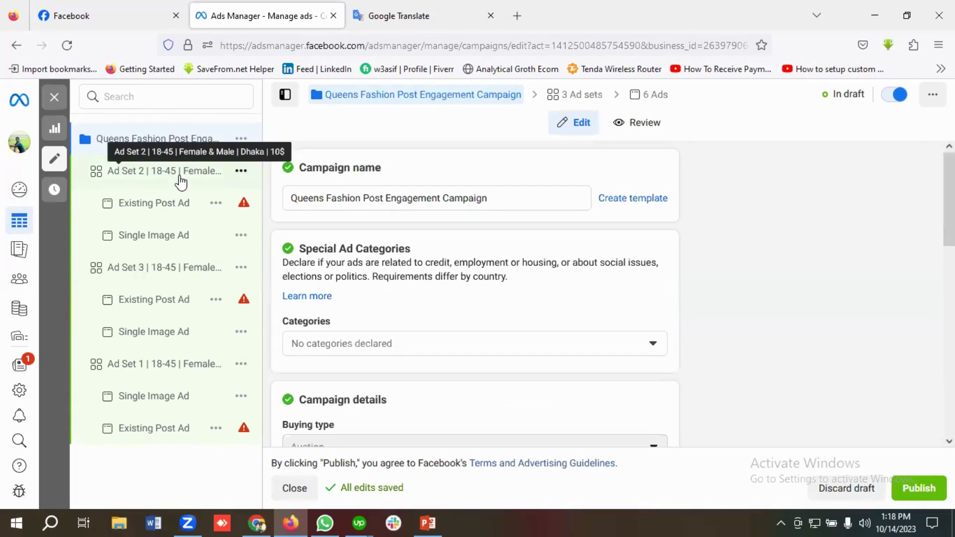
{"action": "left_click", "coordinate": [186, 171]}
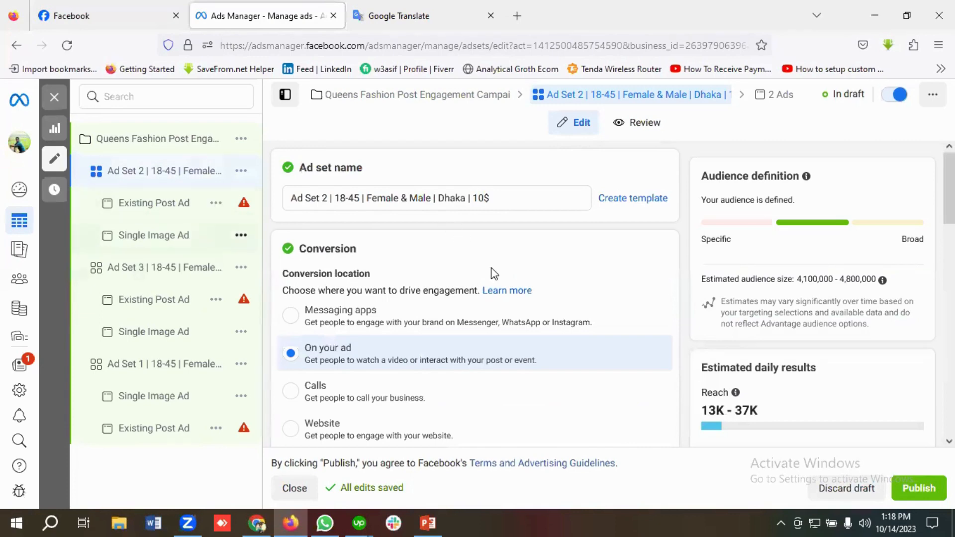
{"action": "scroll", "coordinate": [494, 274], "scroll_direction": "down", "scroll_amount": 2}
{"action": "scroll", "coordinate": [494, 273], "scroll_direction": "up", "scroll_amount": 2}
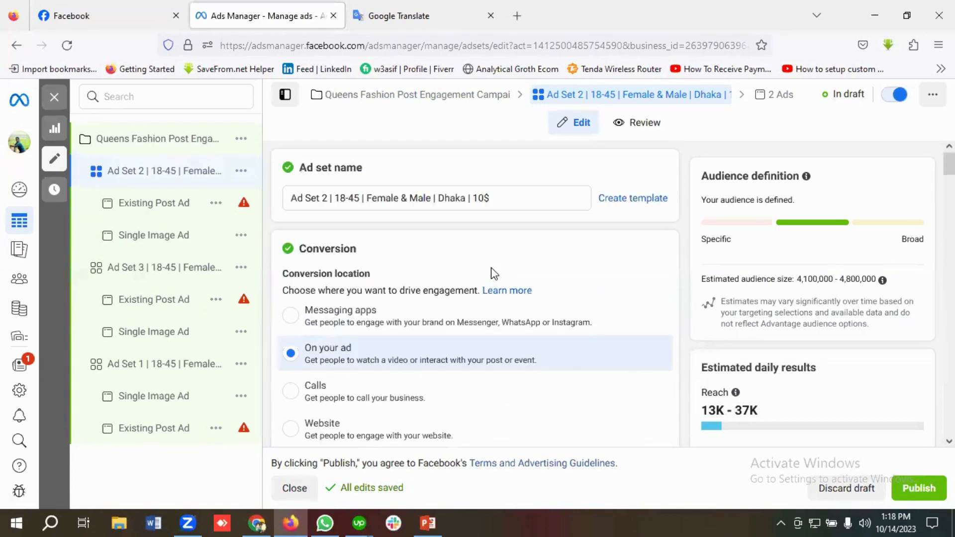